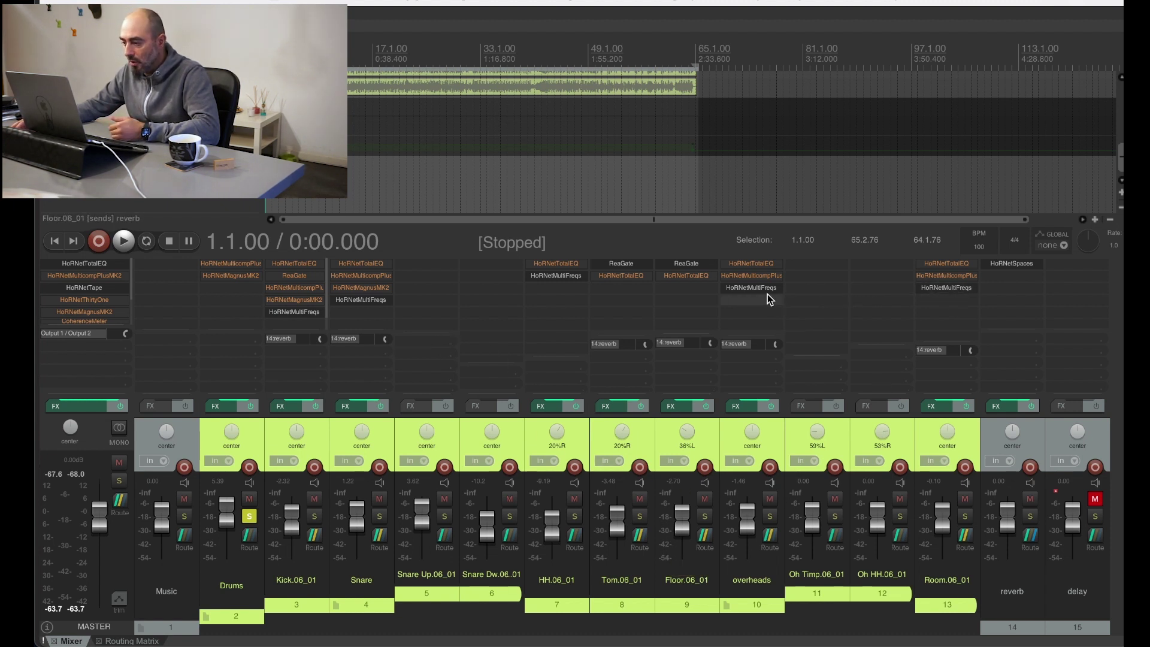
- Open MultiFreqs on the overheads track and toggle the Room.06_01 spectrum off and back on
click(758, 289)
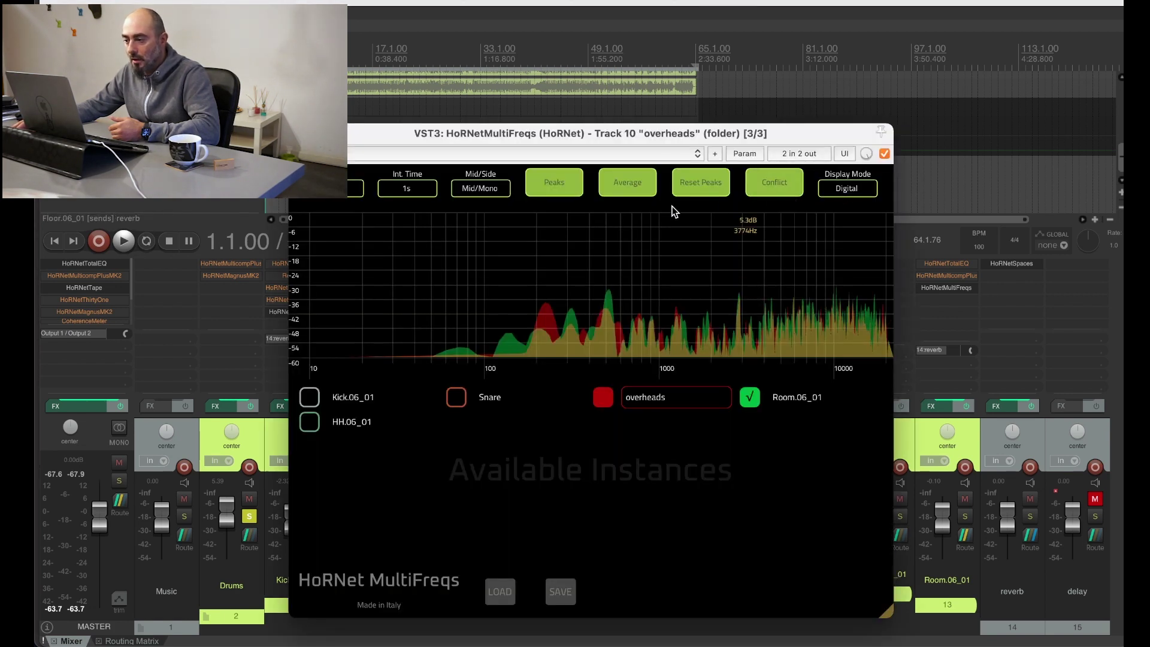
click(754, 401)
click(754, 402)
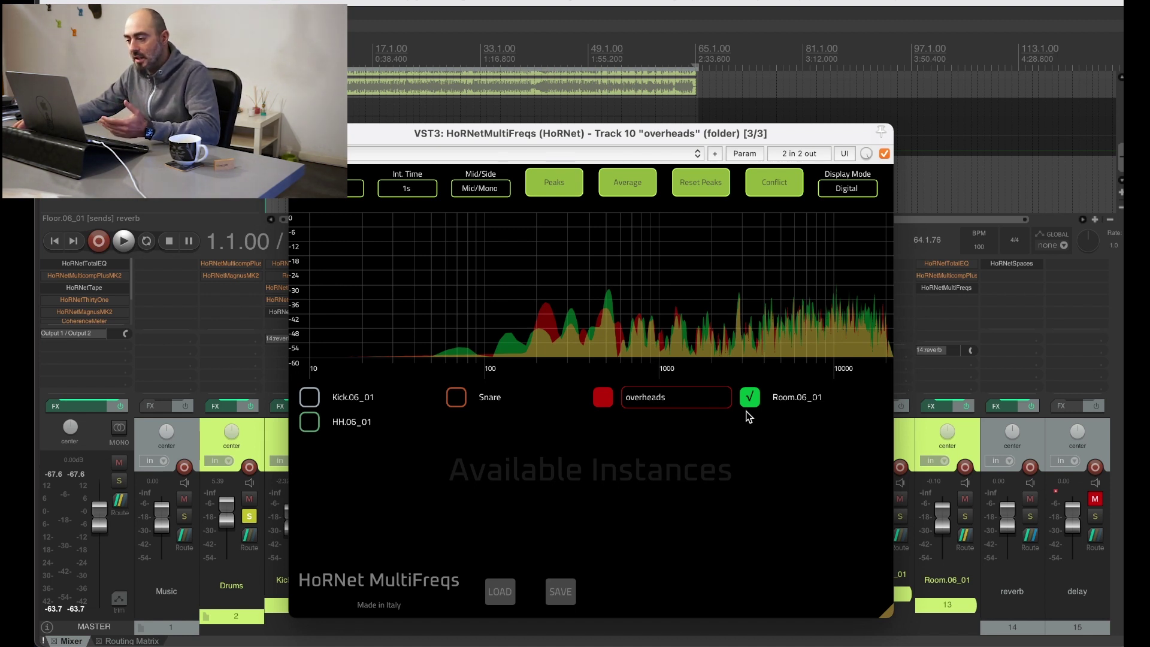
- Play the drums briefly to compare the overheads and Room.06_01 spectra
drag(519, 134, 635, 57)
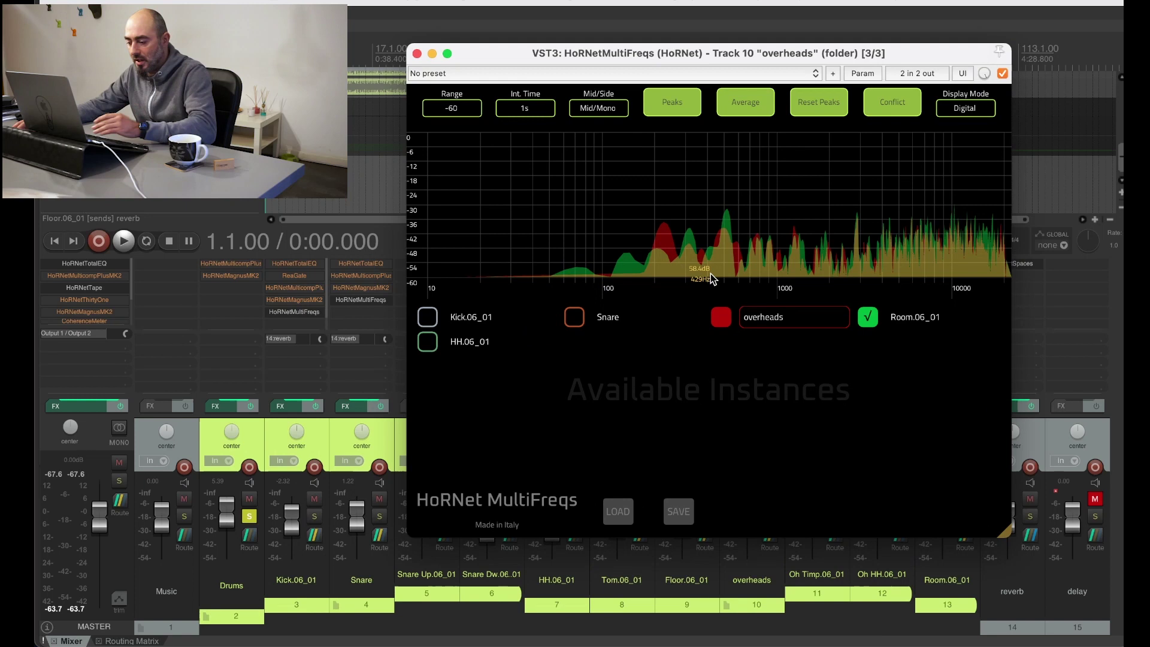
key(space)
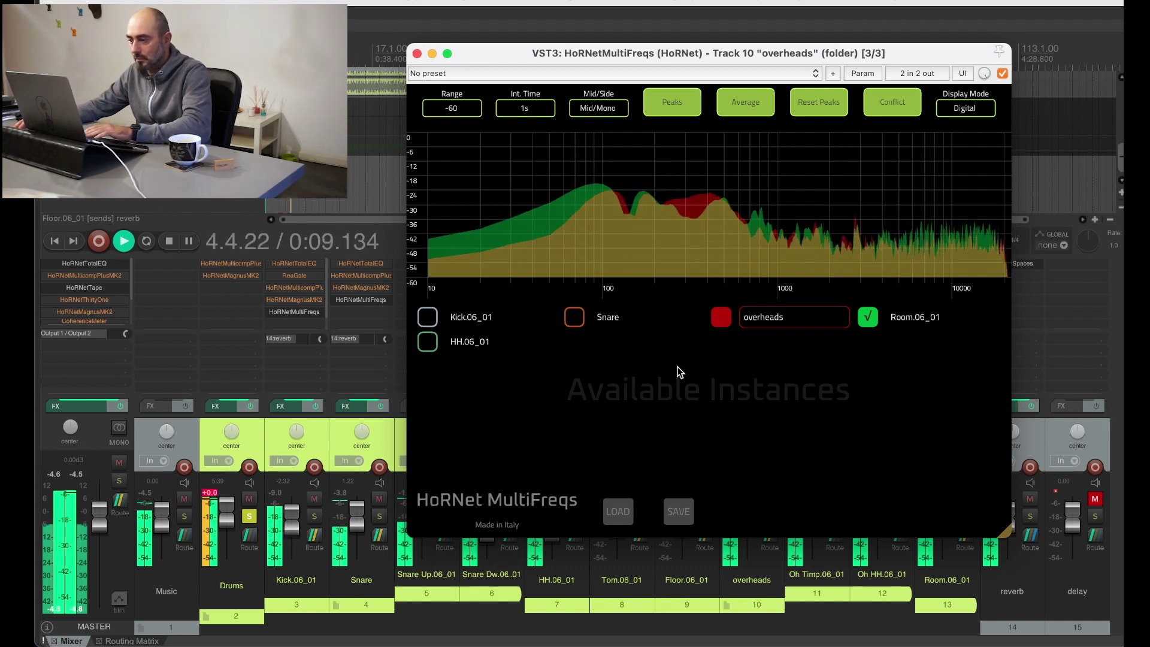
key(space)
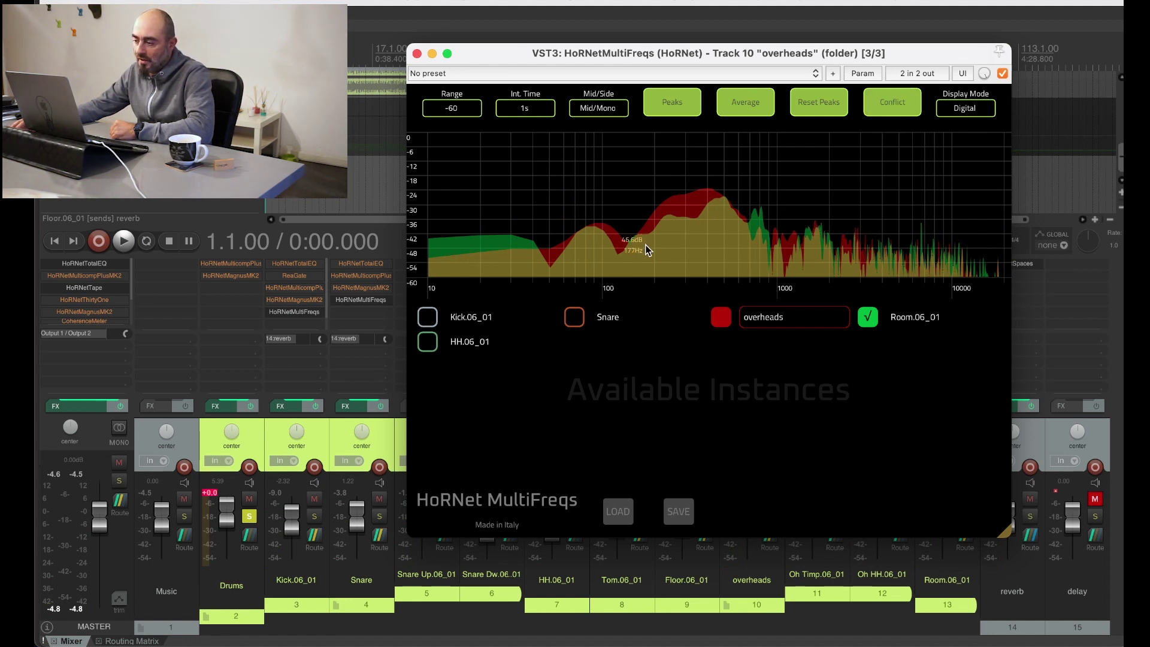
- Watch the overheads–Room conflicts during playback, then restore full spectra and close MultiFreqs
click(892, 102)
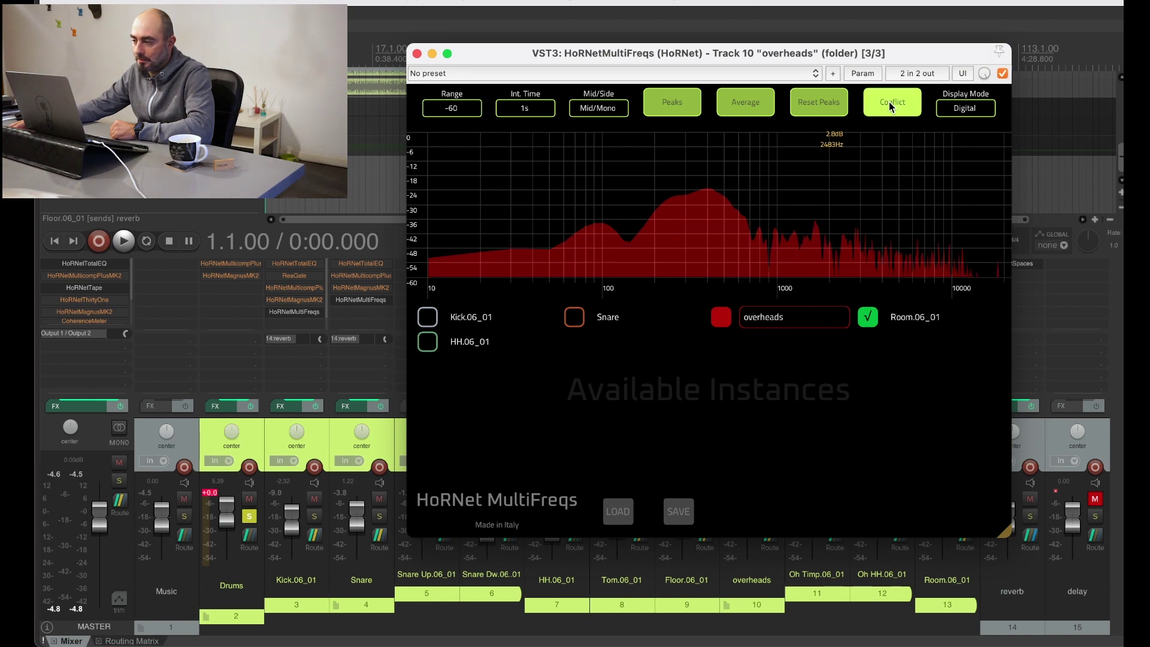
key(space)
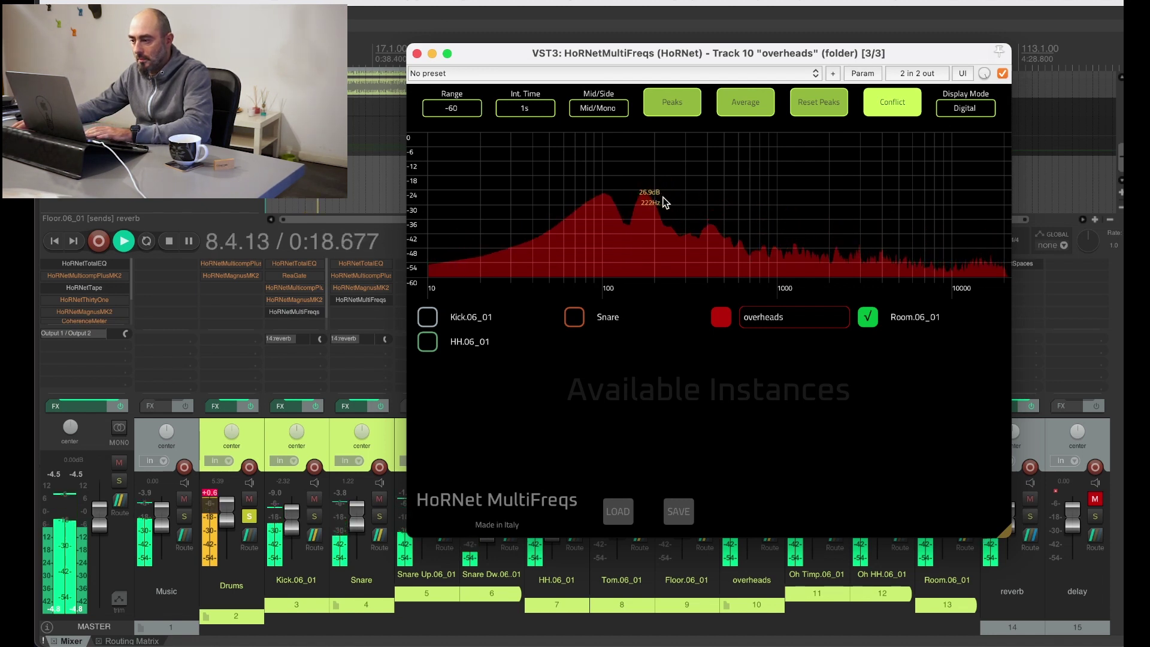
key(space)
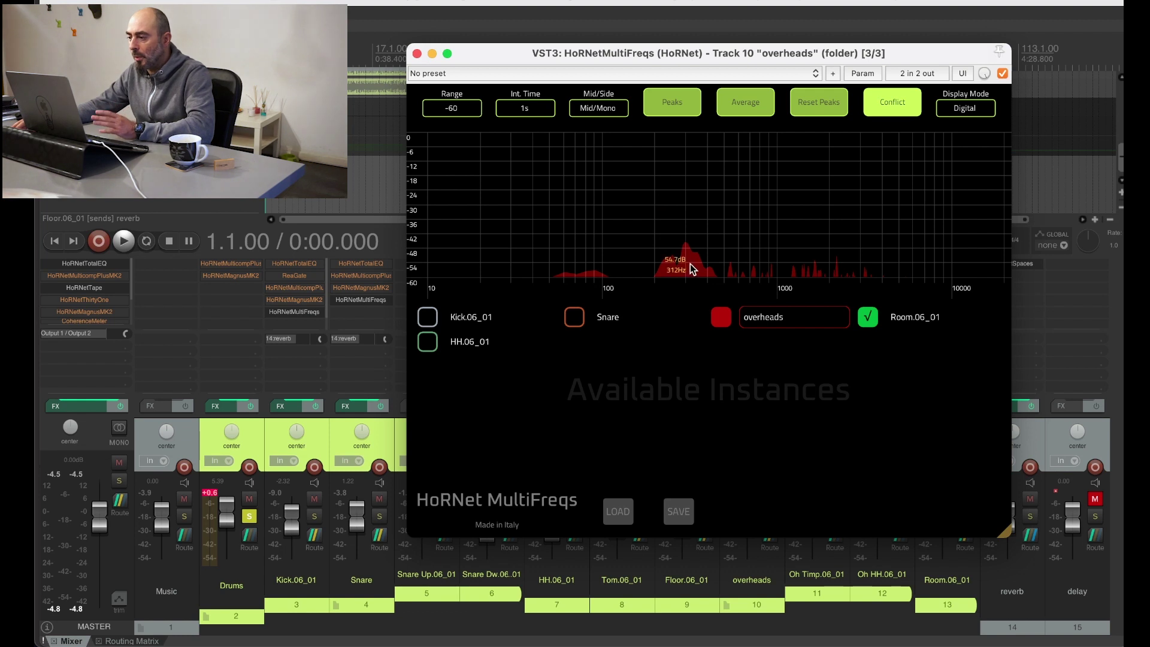
click(865, 109)
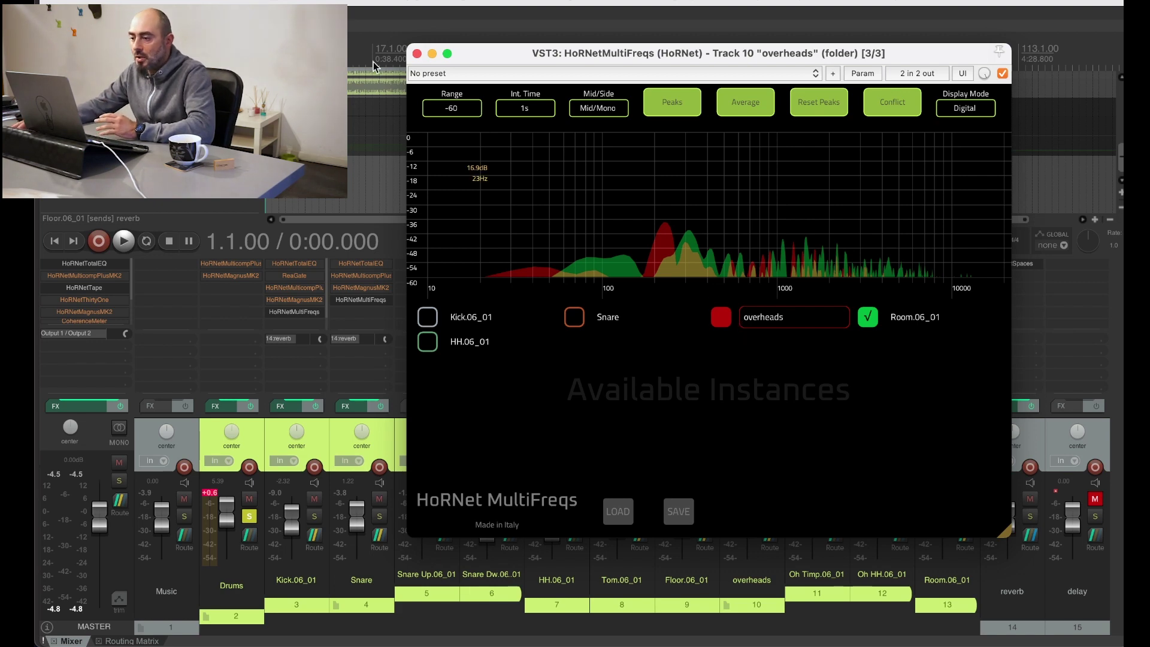
click(417, 53)
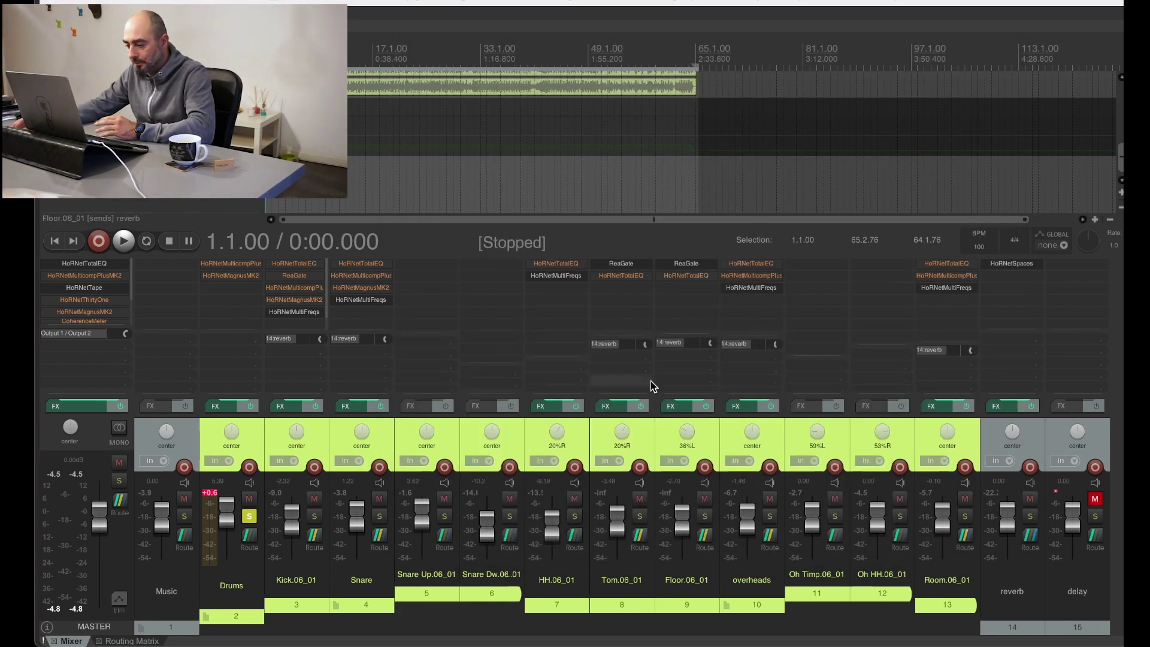
- Enable the overheads' Total EQ and check its 48 dB high-pass at about 205 Hz
click(744, 264)
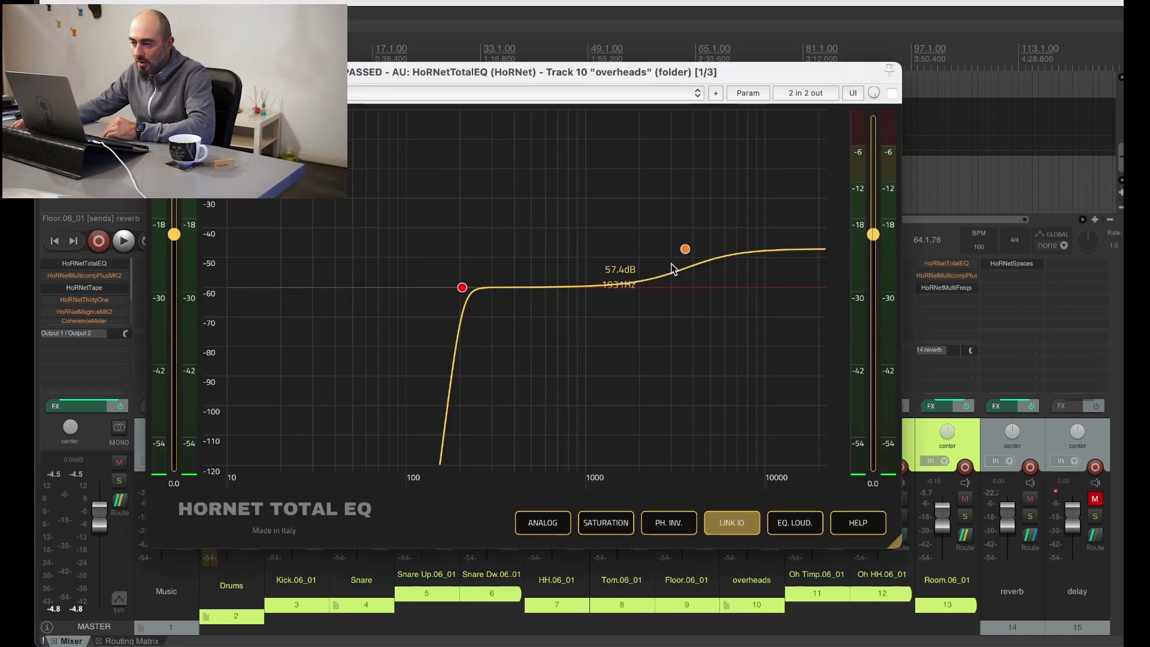
click(892, 94)
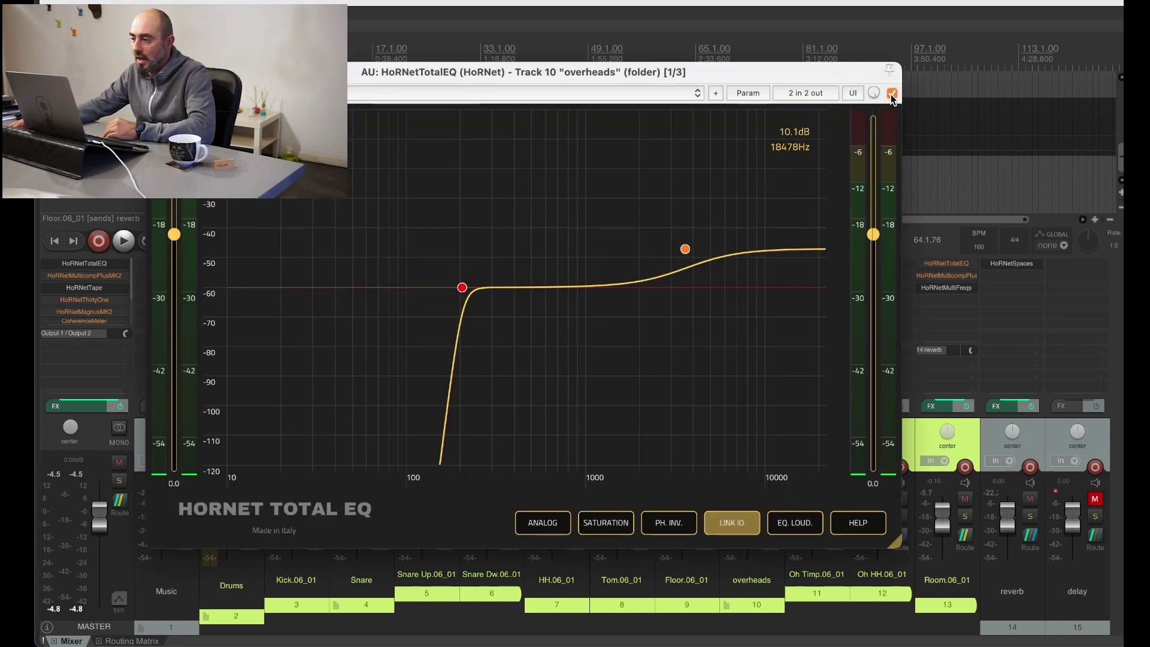
click(464, 288)
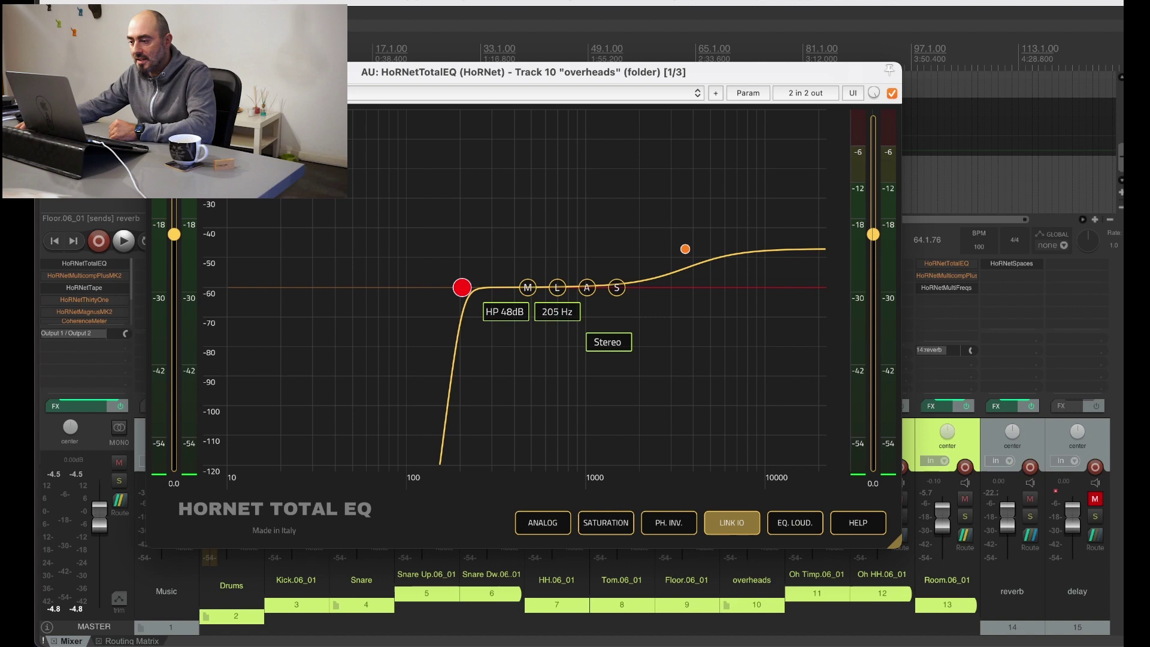
key(Escape)
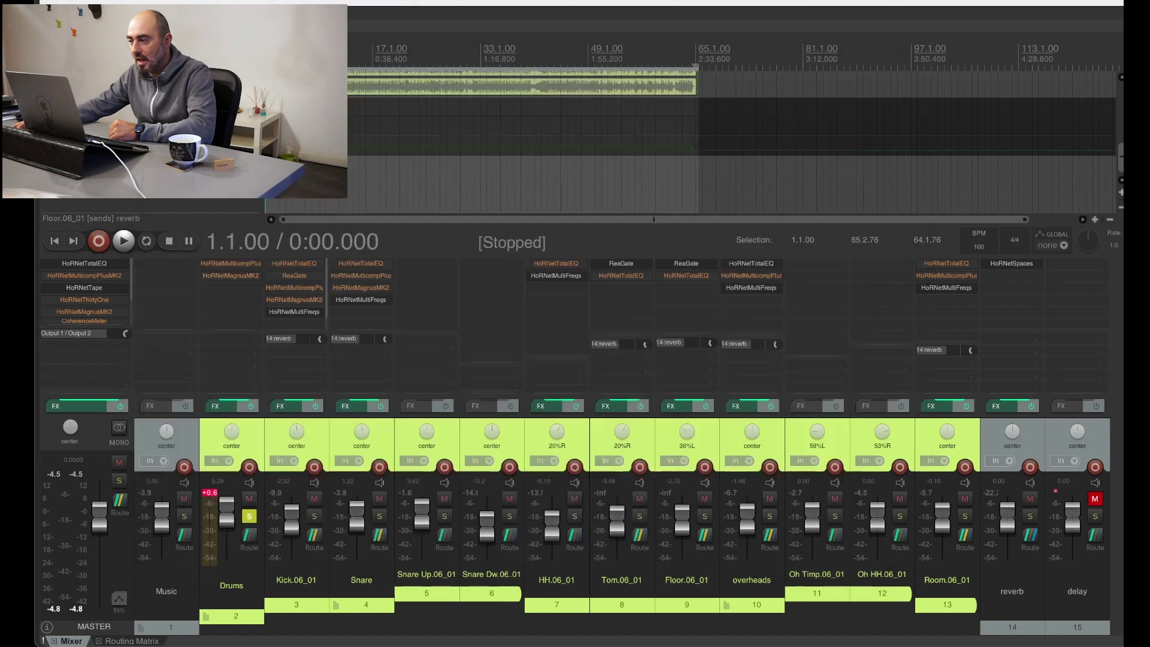
- Reopen the overheads' MultiFreqs and view Room.06_01 conflicts during playback, now above roughly 200 Hz
click(752, 288)
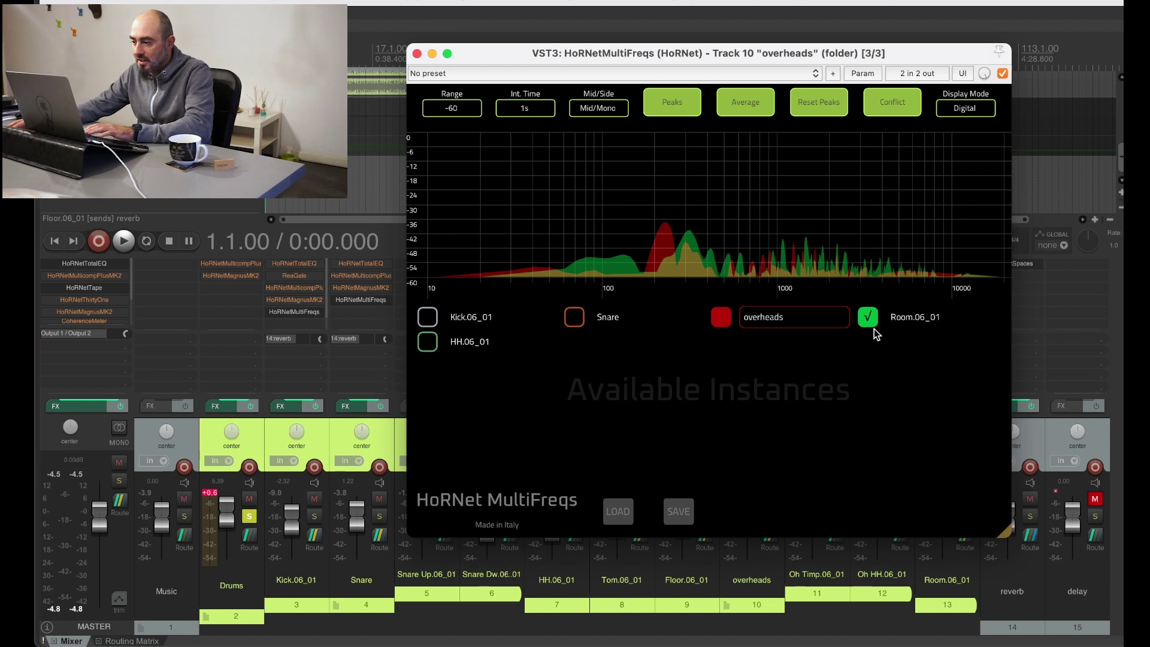
key(space)
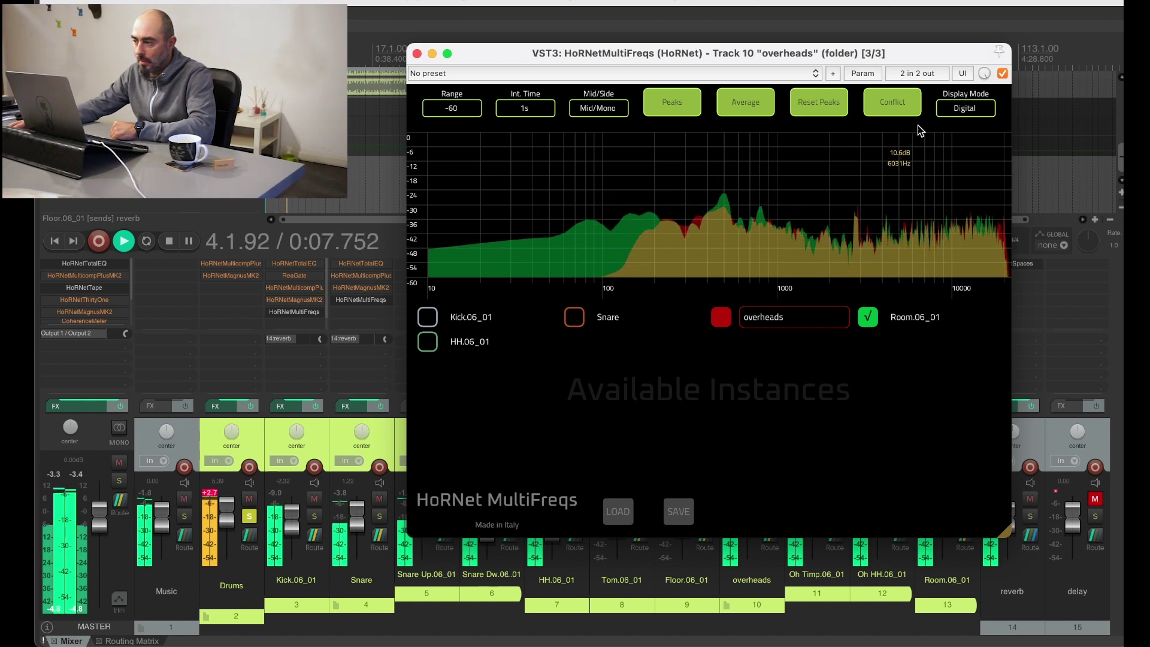
click(898, 103)
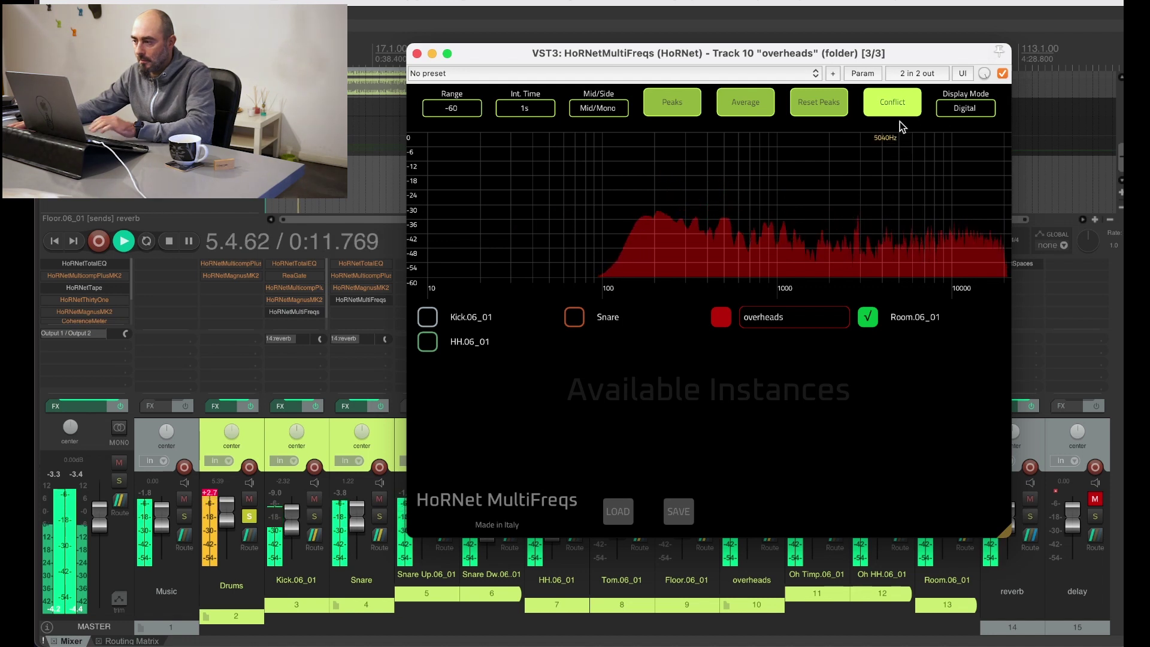
key(space)
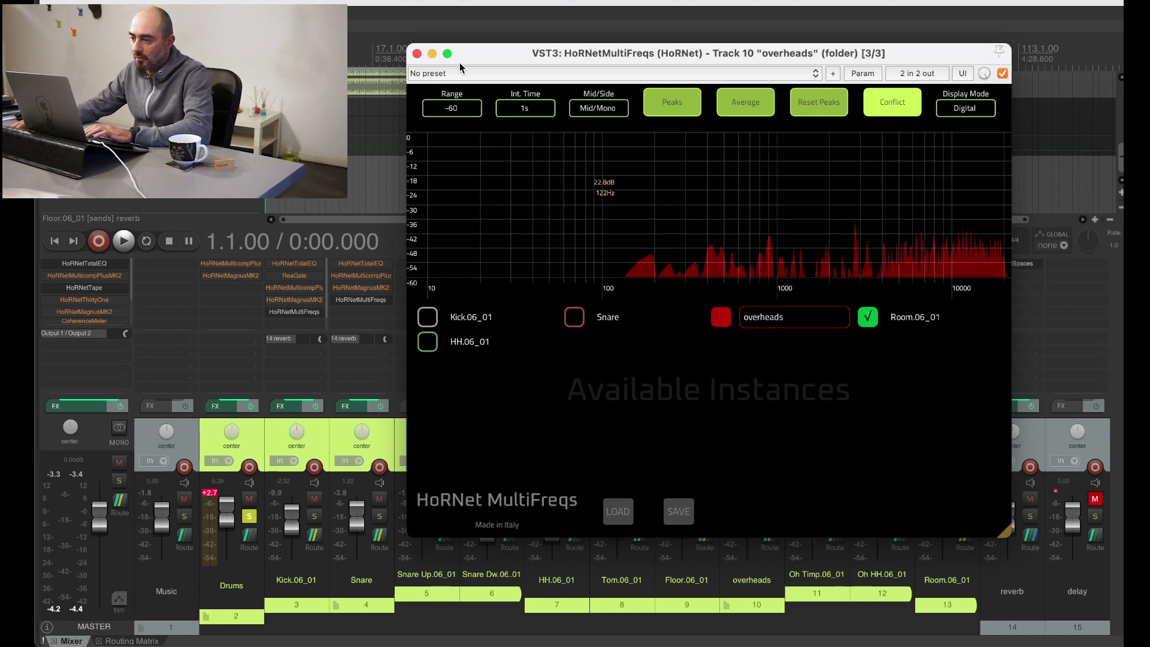
- Open the Room track's MultiFreqs and compare it against Kick.06_01 instead of the overheads
click(417, 53)
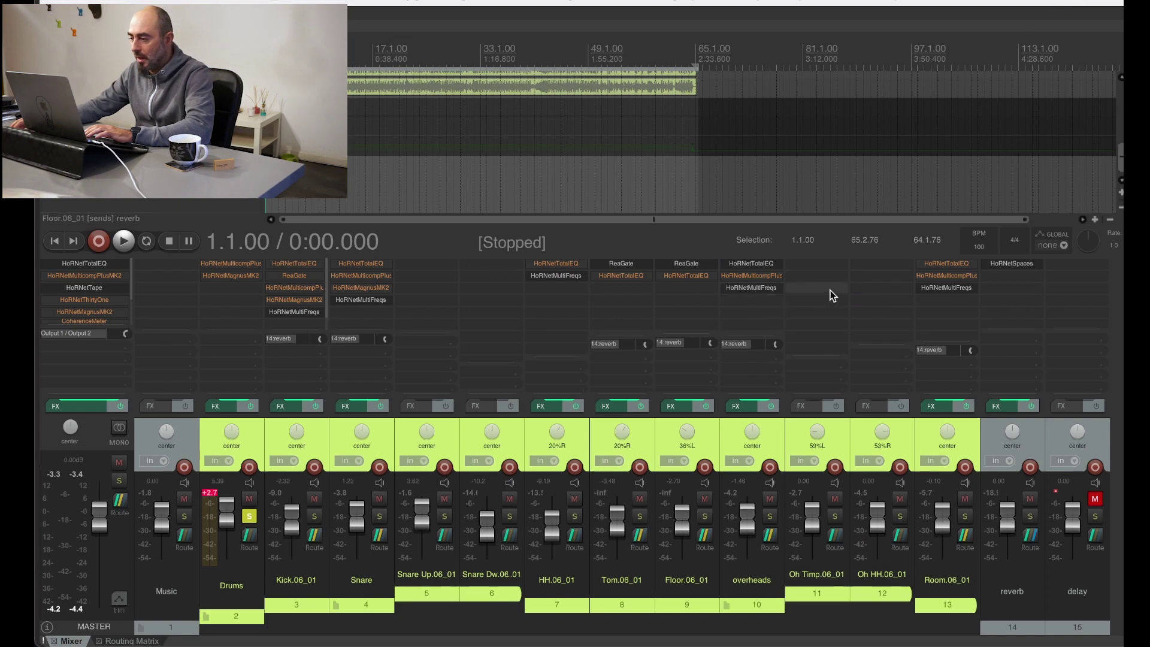
click(944, 288)
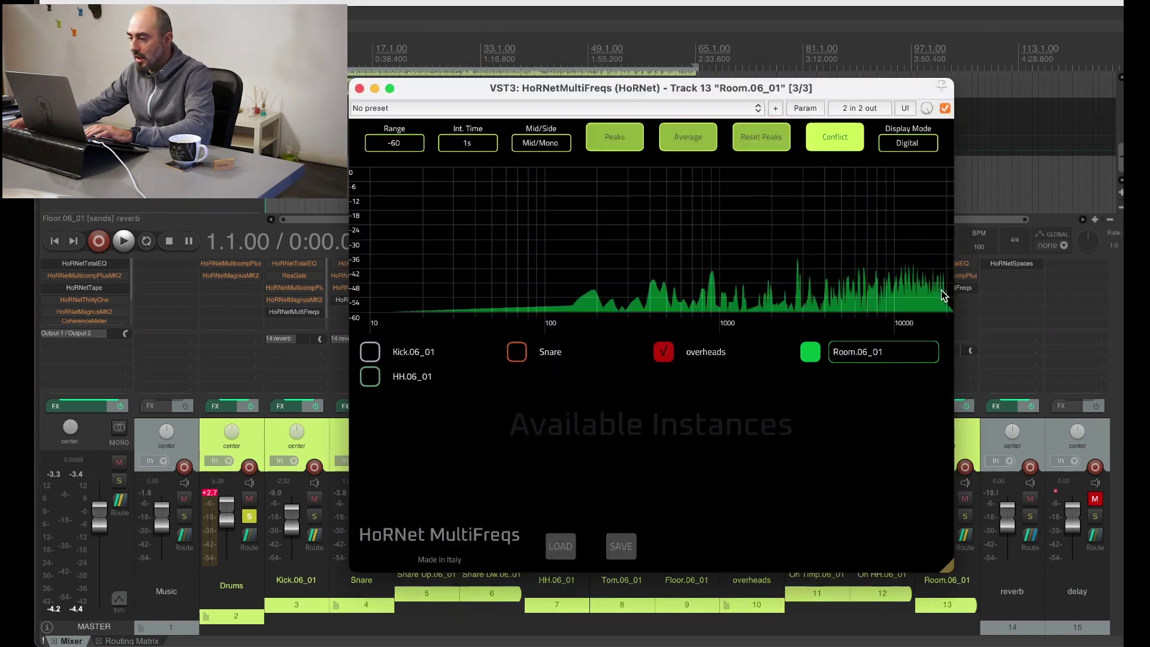
click(662, 355)
click(367, 353)
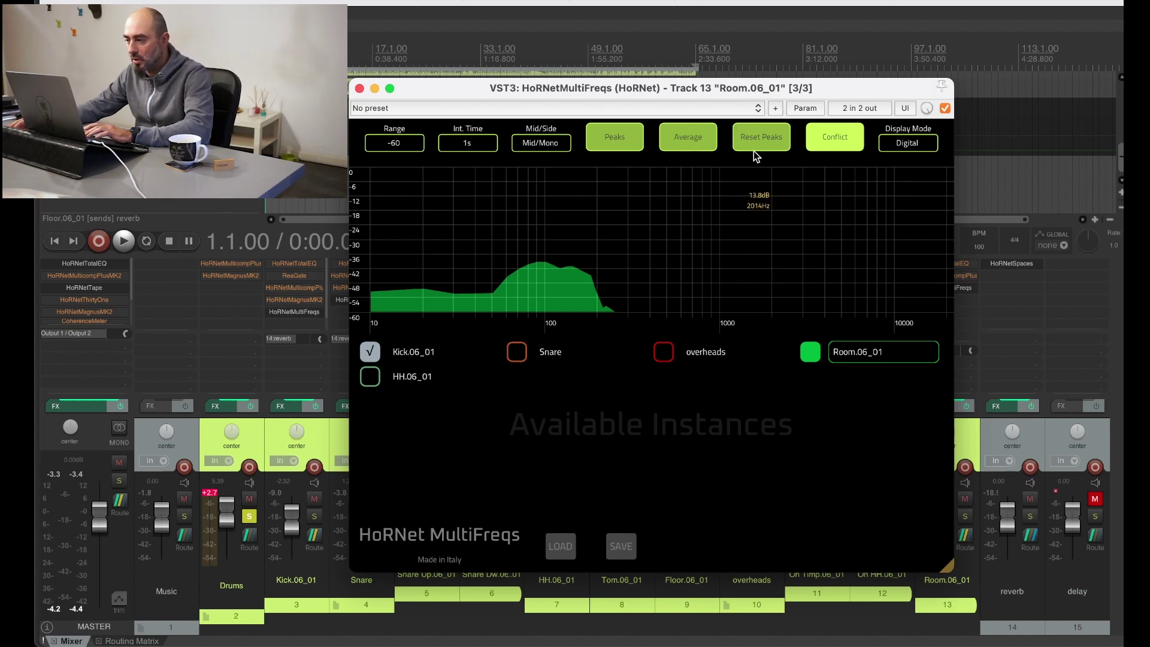
drag(716, 94, 677, 70)
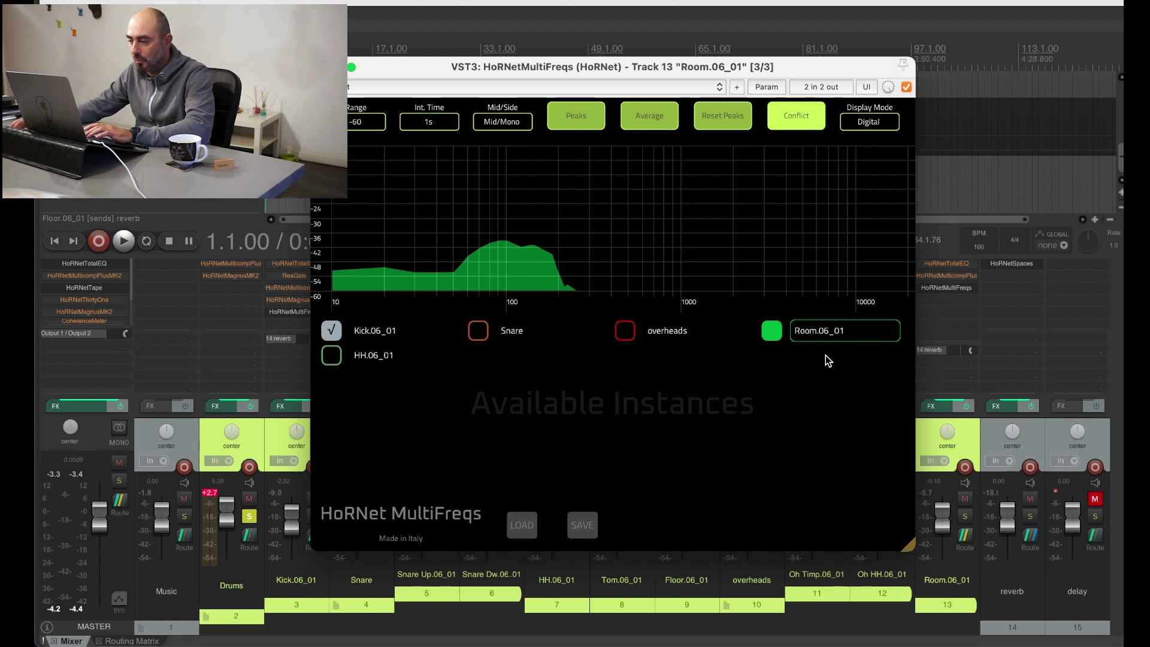
- Show the full Room and kick spectra during a playback pass
click(802, 127)
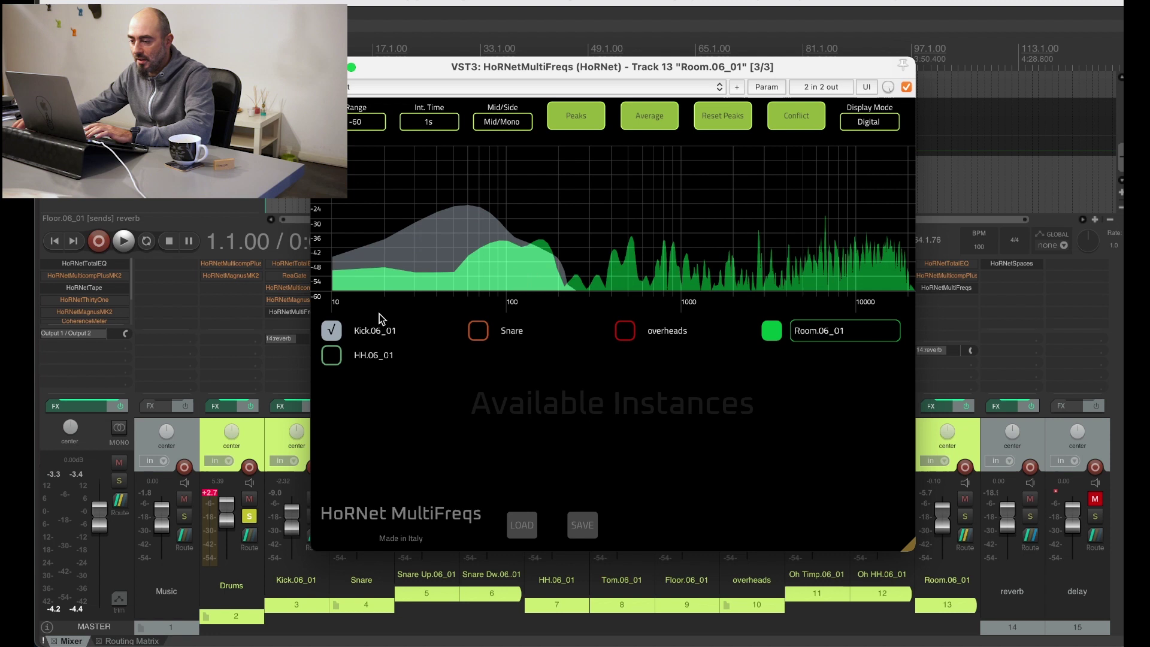
key(space)
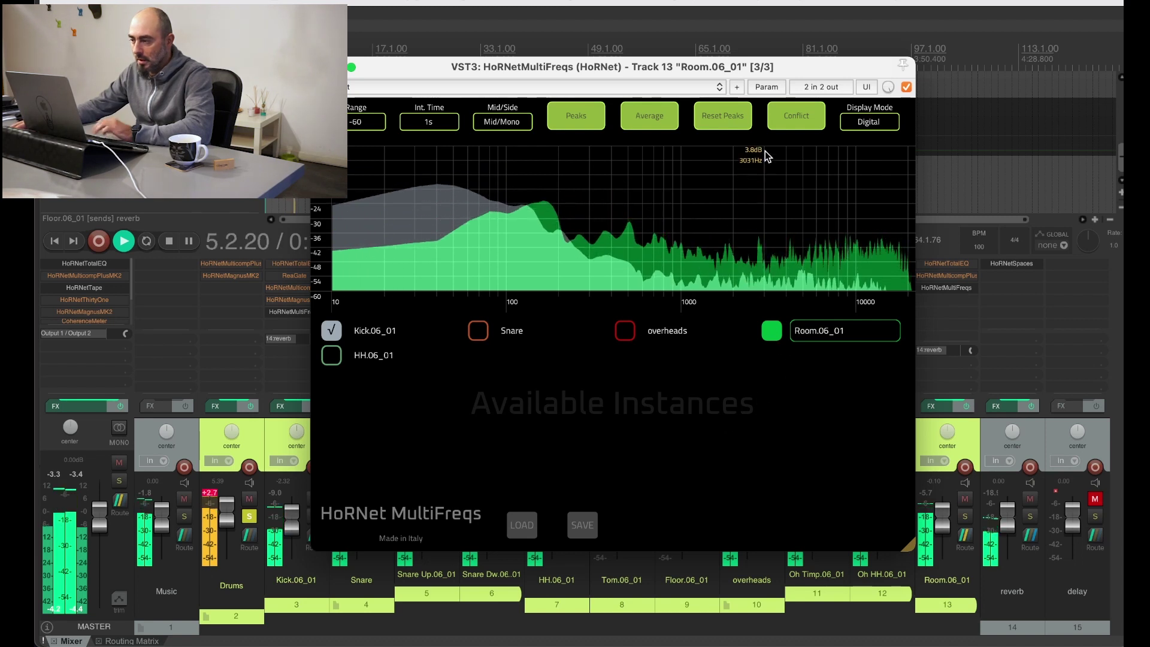
key(space)
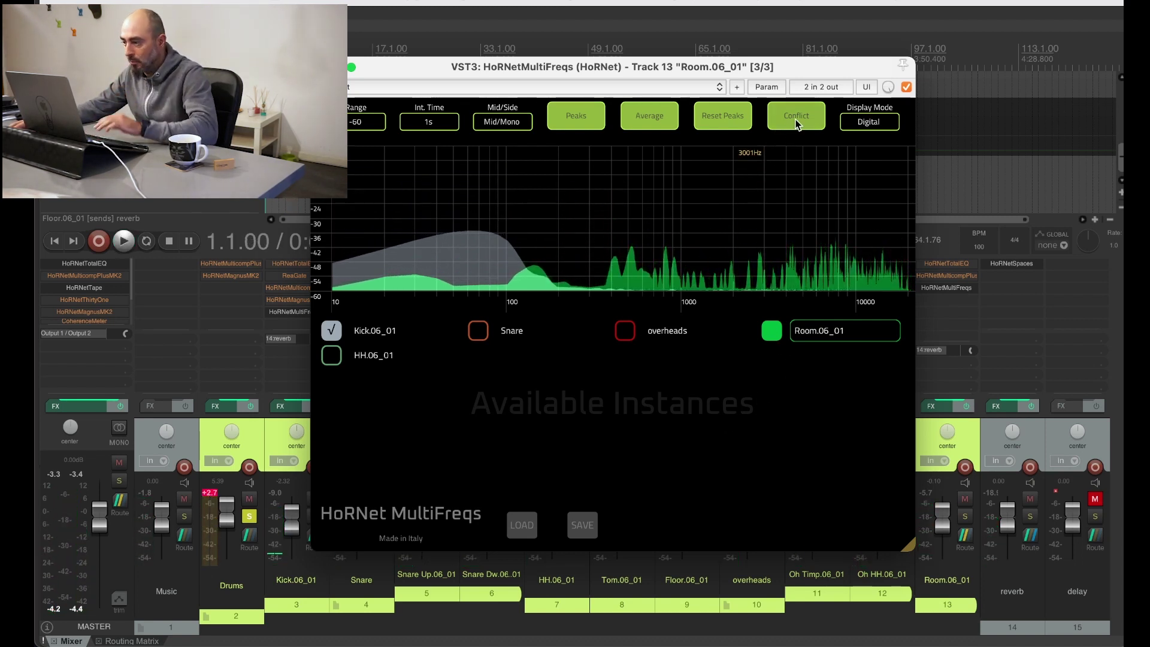
- View the Room–kick conflicts during playback, clashing below about 150 Hz, then close the analyser
click(780, 123)
key(space)
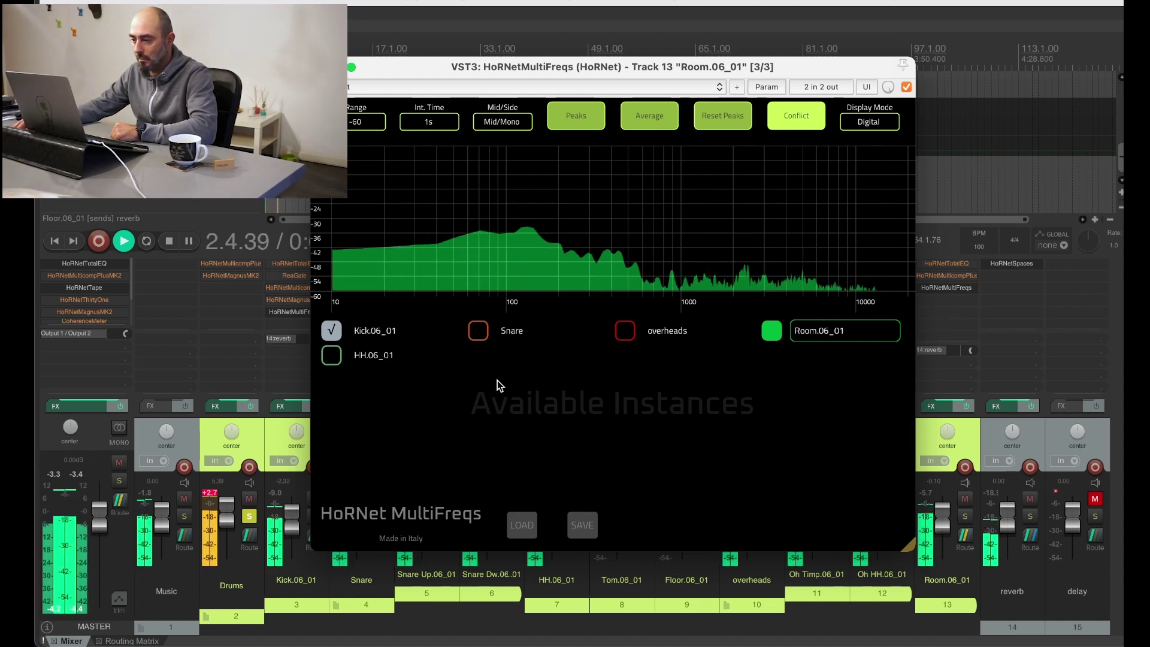
mouse_move(490, 251)
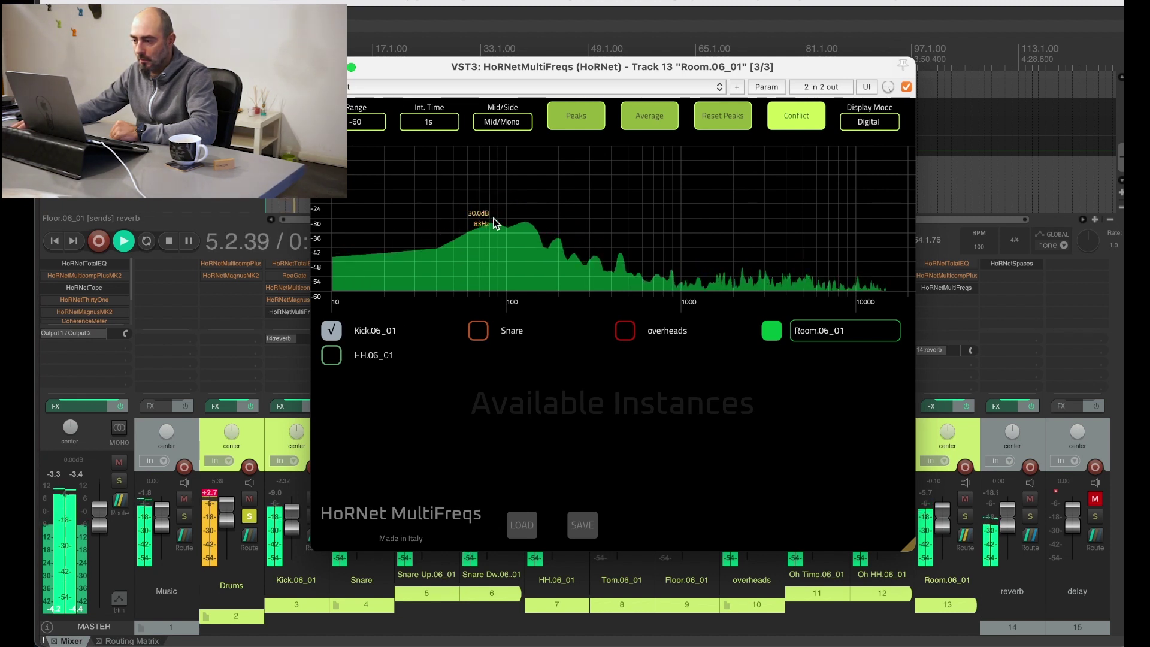
key(space)
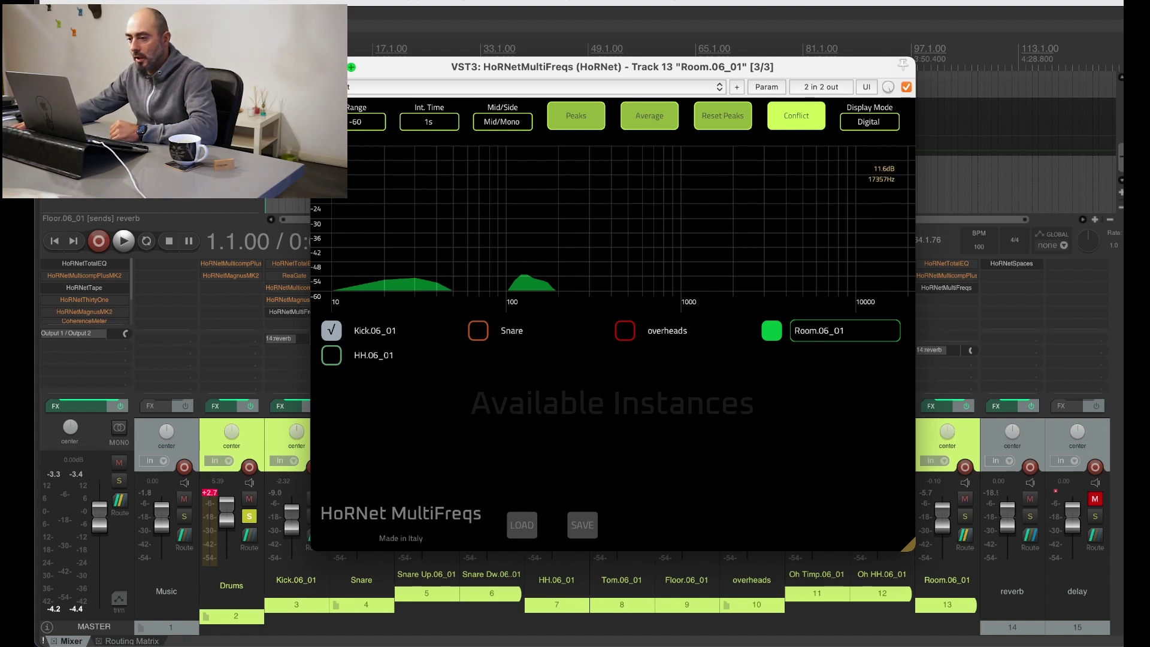
key(Escape)
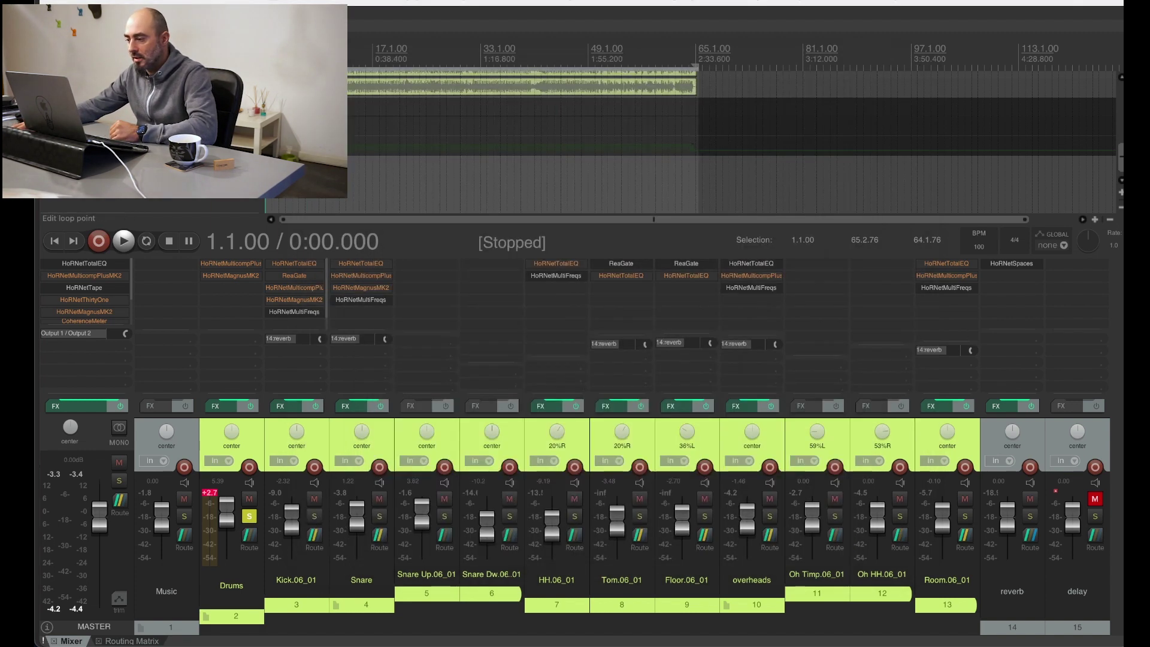
- Enable the Room track's Total EQ and raise its high-pass cutoff slightly
click(942, 265)
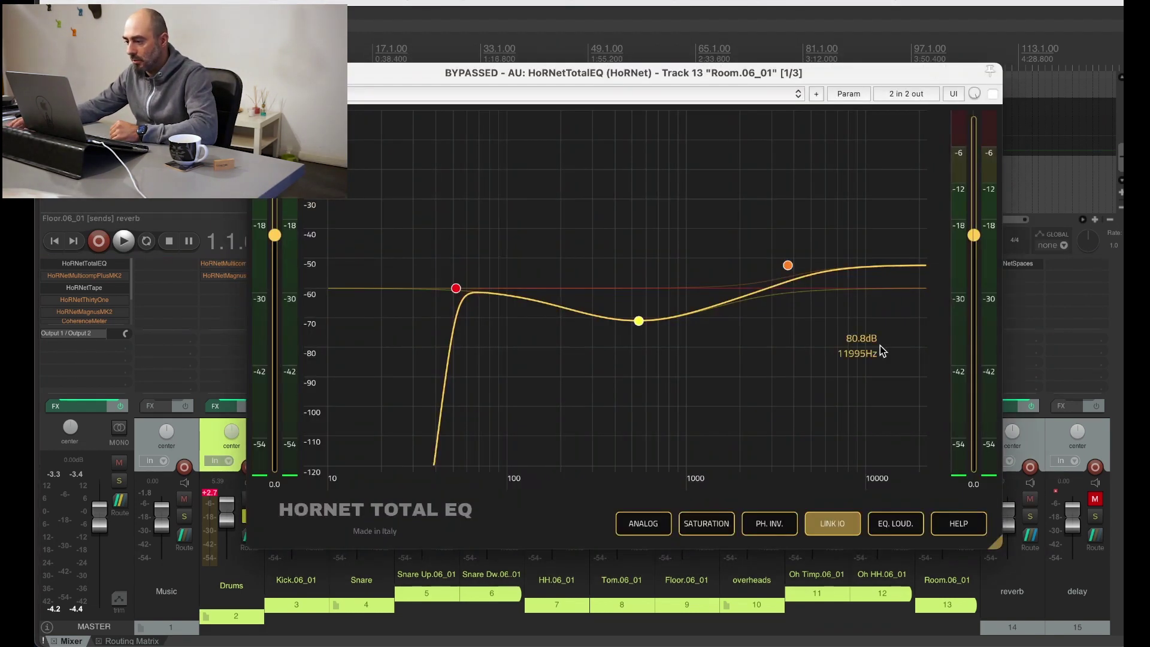
click(992, 95)
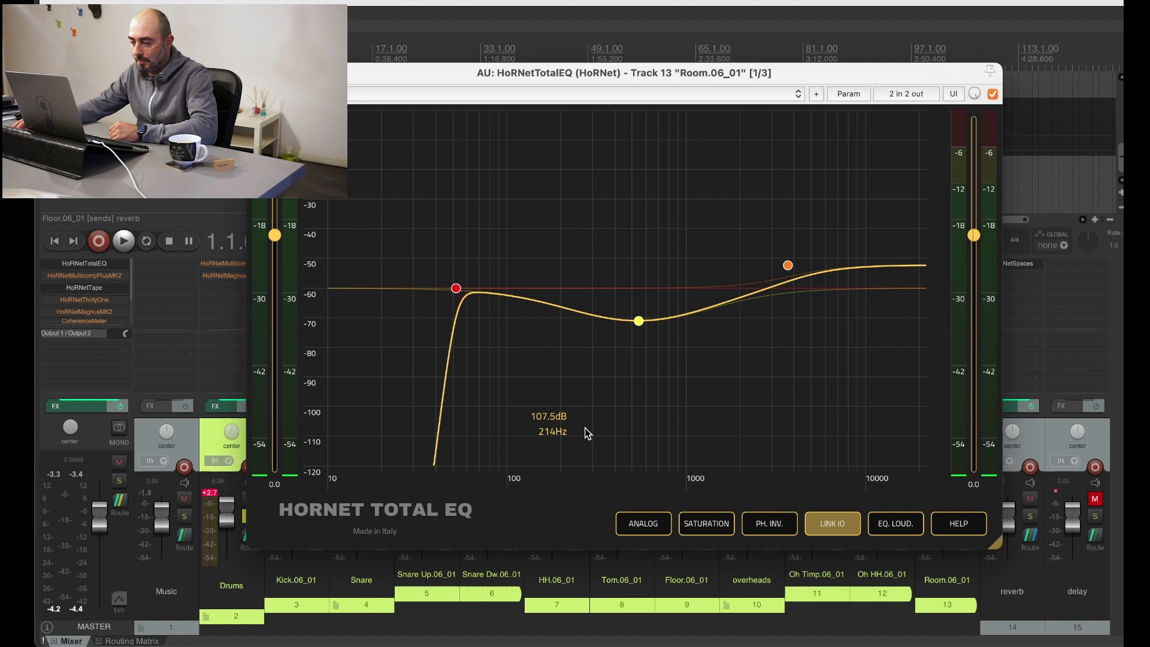
drag(457, 288, 479, 292)
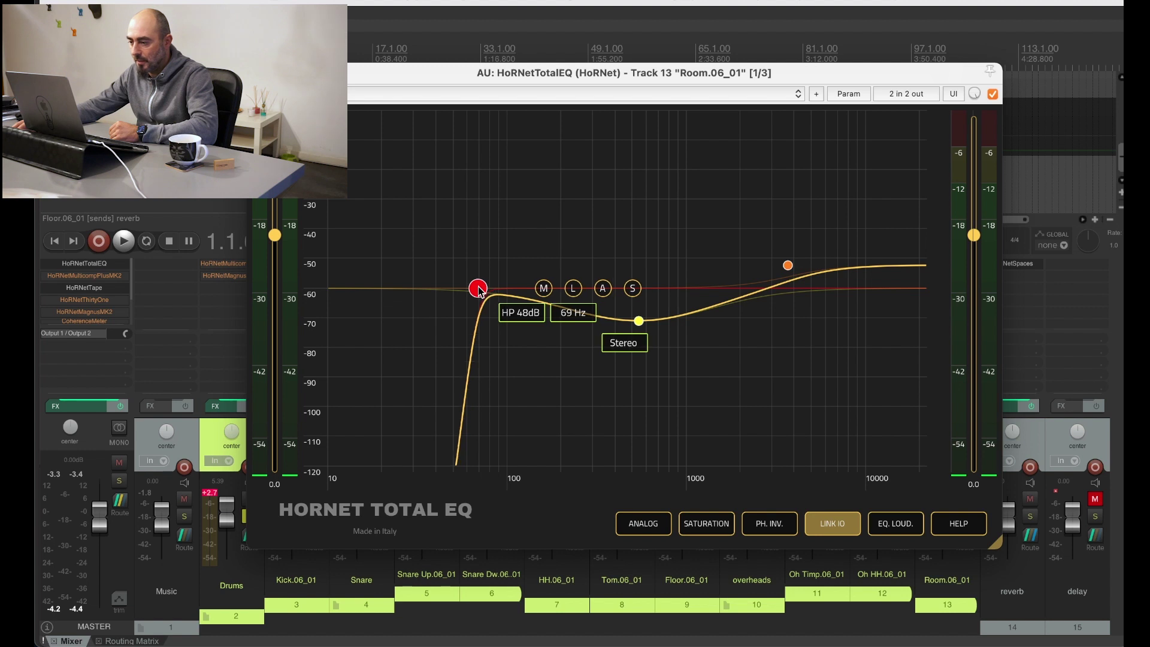
- Inspect the -3.7 dB bell at 544 Hz, then close the Total EQ
click(638, 321)
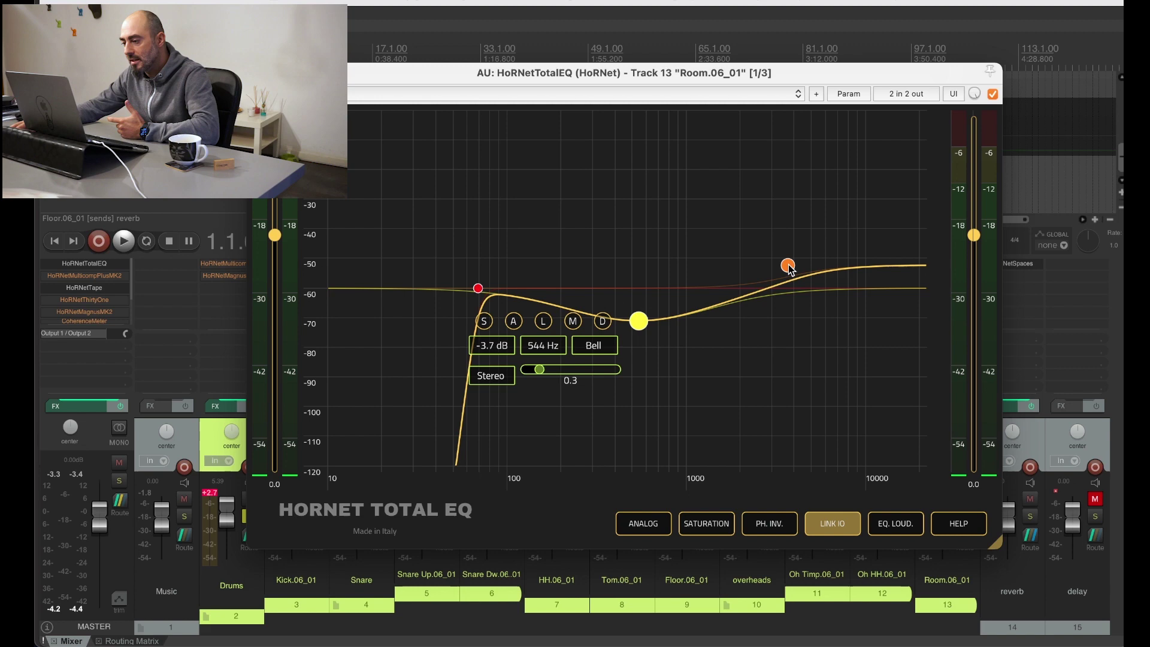
click(709, 264)
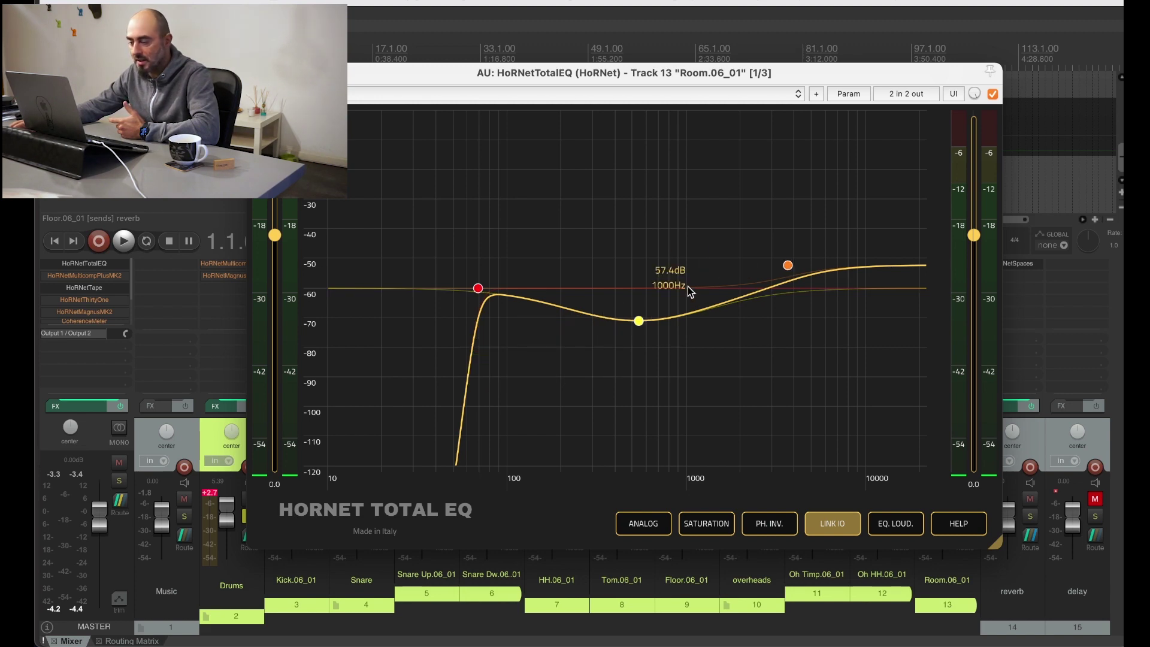
key(Escape)
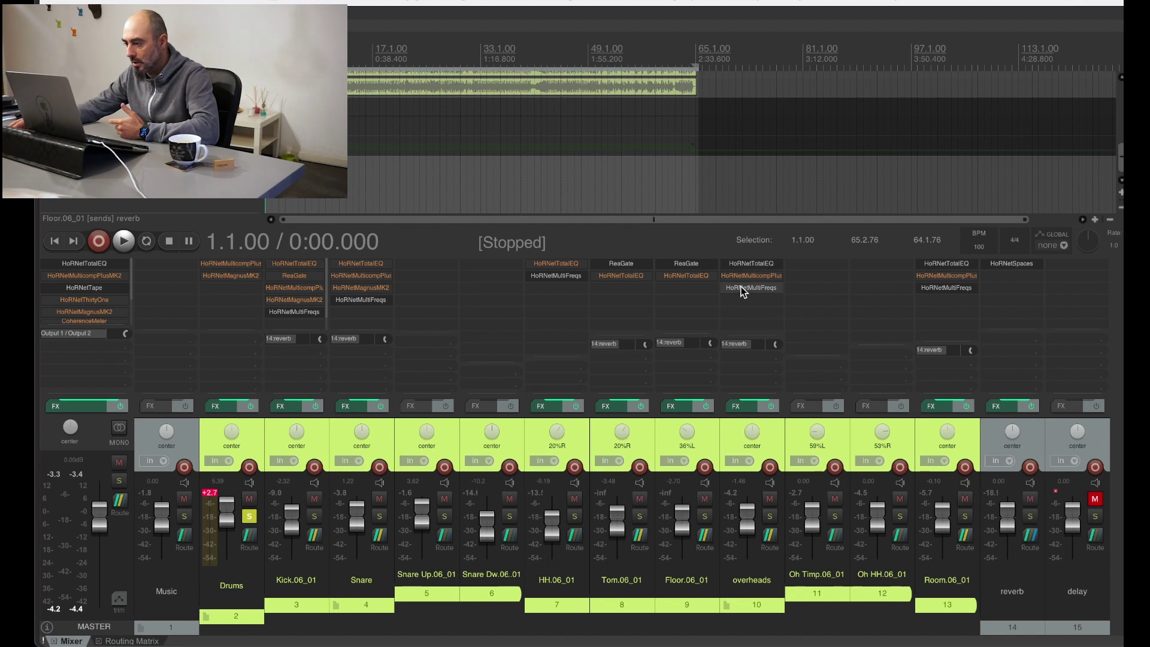
double_click(943, 288)
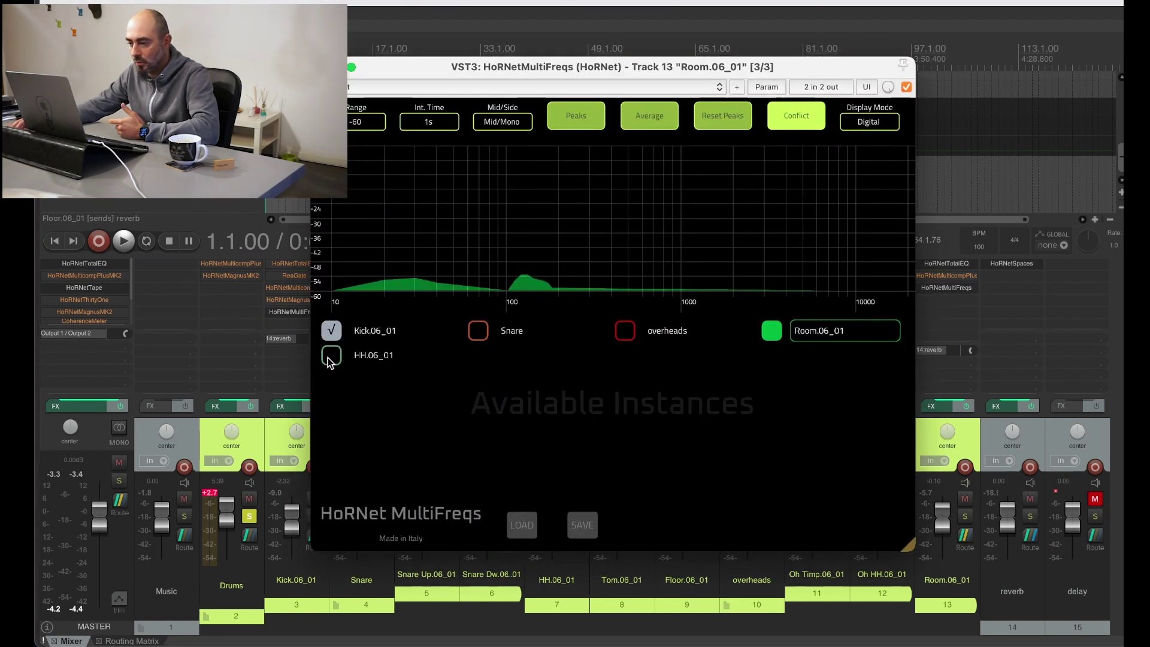
key(space)
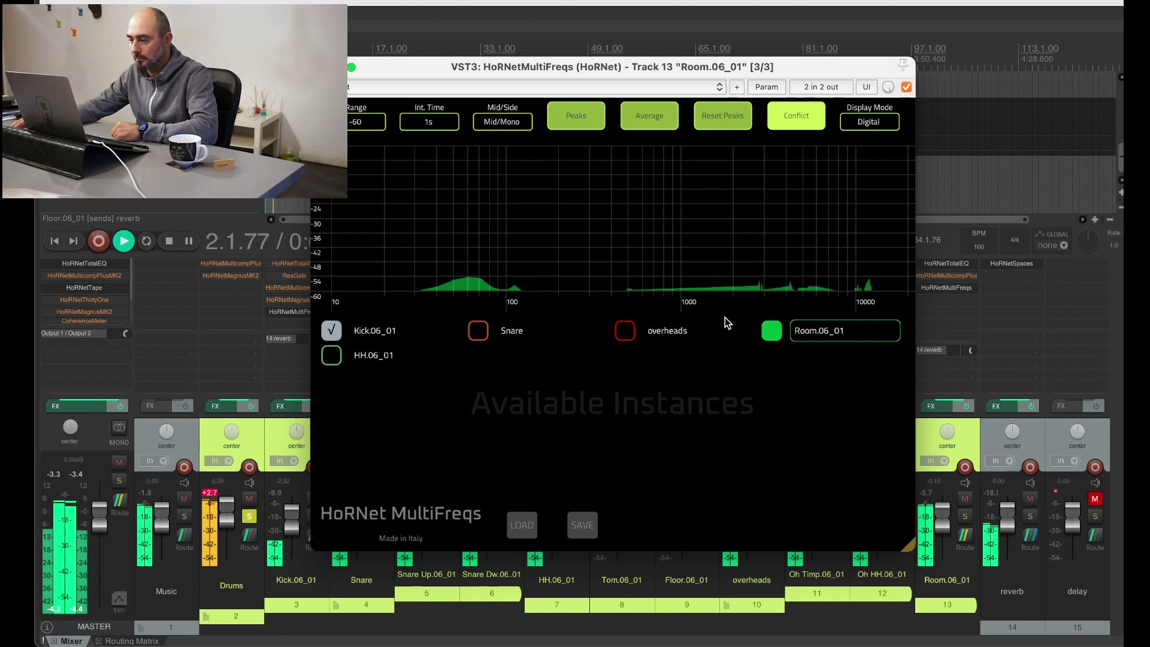
click(785, 120)
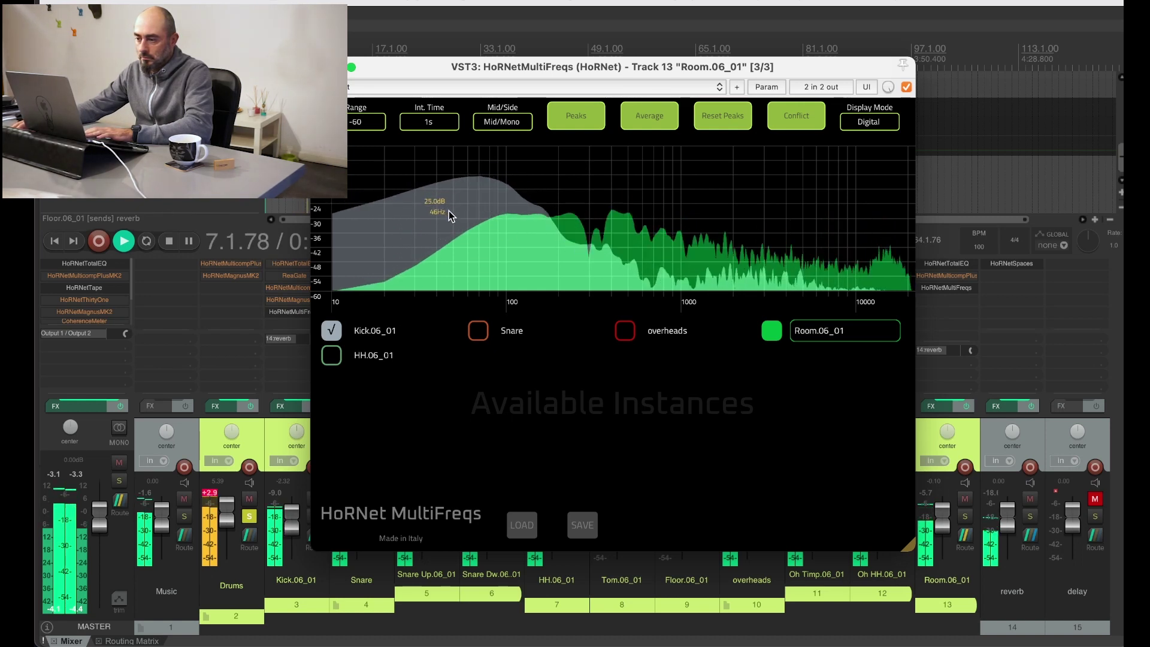
key(space)
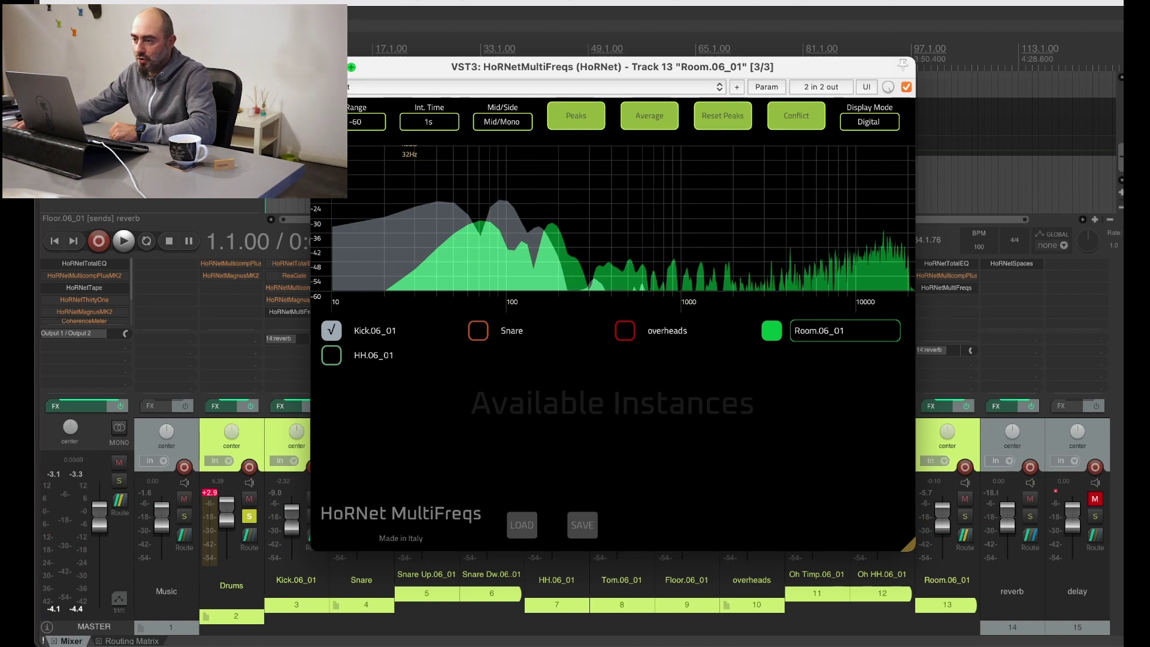
click(328, 67)
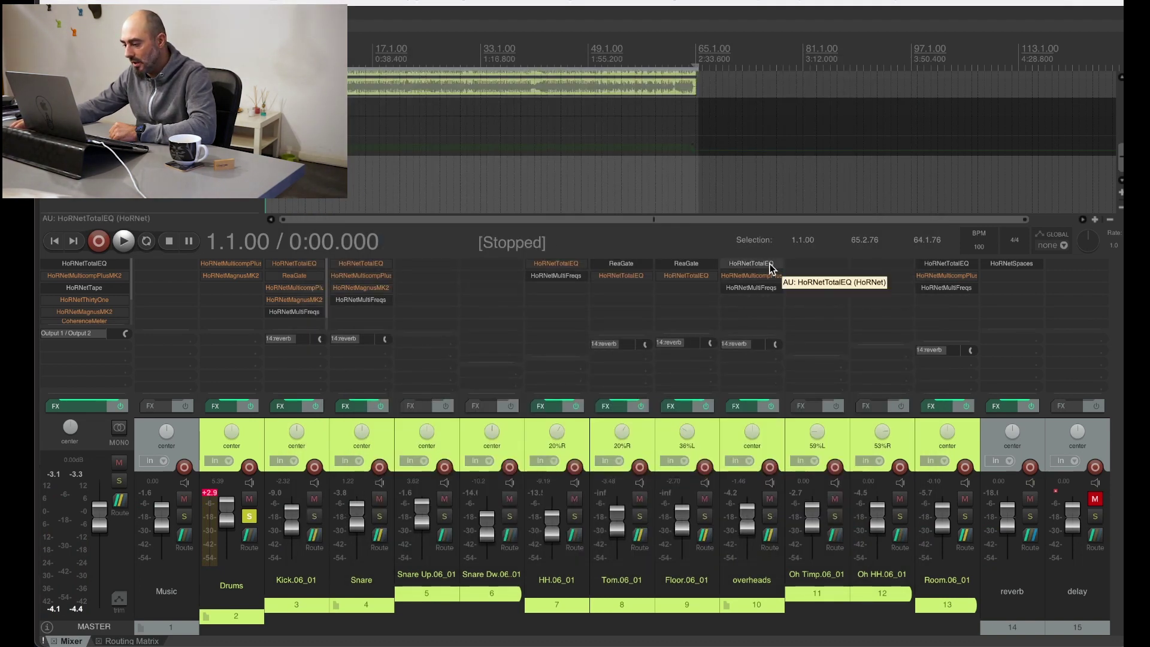
- Raise the Room.06_01 Total EQ high-pass to about 101 Hz and close the EQ
click(946, 264)
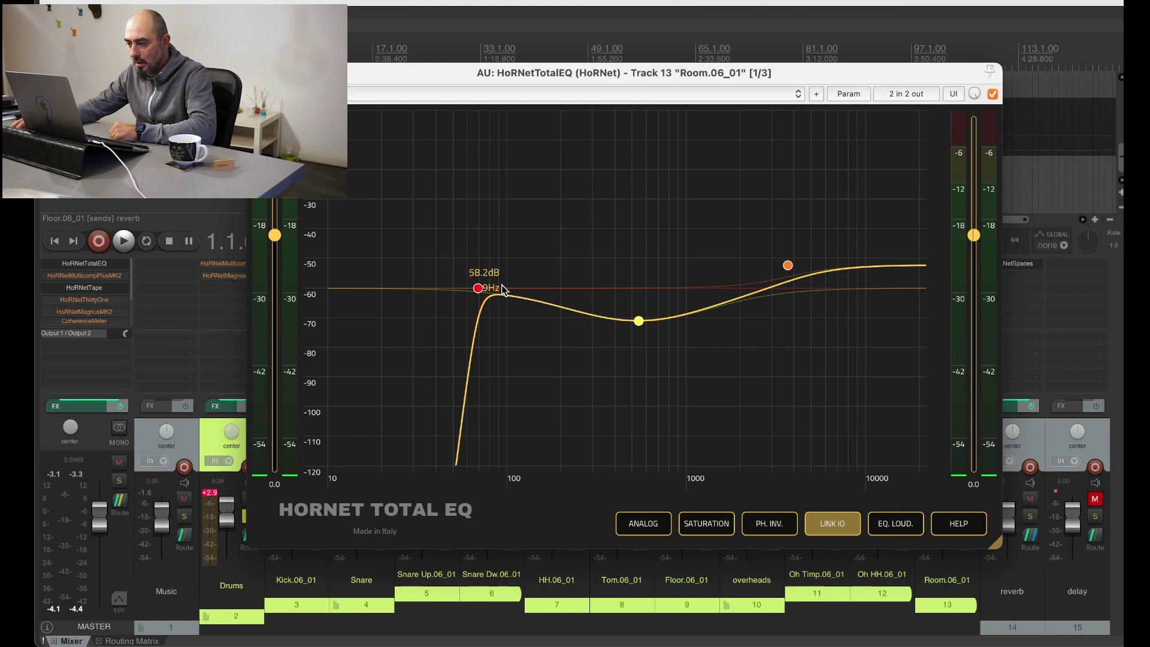
drag(480, 293, 508, 294)
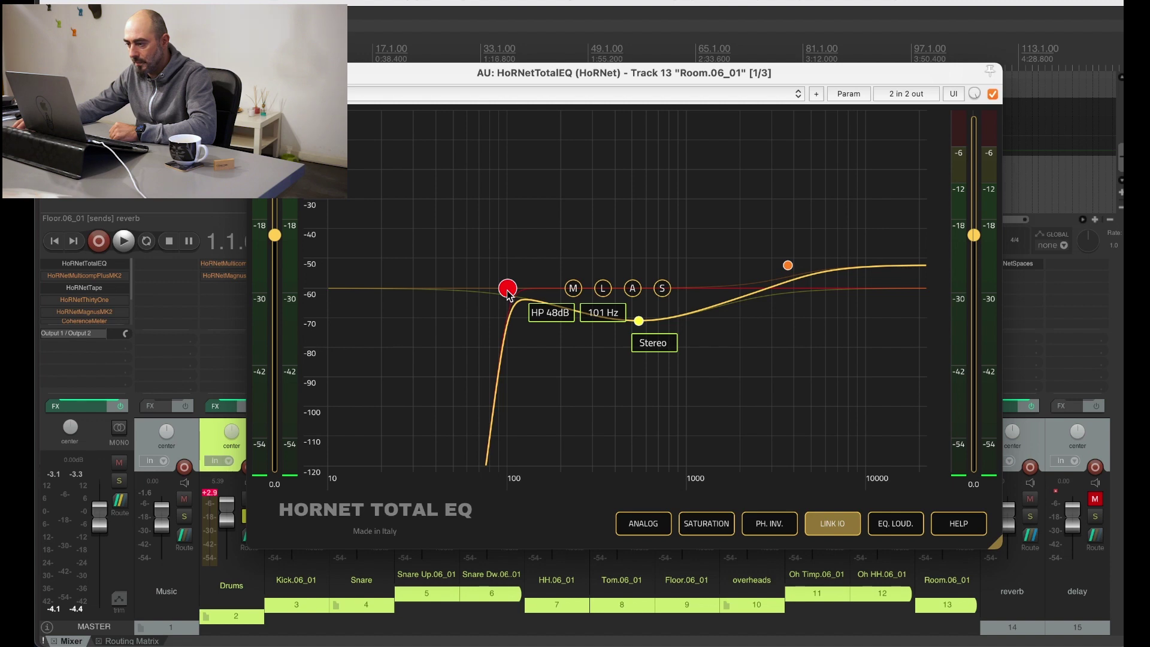
key(Escape)
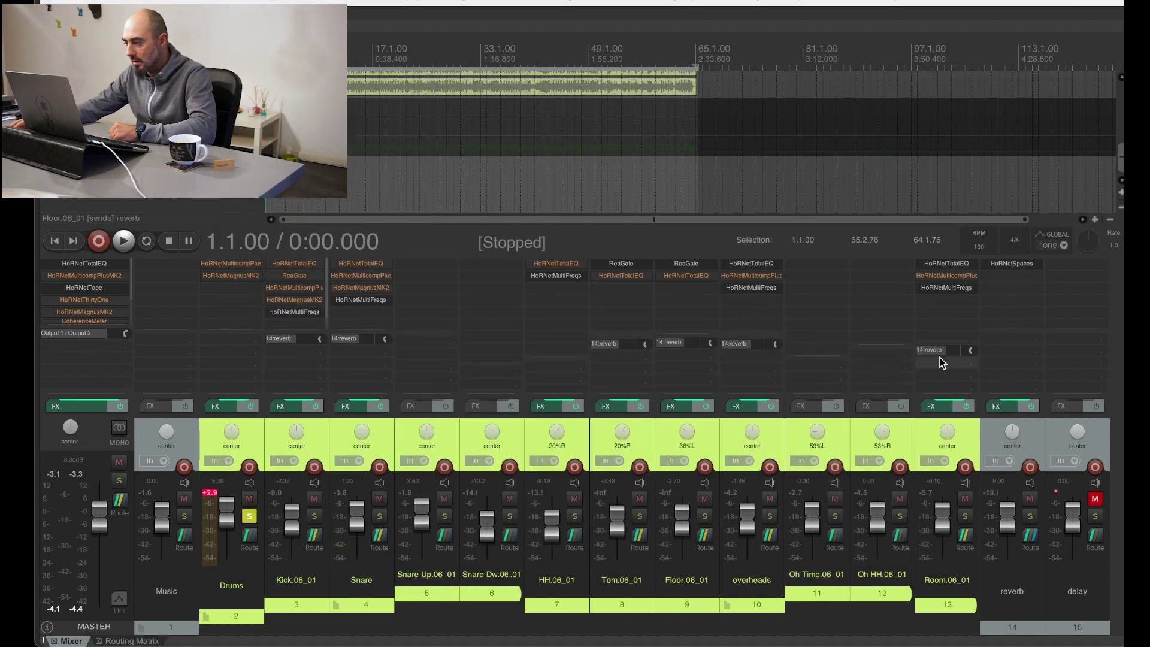
- Add the overheads to the Room.06_01 MultiFreqs comparison alongside Kick.06_01 during playback, then close it
click(943, 285)
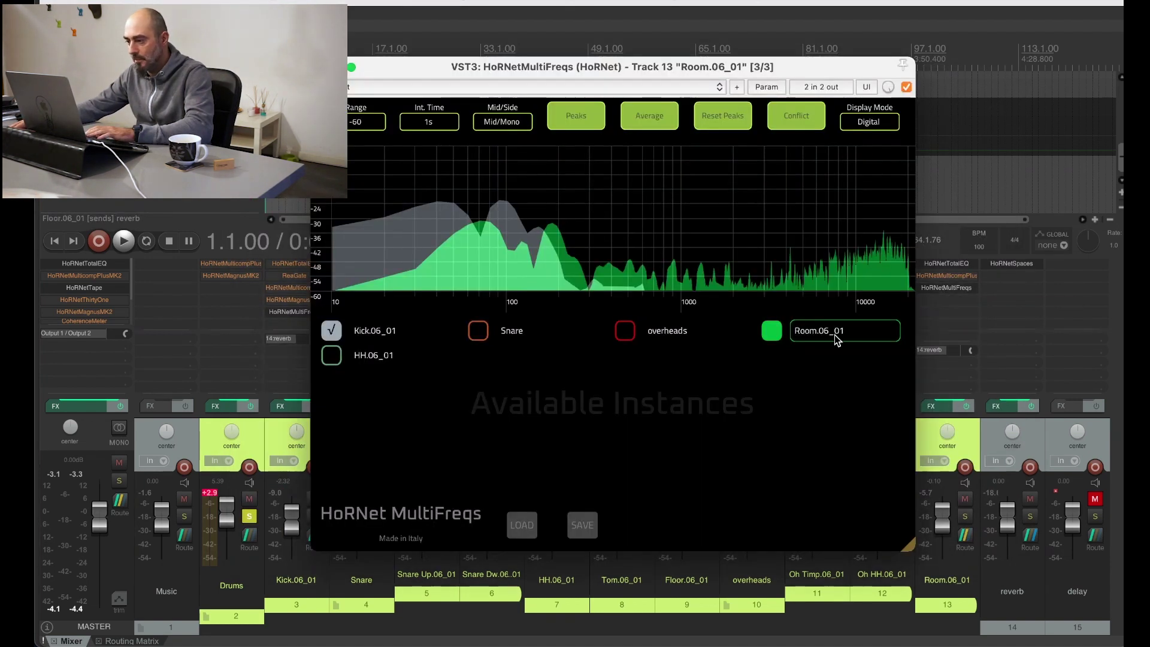
key(space)
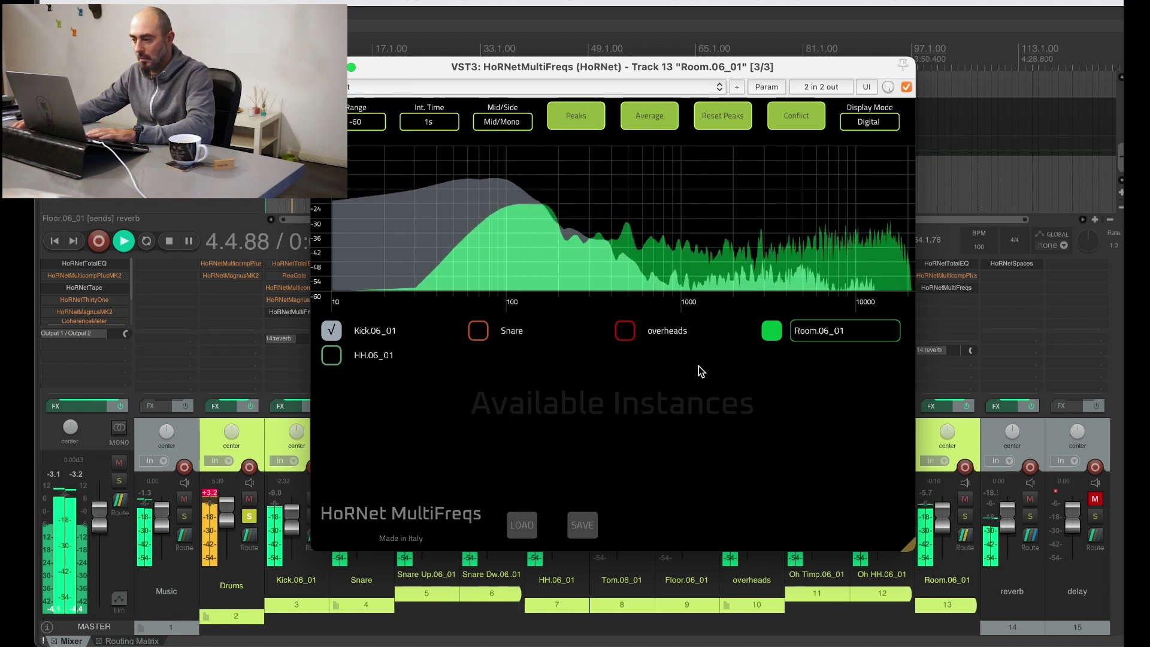
click(621, 333)
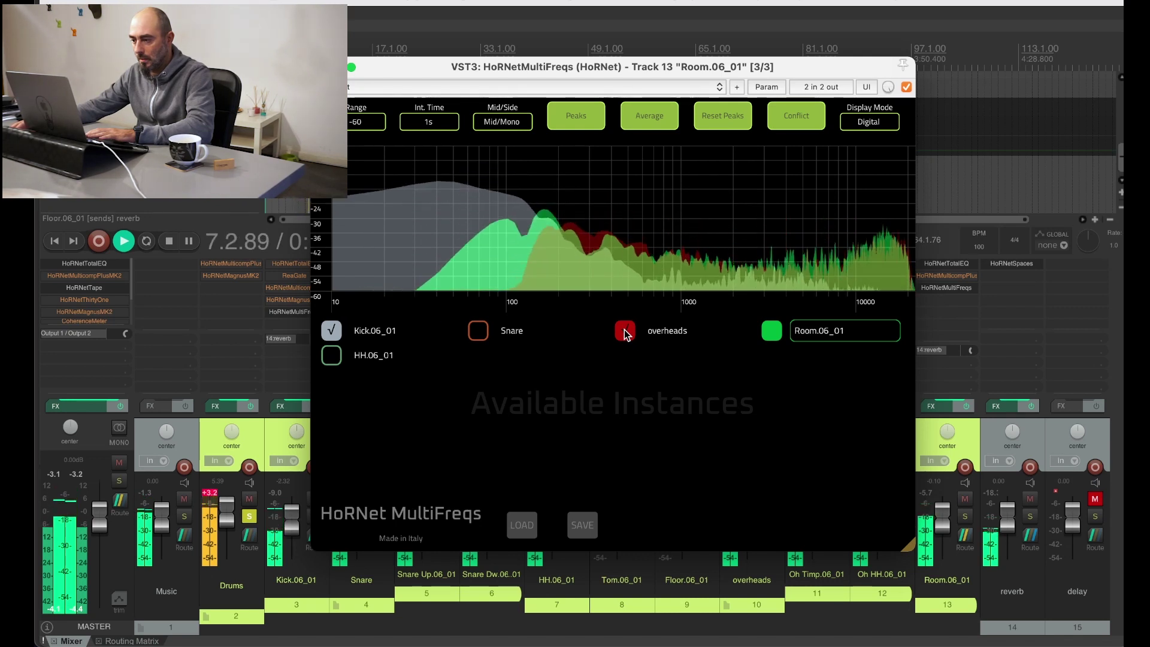
key(space)
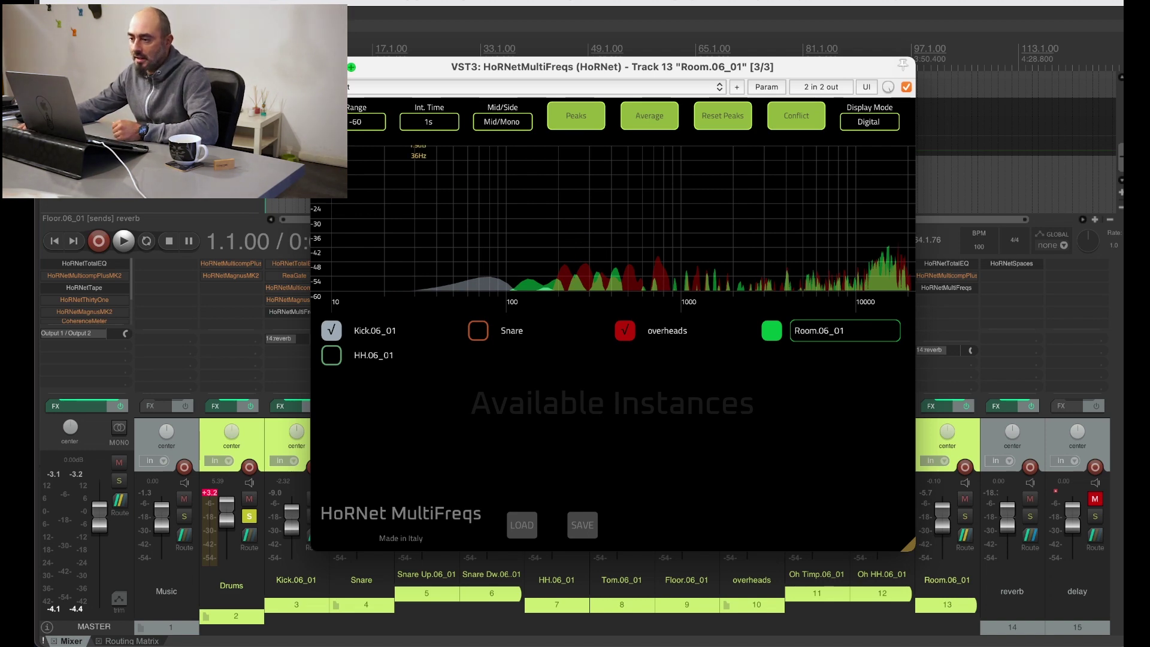
key(Escape)
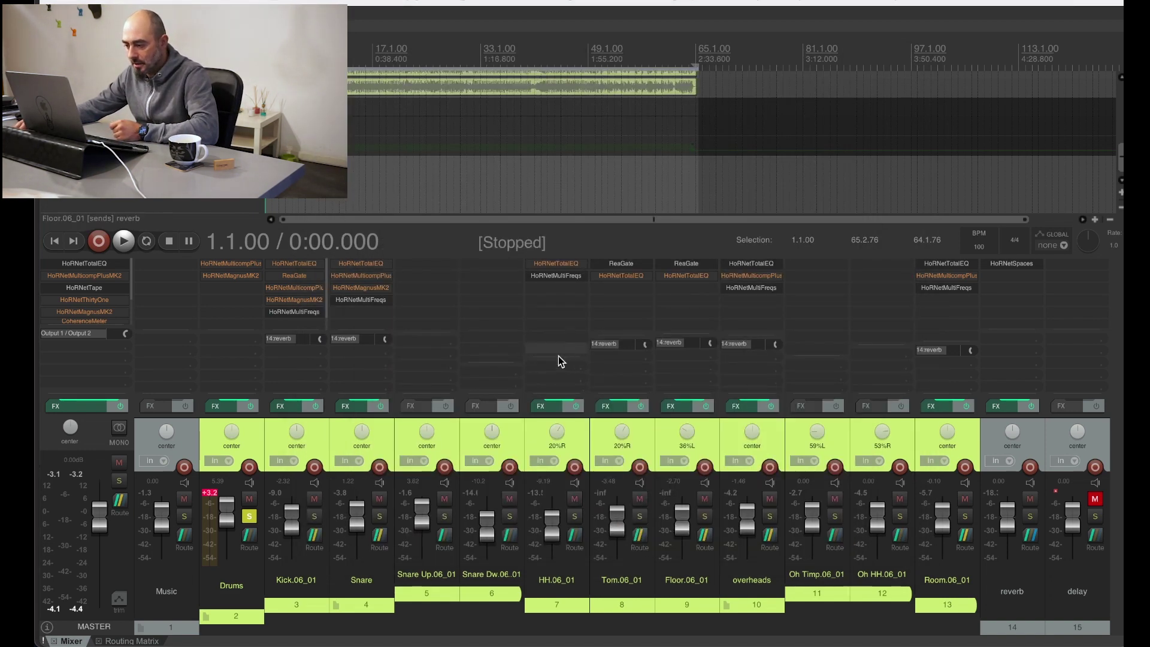
- Open MultiFreqs on HH.06_01 and remove Kick, overheads and Room from its comparison
click(552, 275)
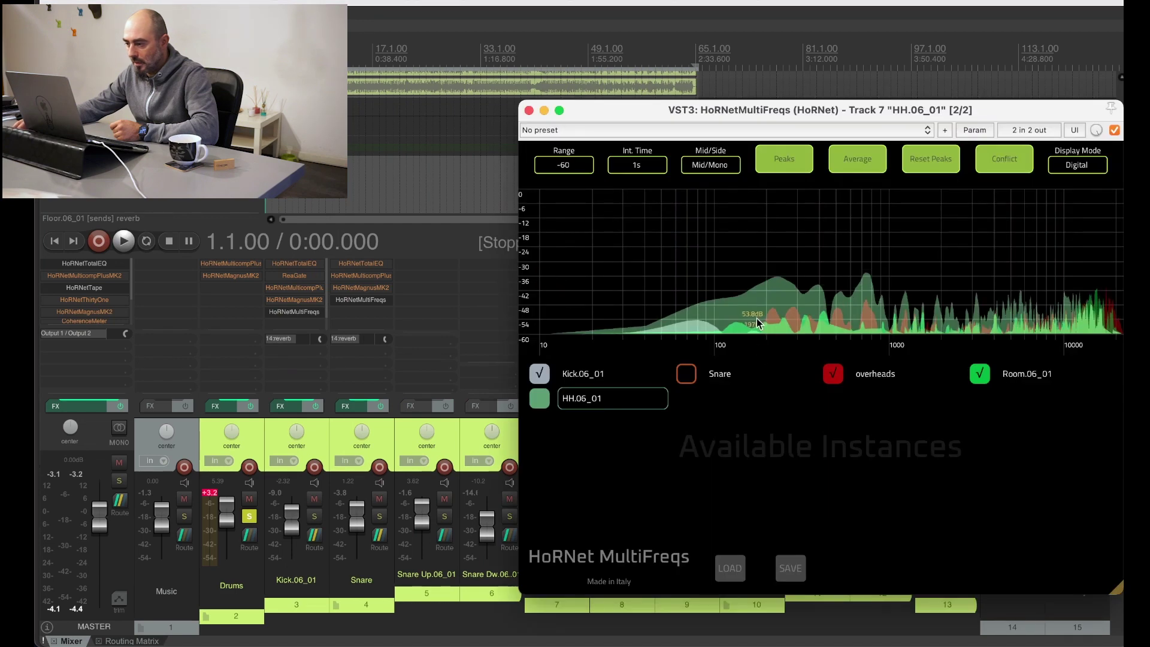
click(540, 398)
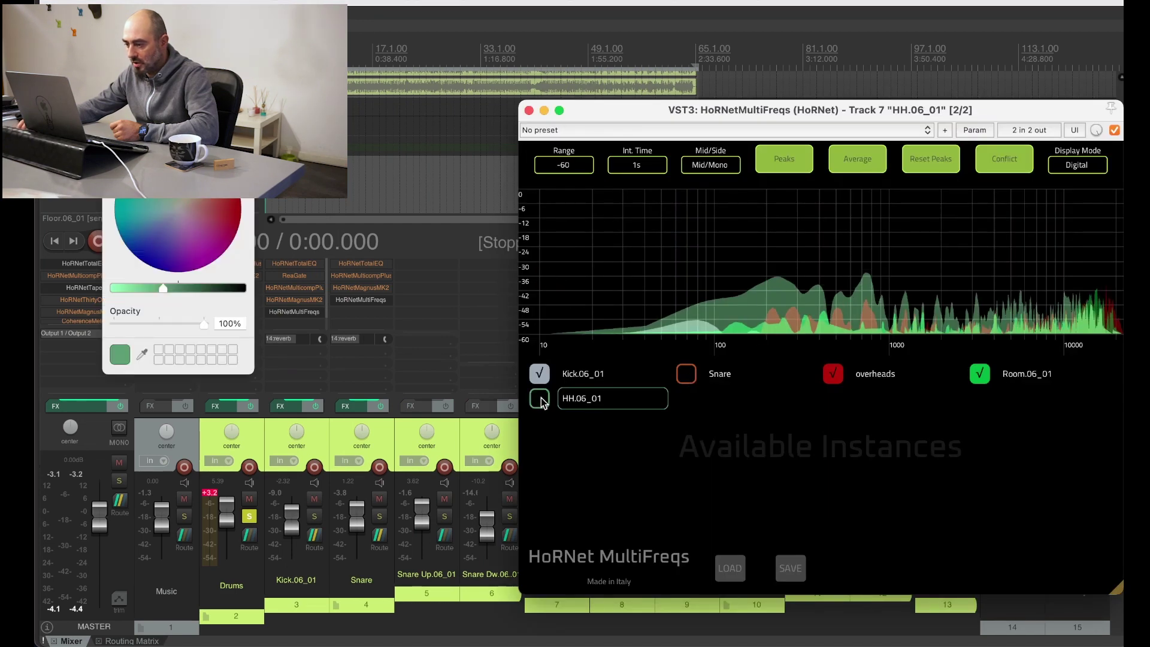
key(Escape)
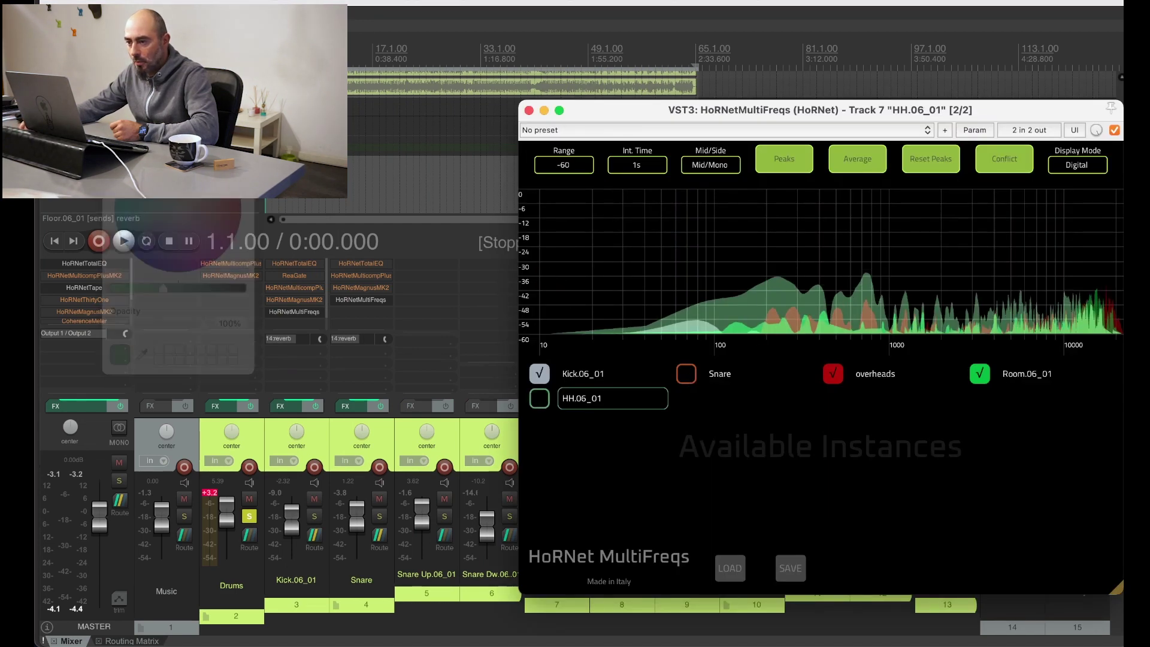
drag(629, 112, 464, 66)
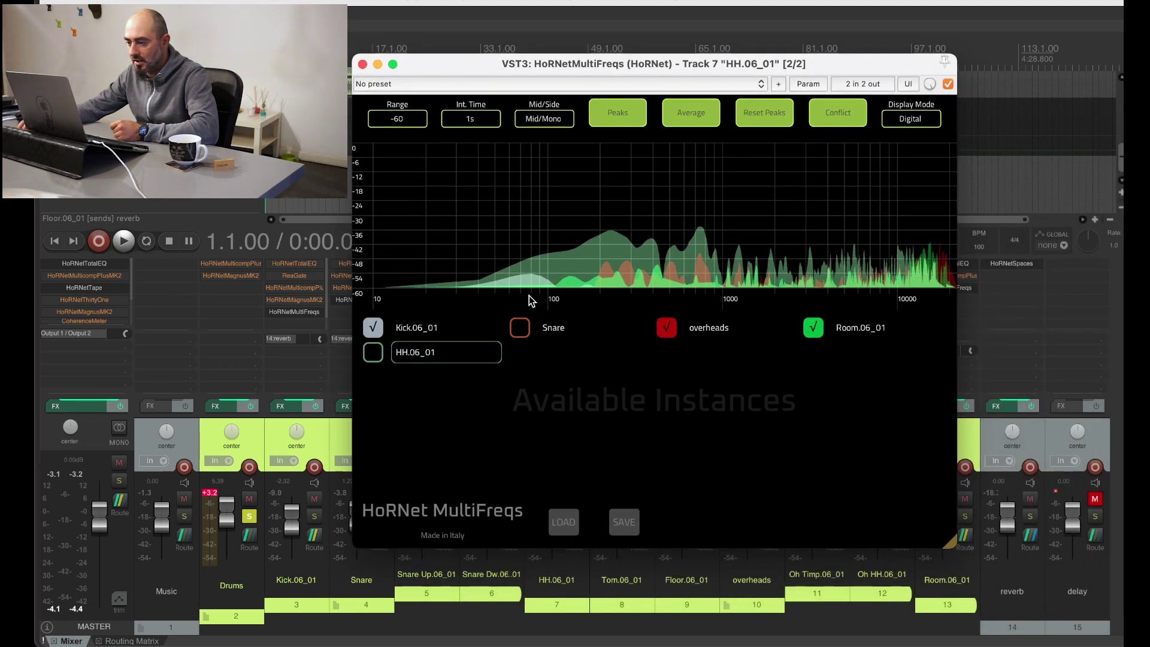
click(369, 331)
click(665, 330)
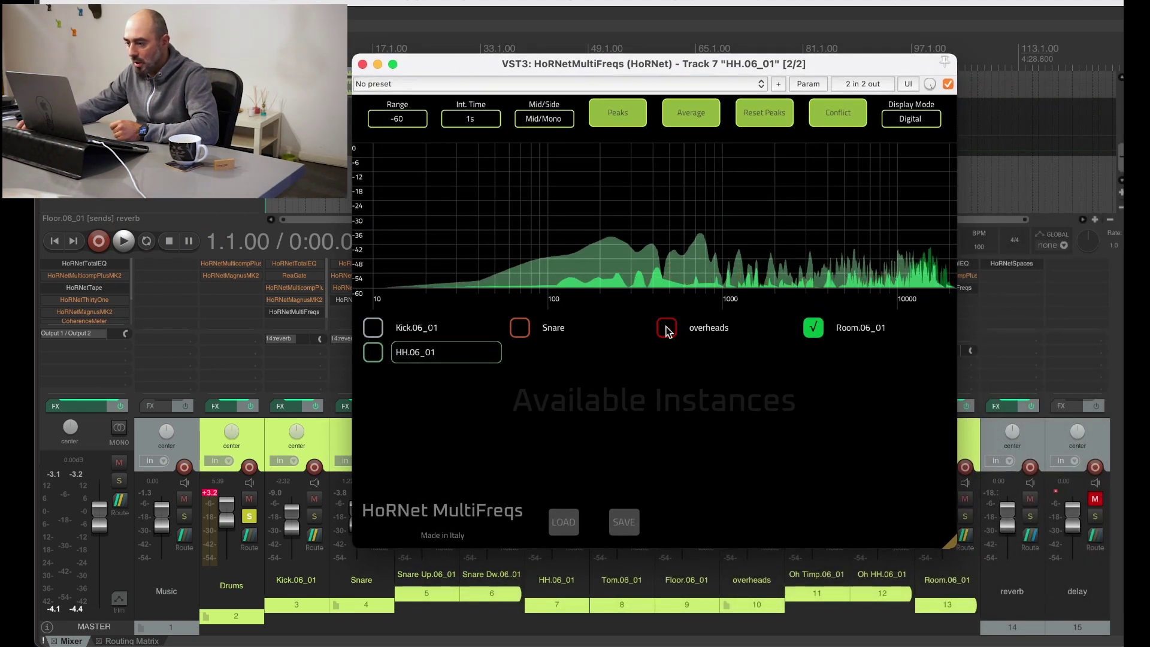
click(813, 330)
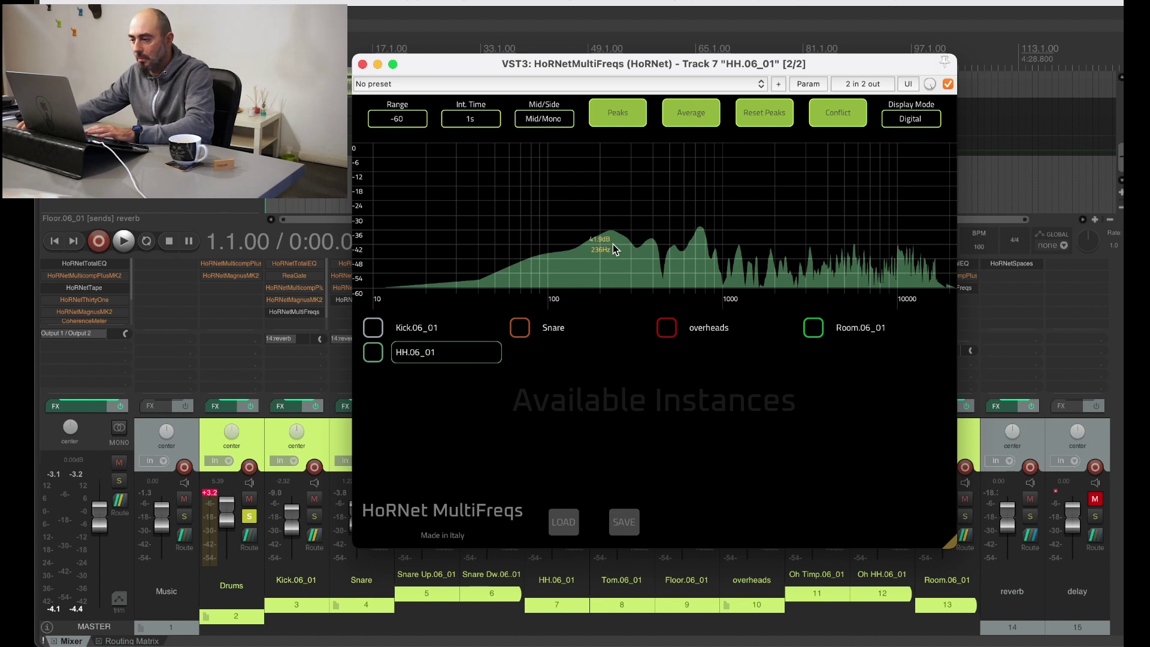
- Compare HH against the Snare in conflict view during playback, then close the analyser
key(space)
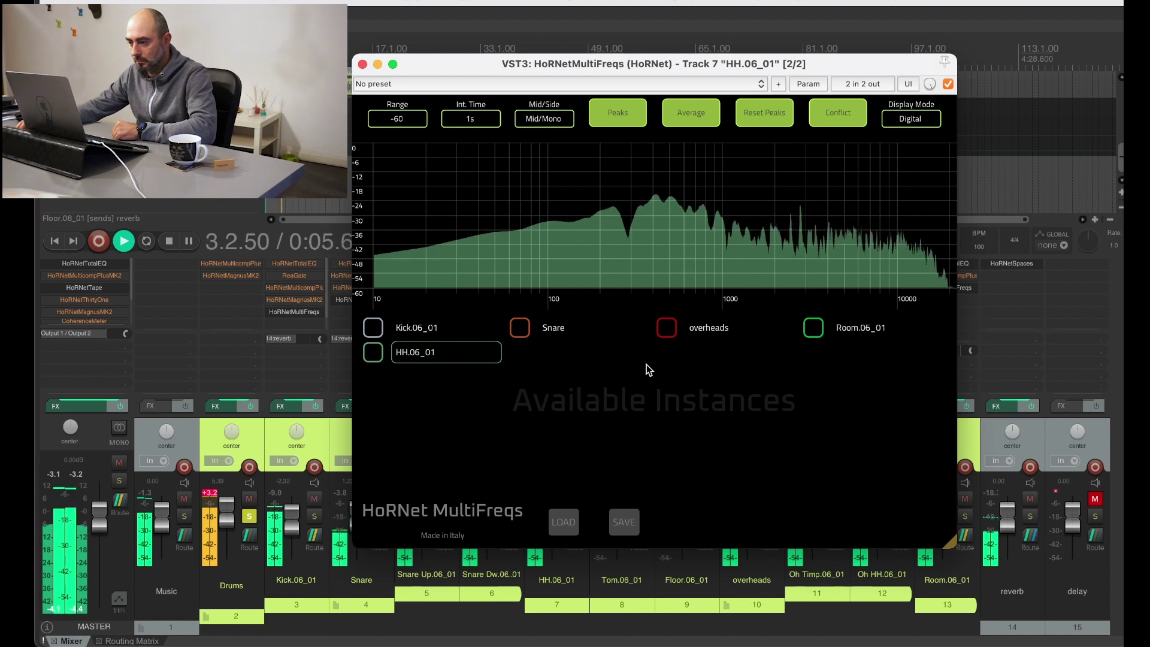
click(519, 329)
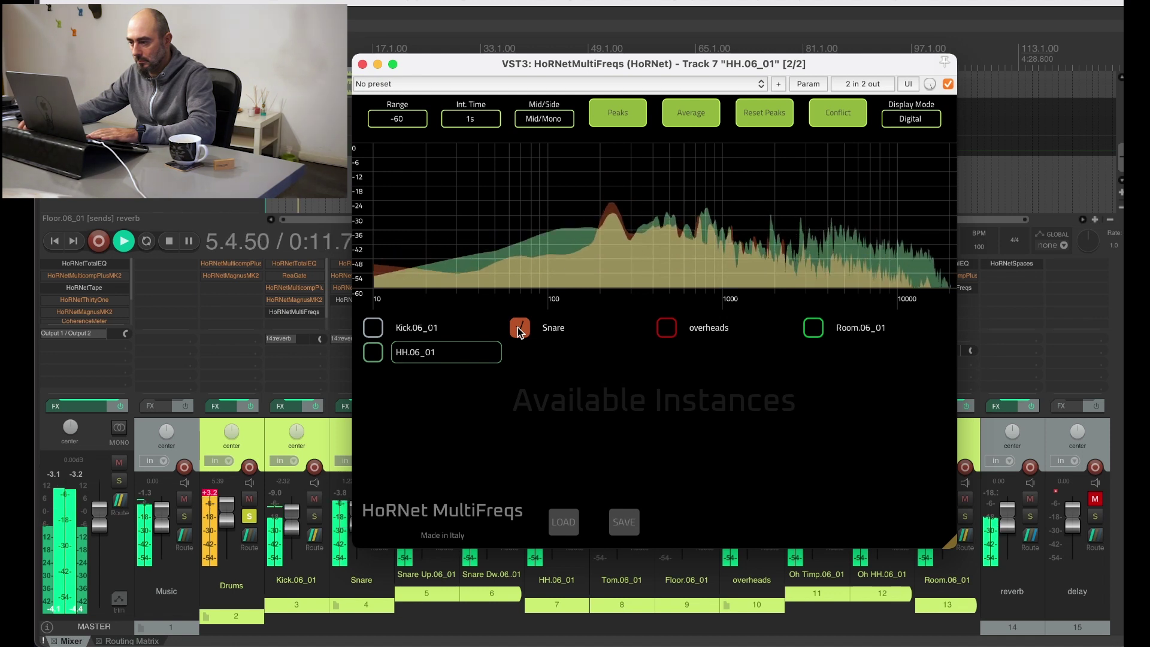
click(837, 120)
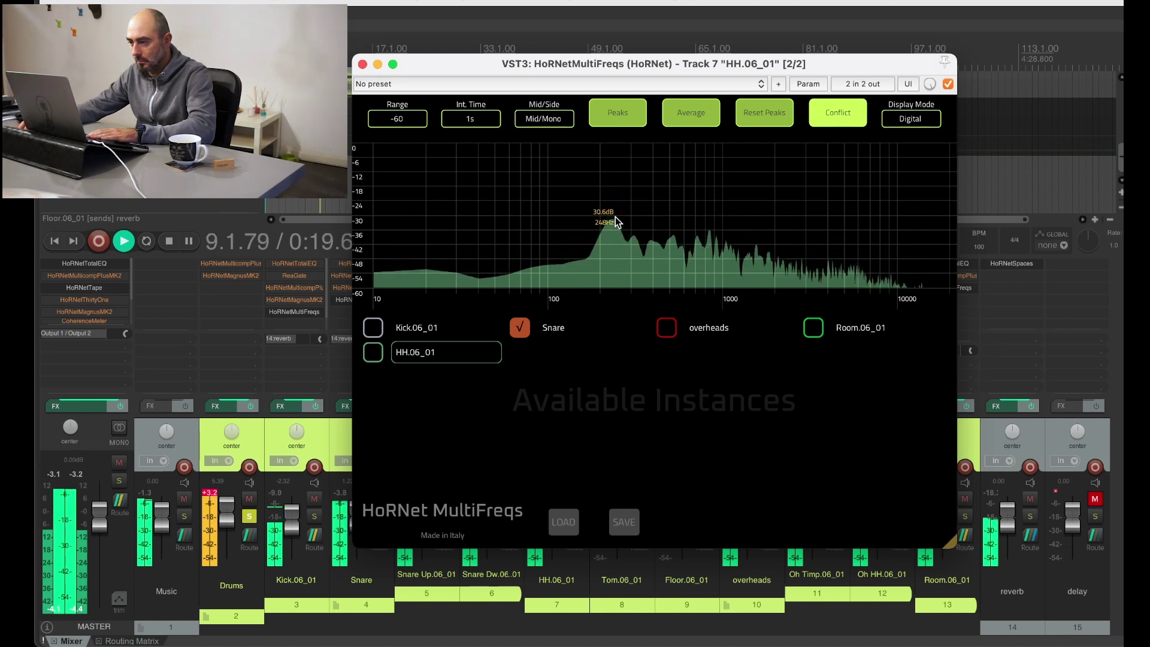
key(space)
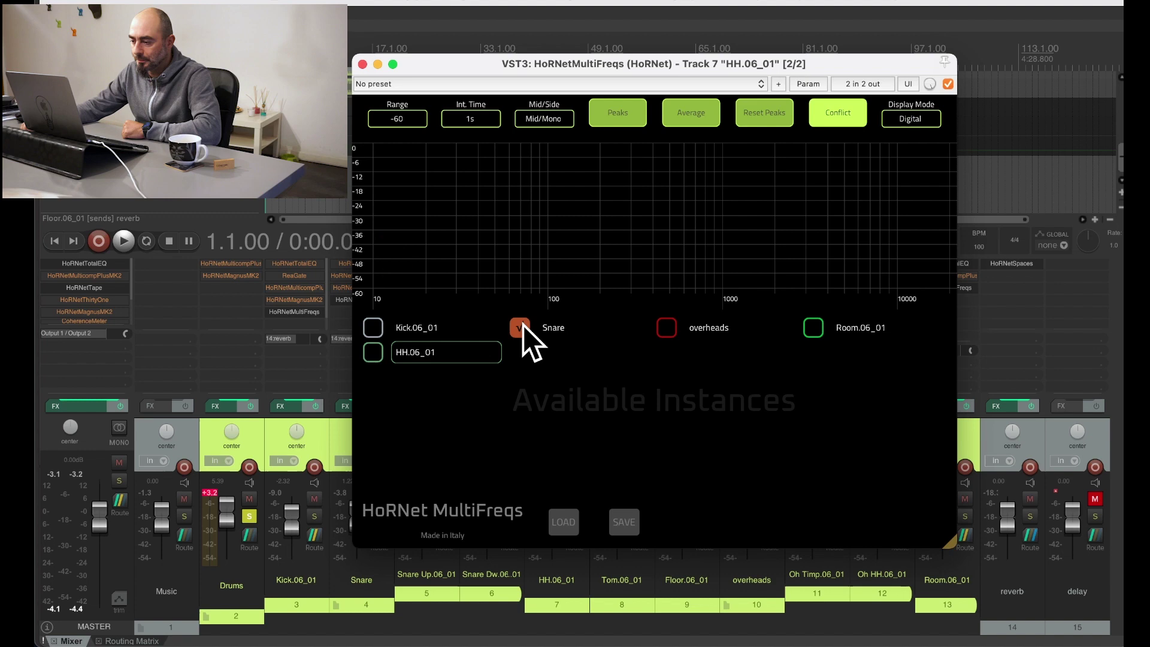
click(362, 64)
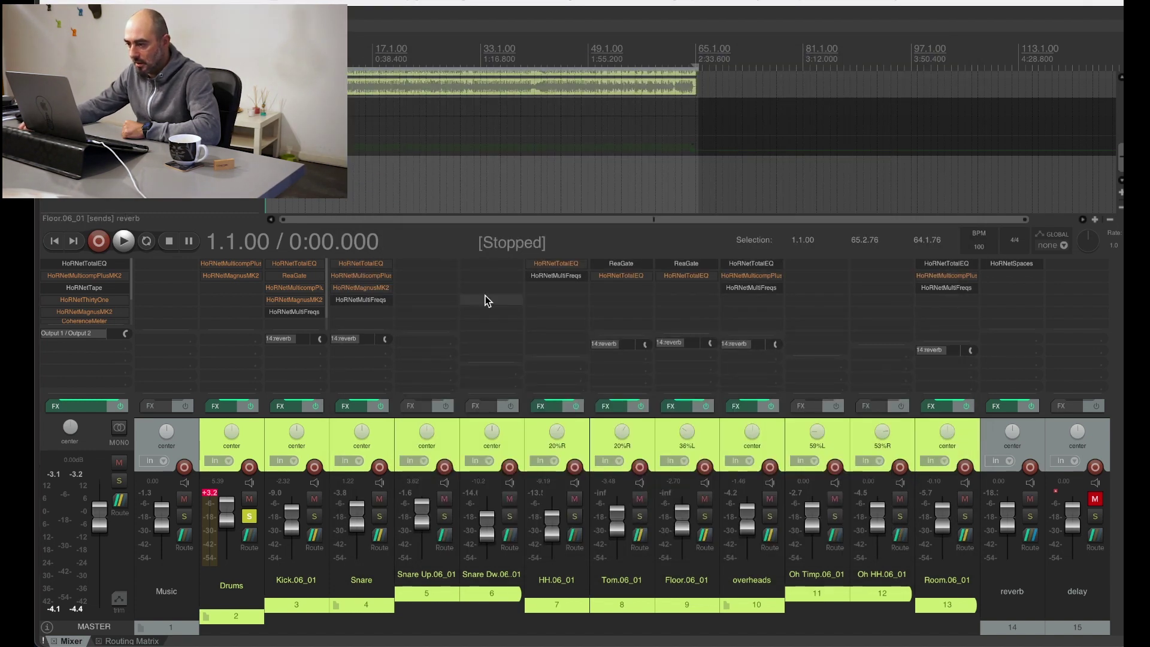
- Switch on the hi-hat's Total EQ and nudge its high-pass cutoff up to 196 Hz
click(544, 264)
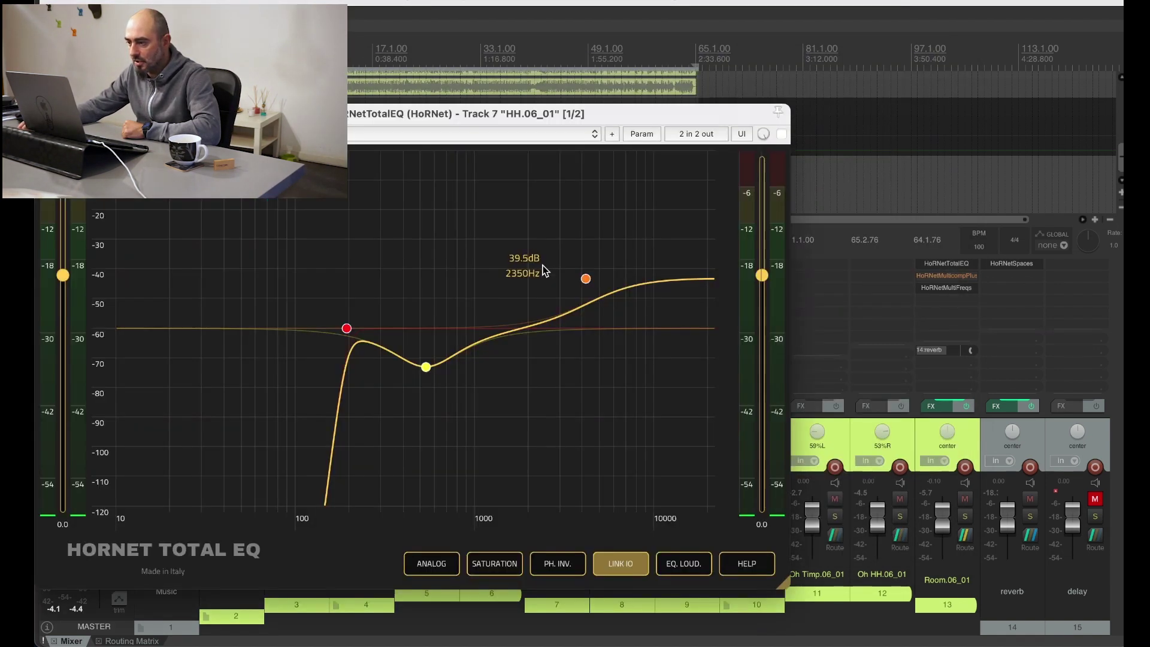
click(782, 135)
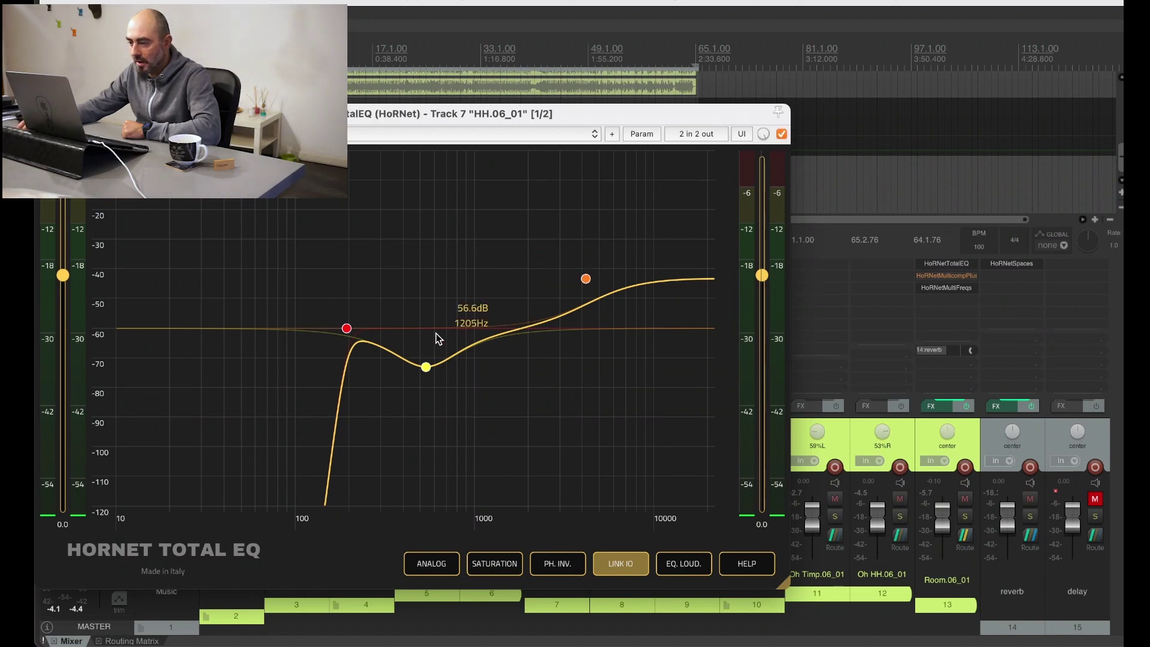
click(349, 329)
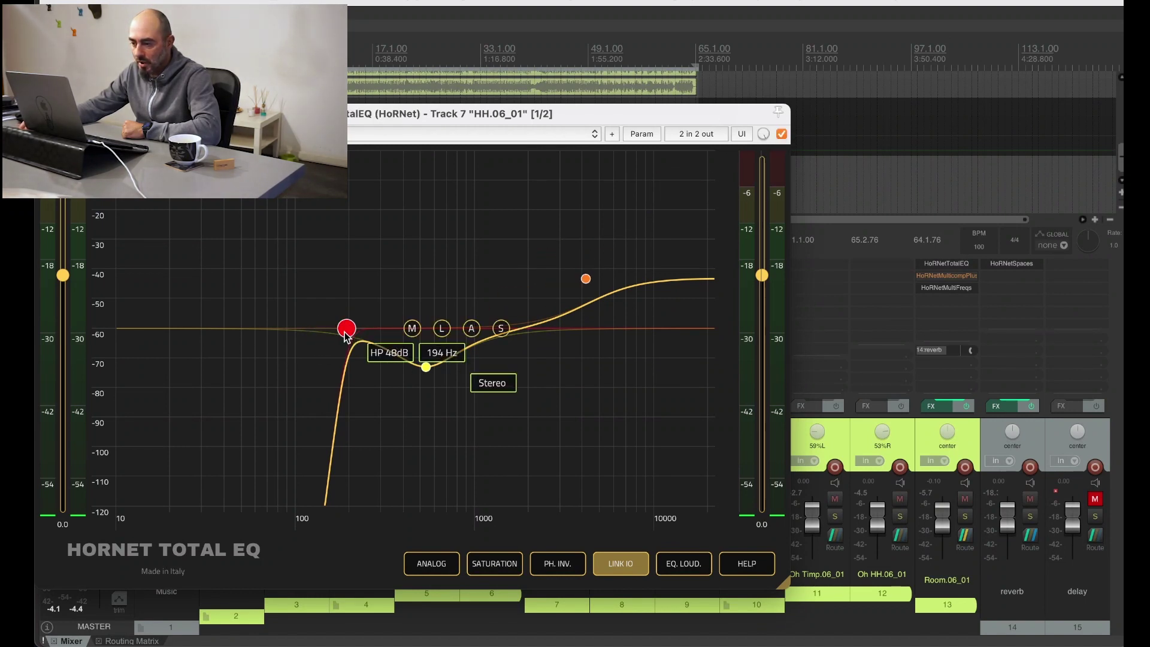
drag(345, 336, 350, 336)
- Lower the HH.06_01 high-shelf boost to about 4.4 dB and close the EQ
click(425, 368)
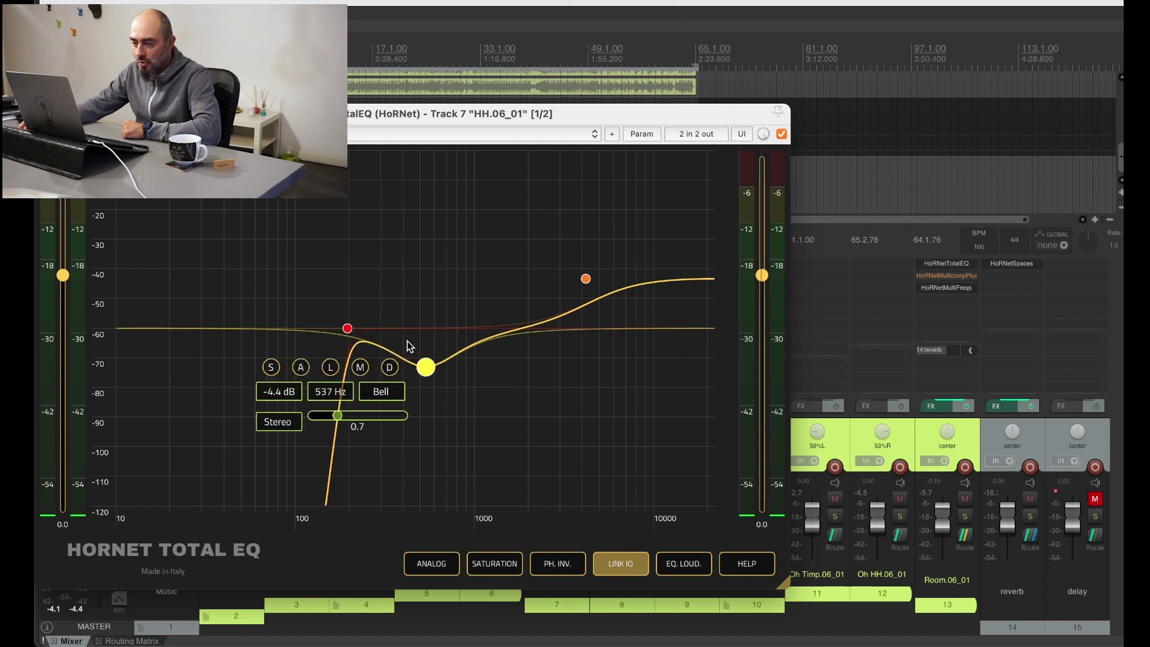
click(585, 280)
drag(586, 279, 587, 291)
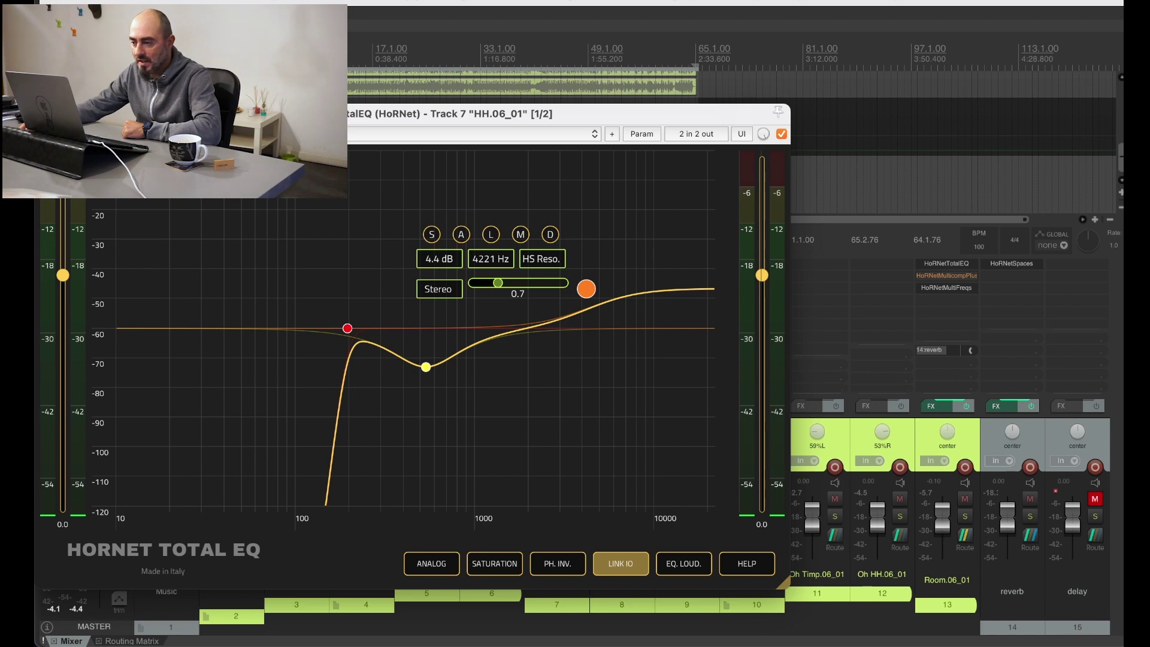
key(Escape)
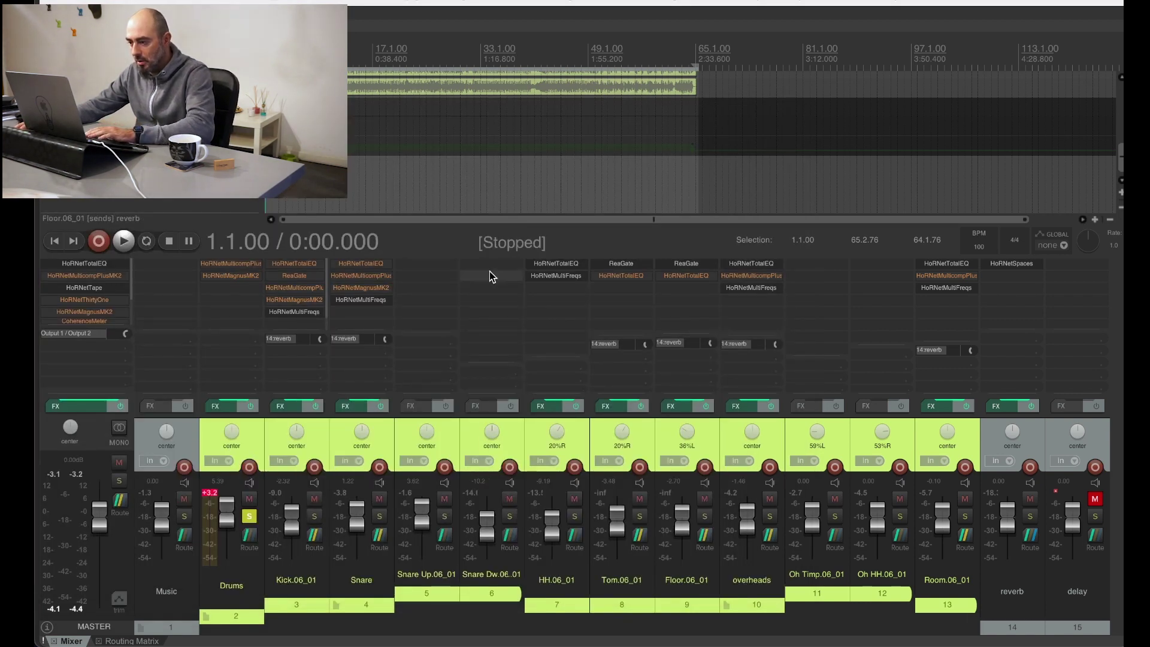
click(569, 266)
key(Escape)
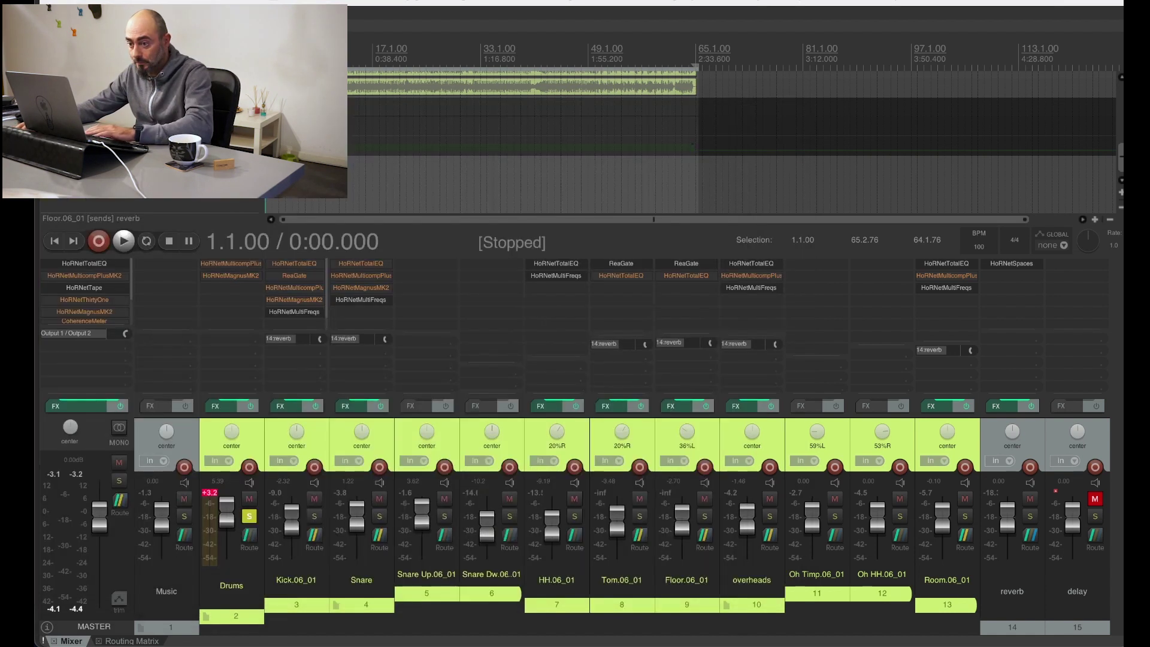
click(555, 276)
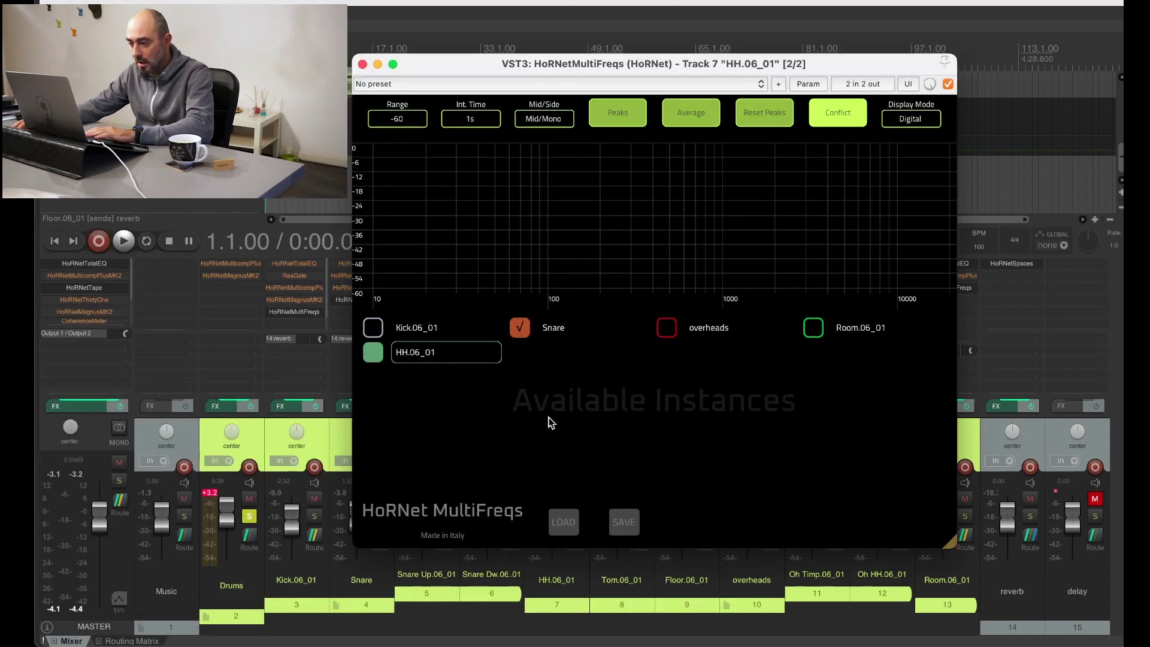
key(space)
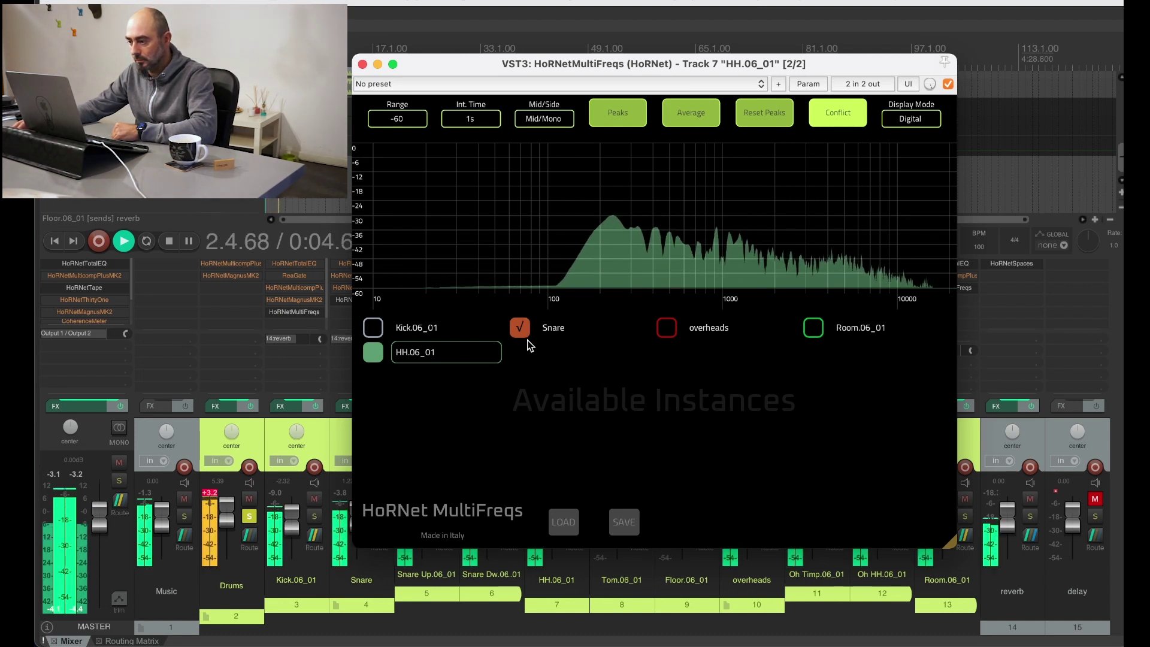
click(839, 121)
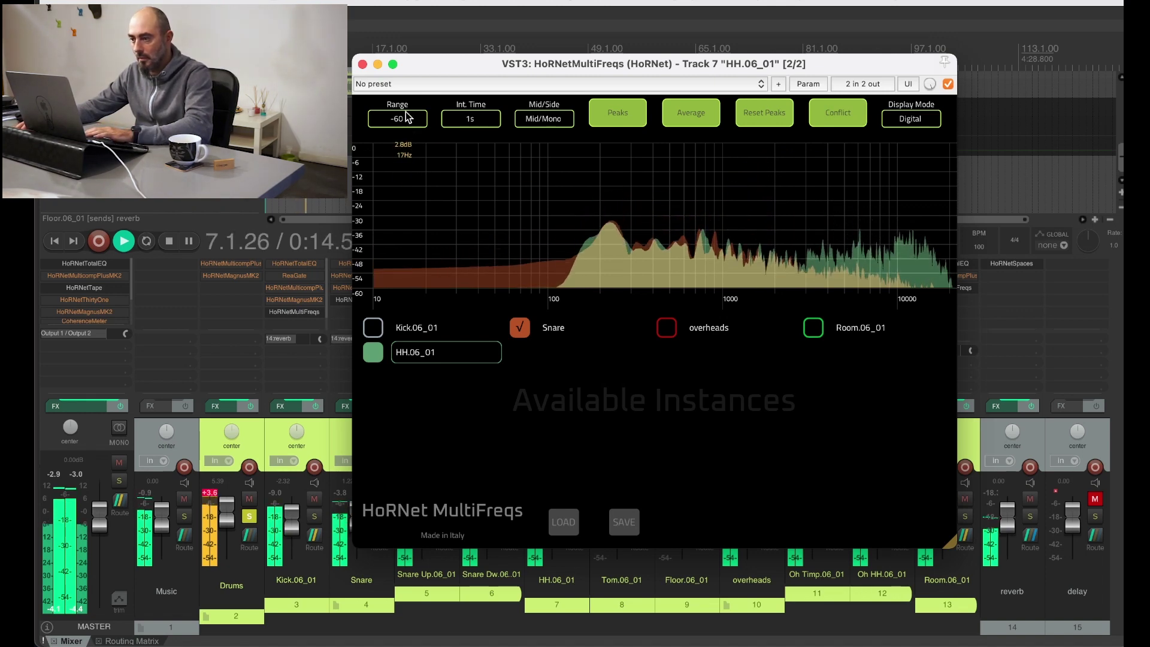
- Stop playback, close MultiFreqs, and move the hi-hat's 48 dB high-pass from 194 Hz to 256 Hz
key(space)
click(362, 64)
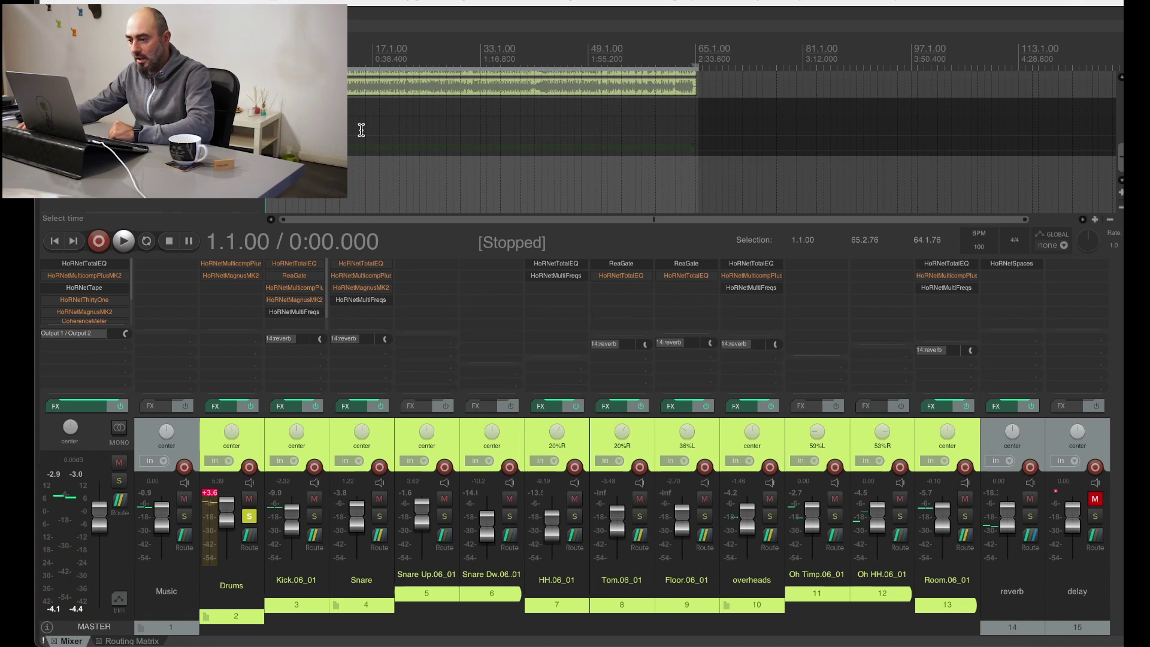
click(552, 264)
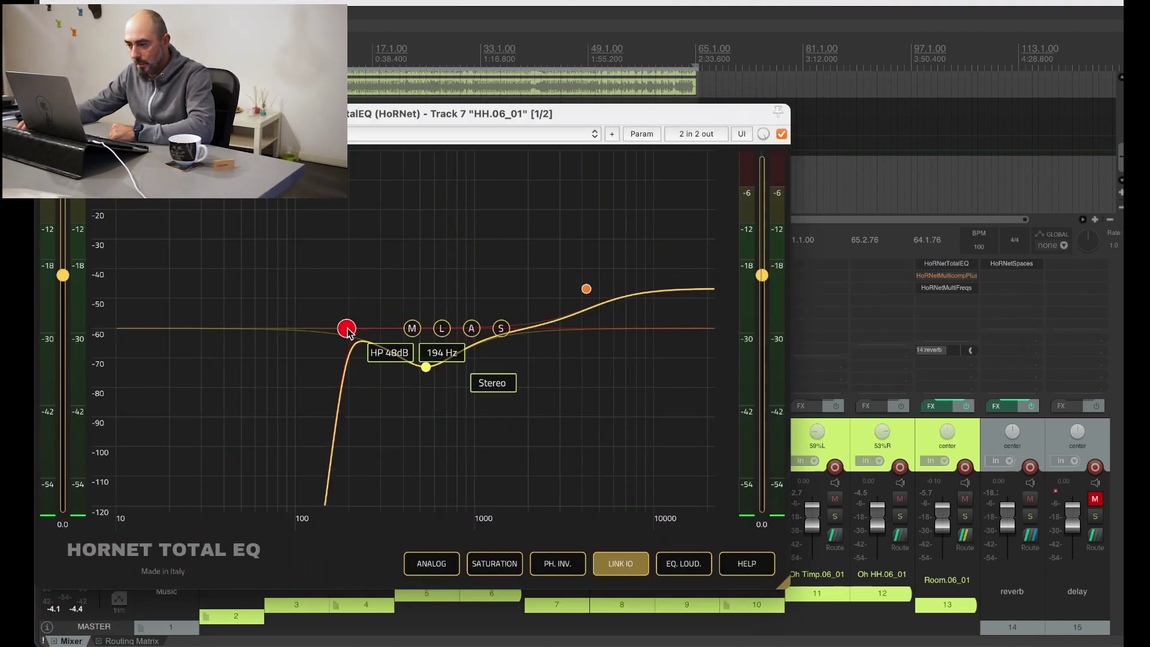
drag(348, 333, 370, 335)
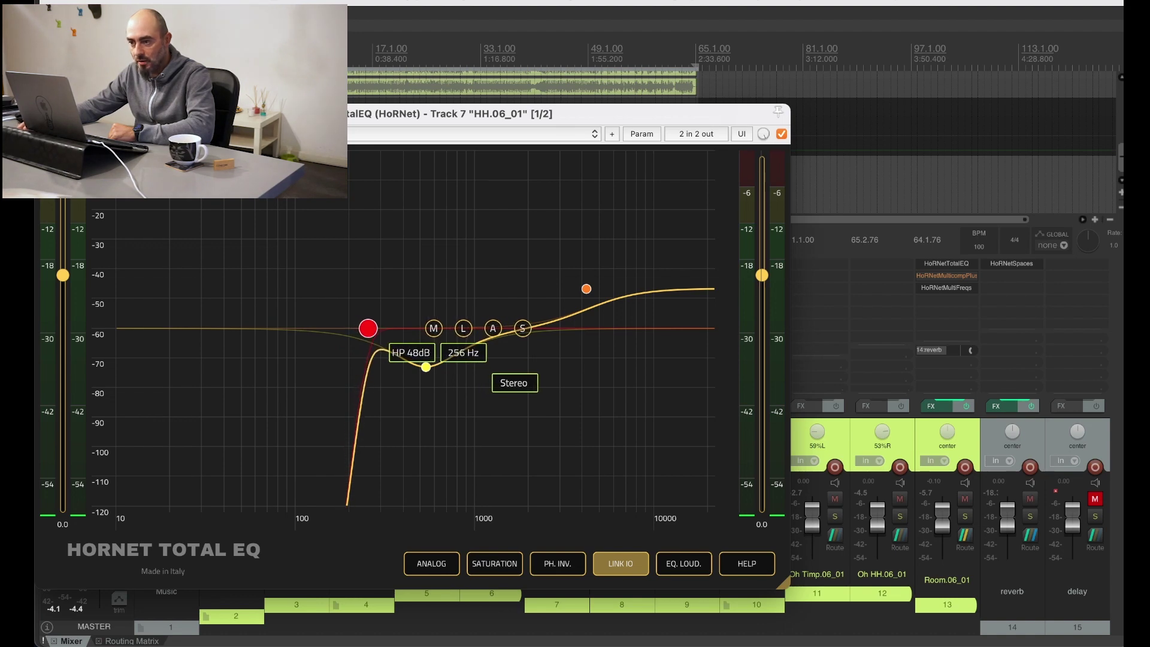
key(Escape)
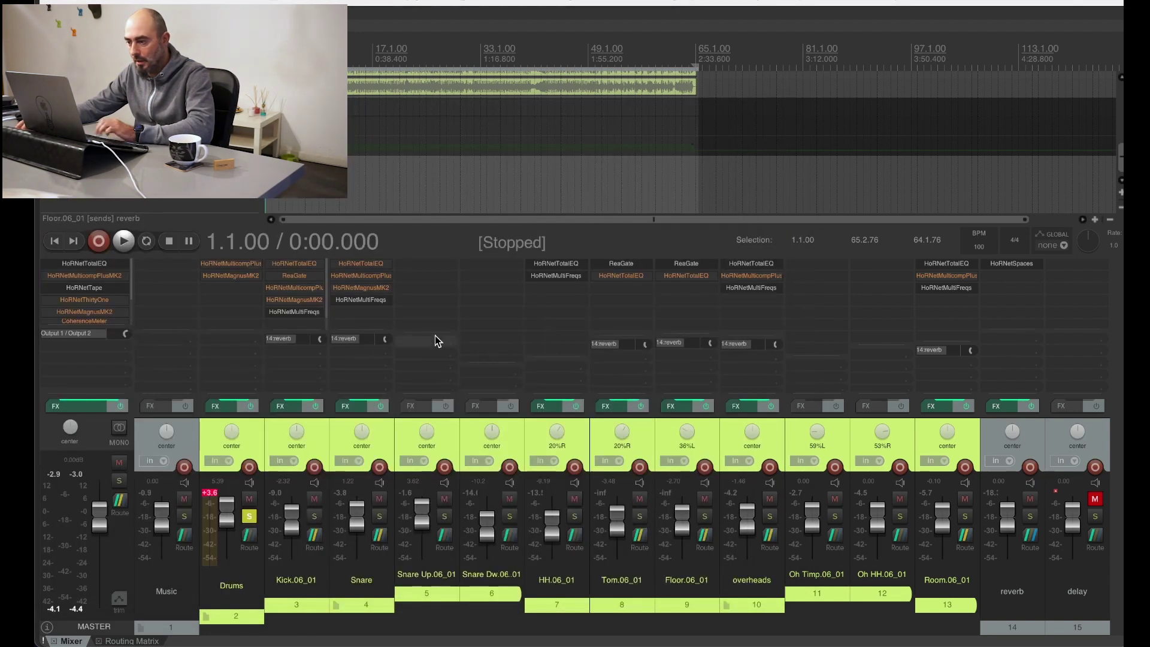
click(556, 276)
key(space)
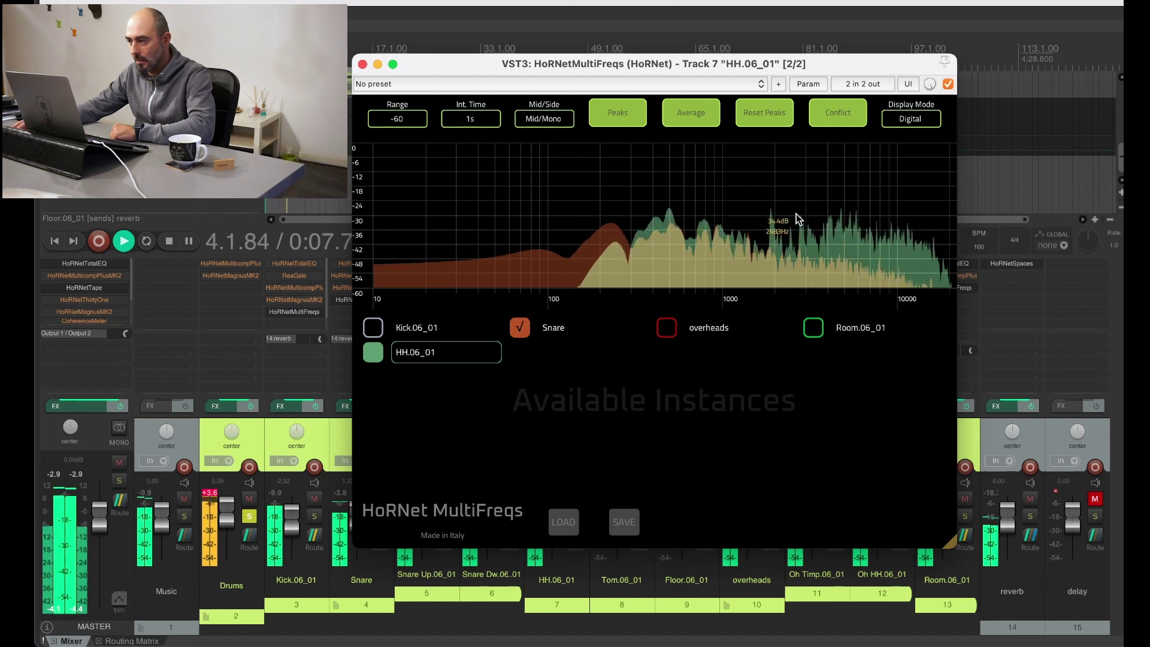
click(831, 118)
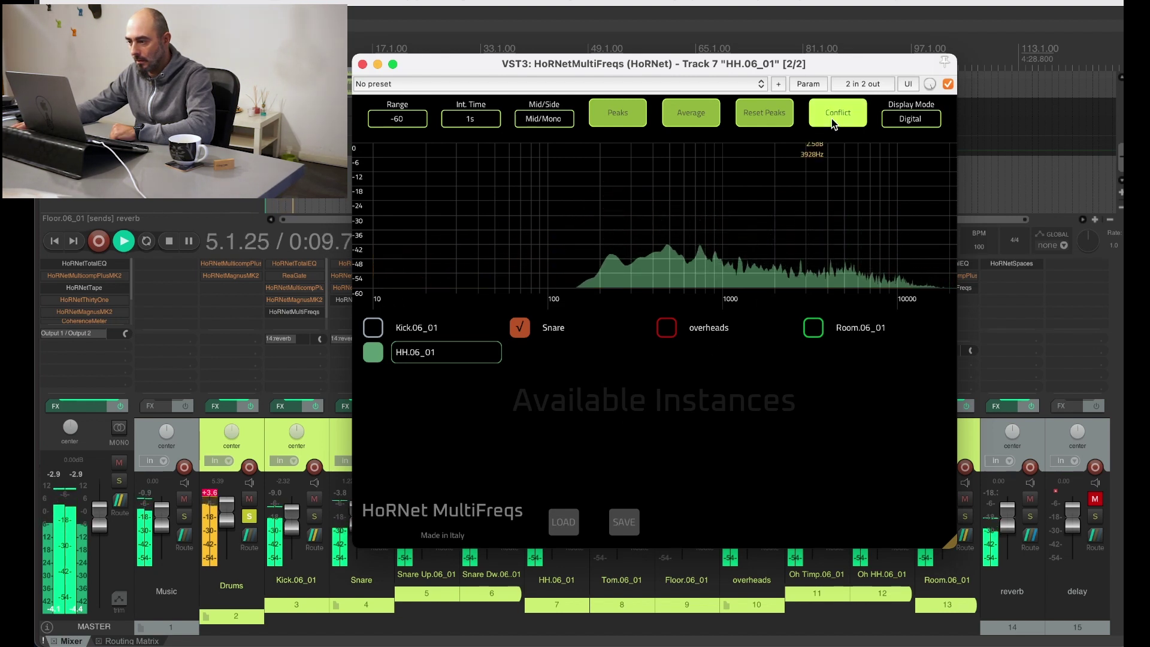
click(831, 117)
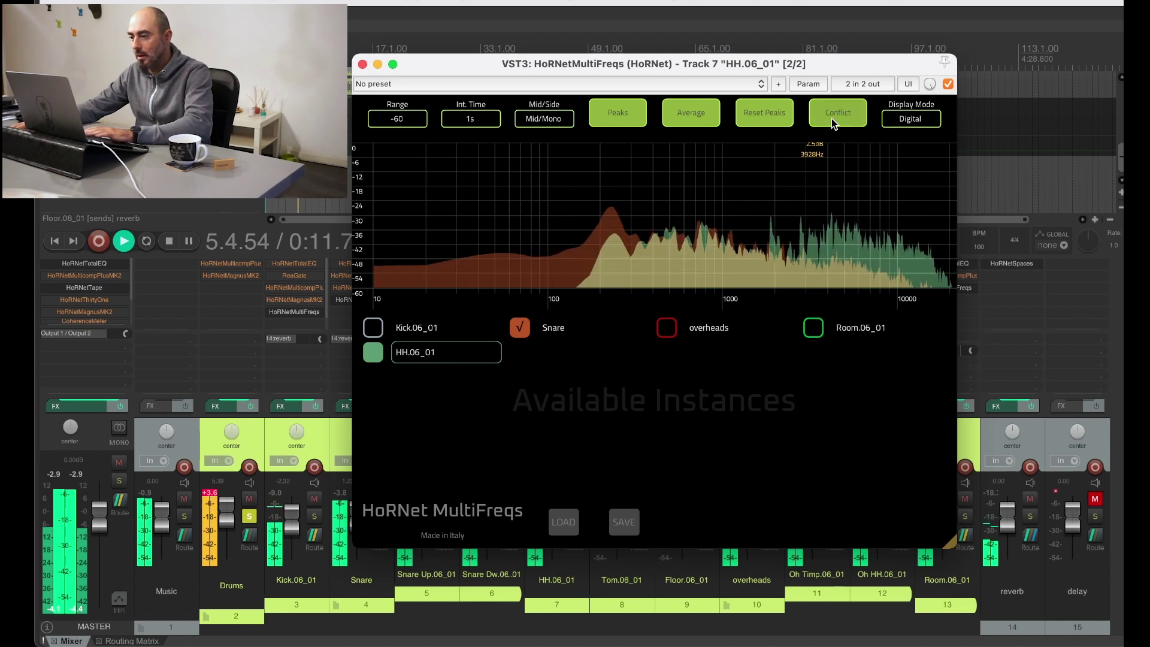
key(space)
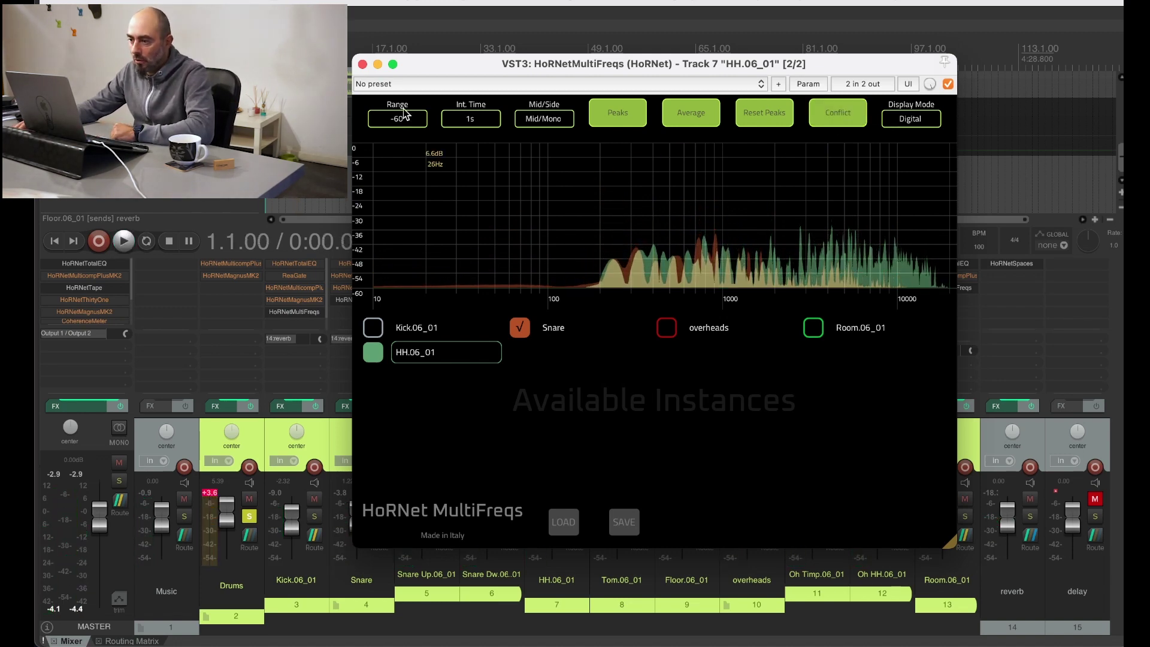
click(362, 65)
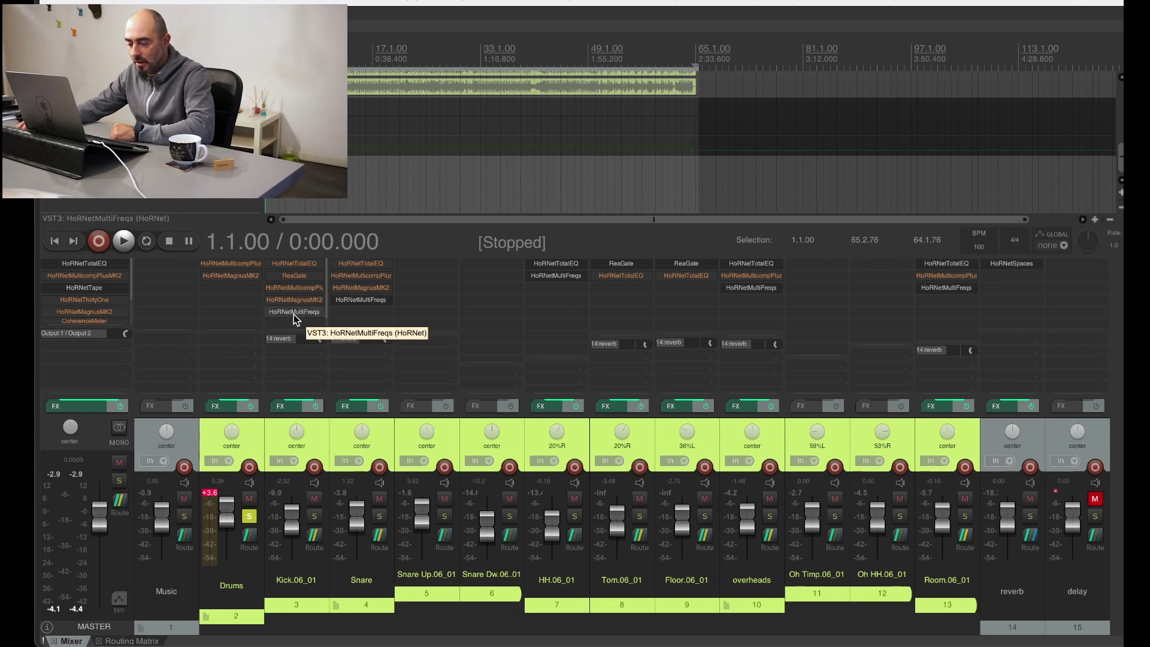
- Take Kick.06_01's Total EQ out of bypass, raise the 54 Hz bell to about 6 dB, and play
double_click(301, 267)
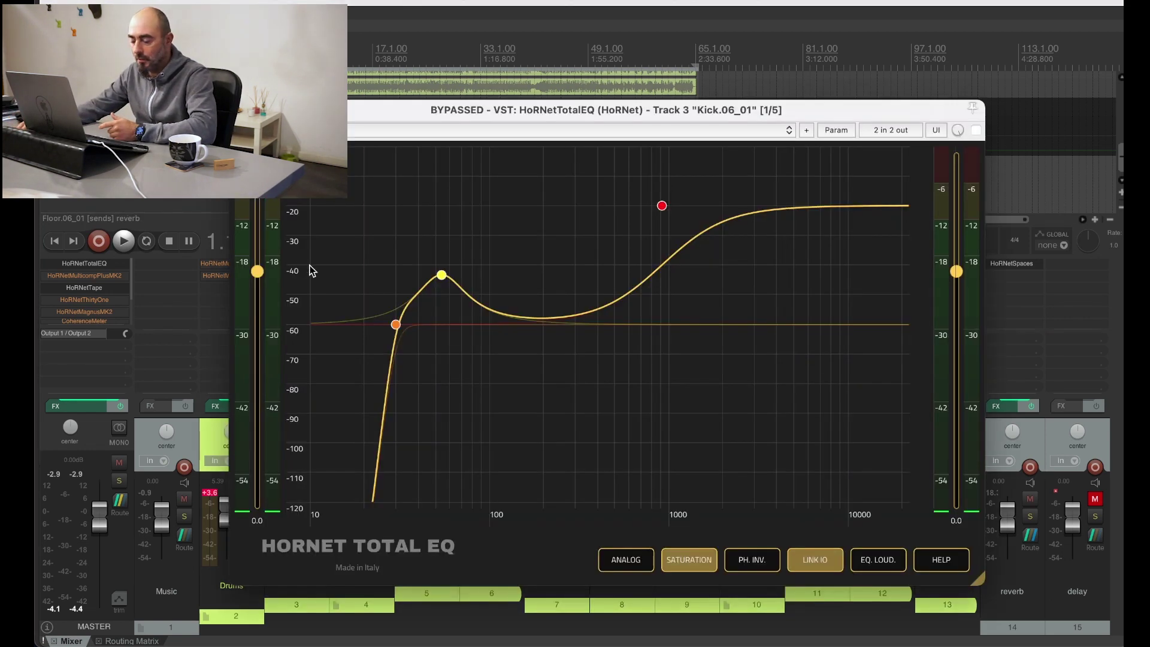
click(975, 130)
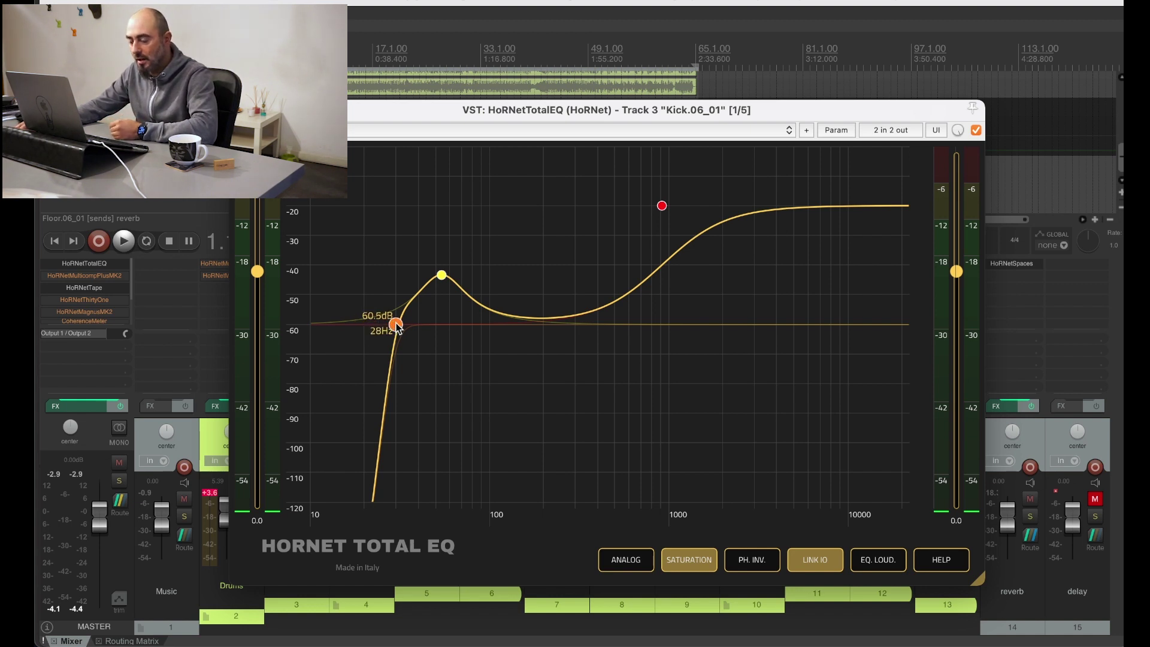
click(441, 276)
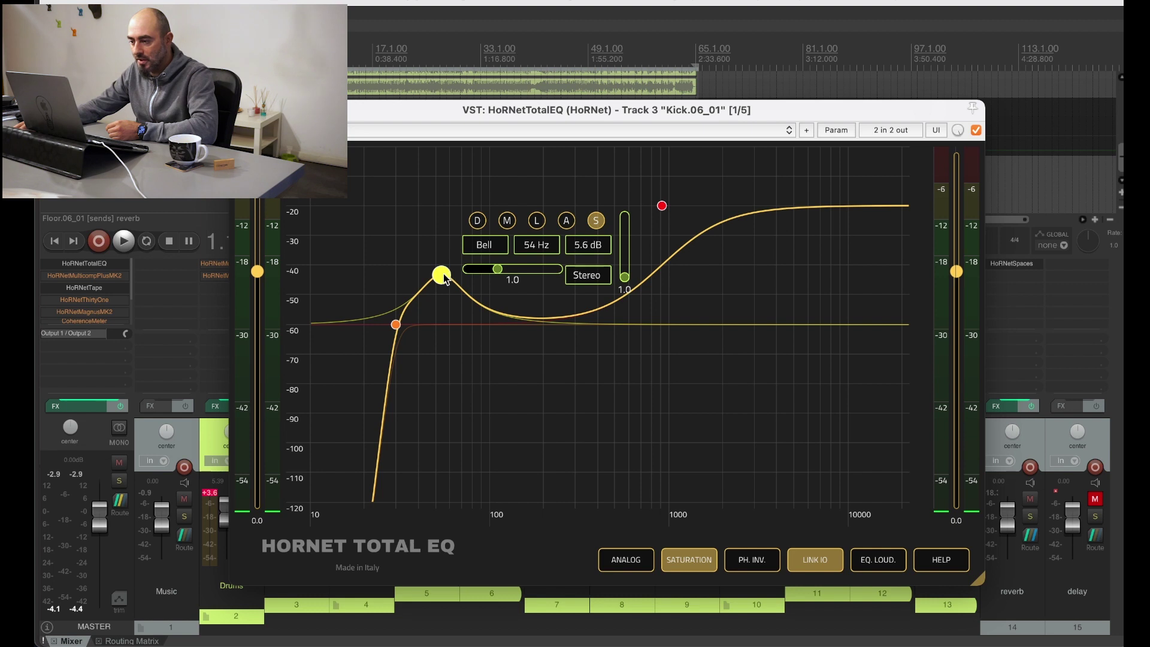
drag(445, 281, 442, 274)
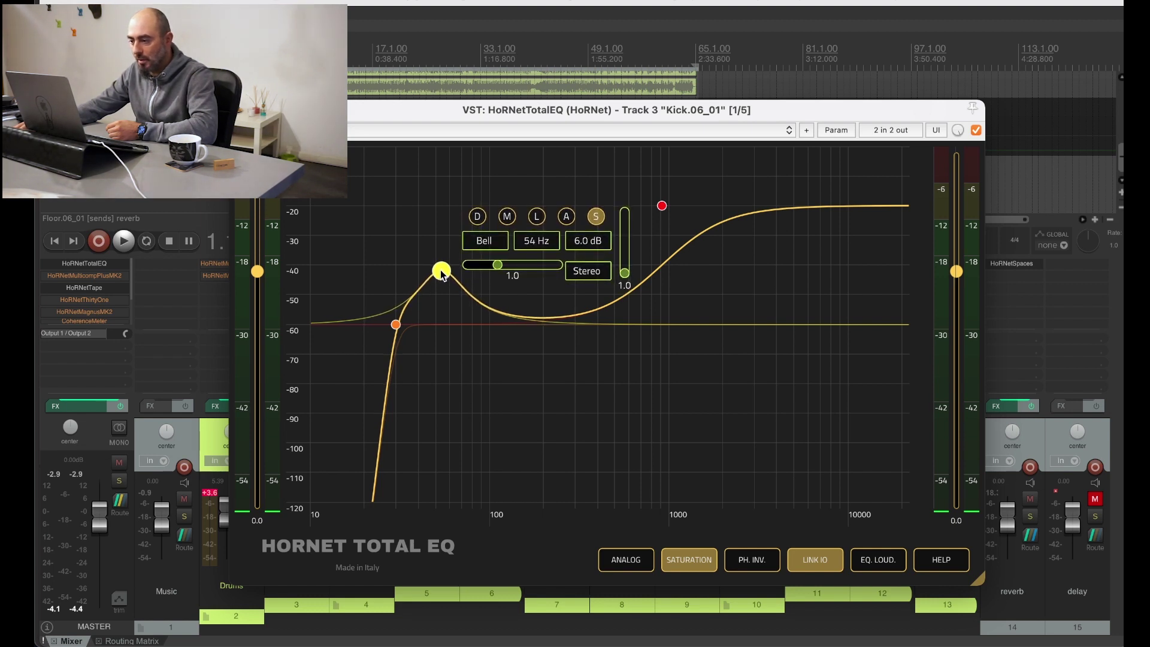
click(664, 207)
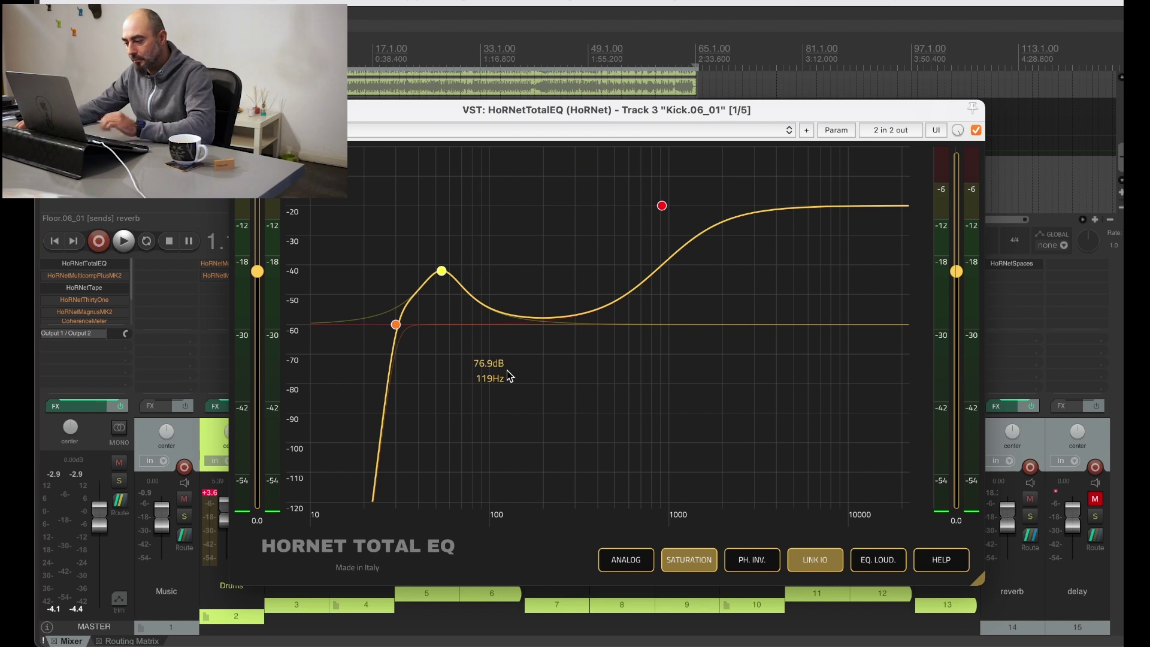
key(space)
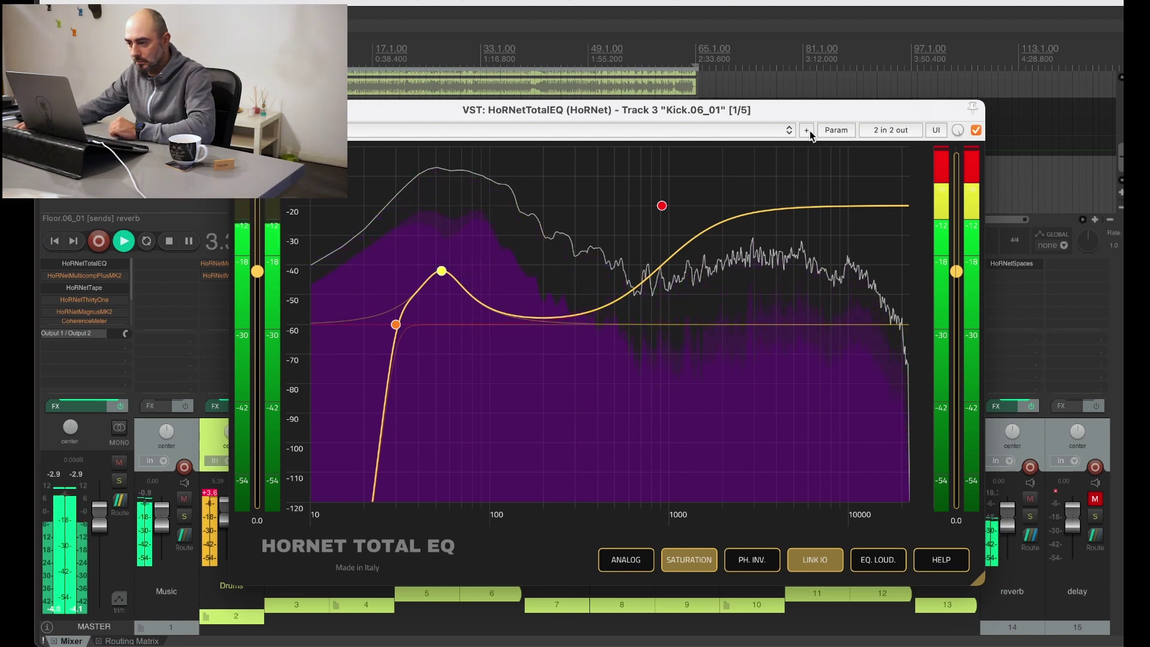
- Open Kick.06_01's MultiFreqs and play a pass with Conflict view on against the Snare
key(Escape)
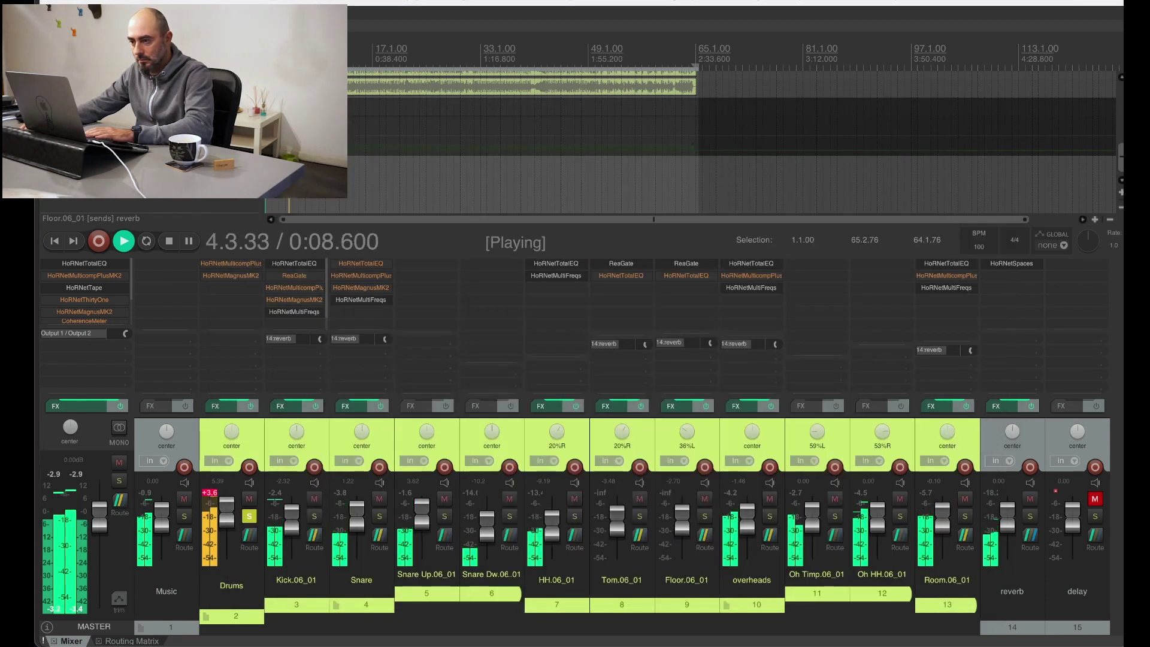
click(302, 314)
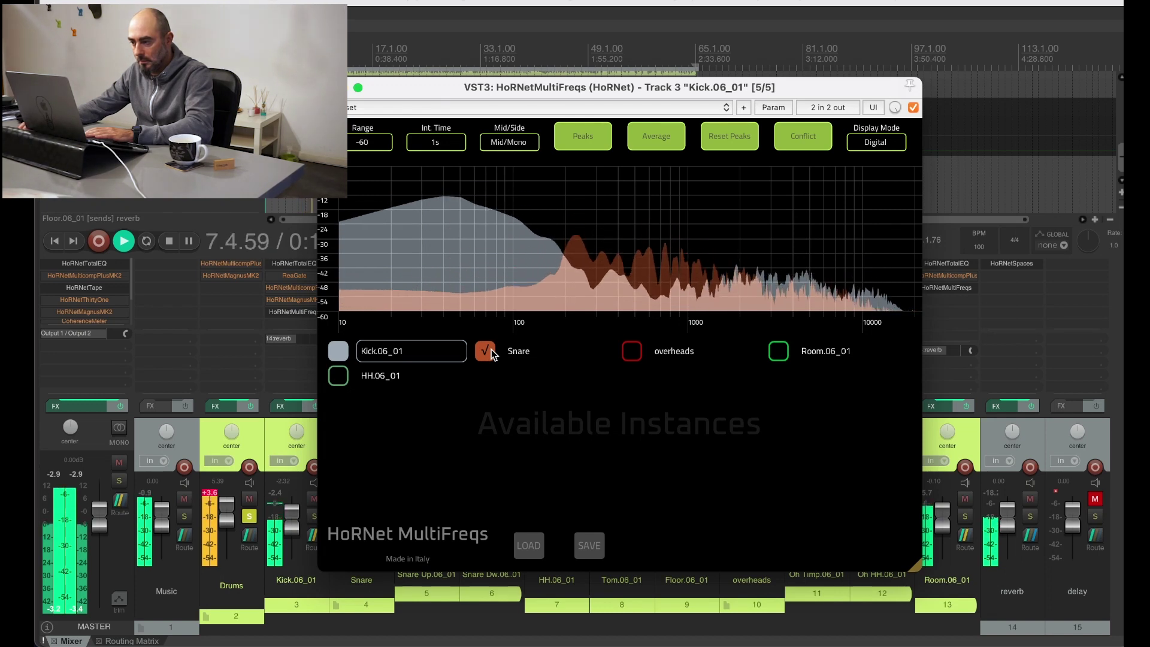
key(space)
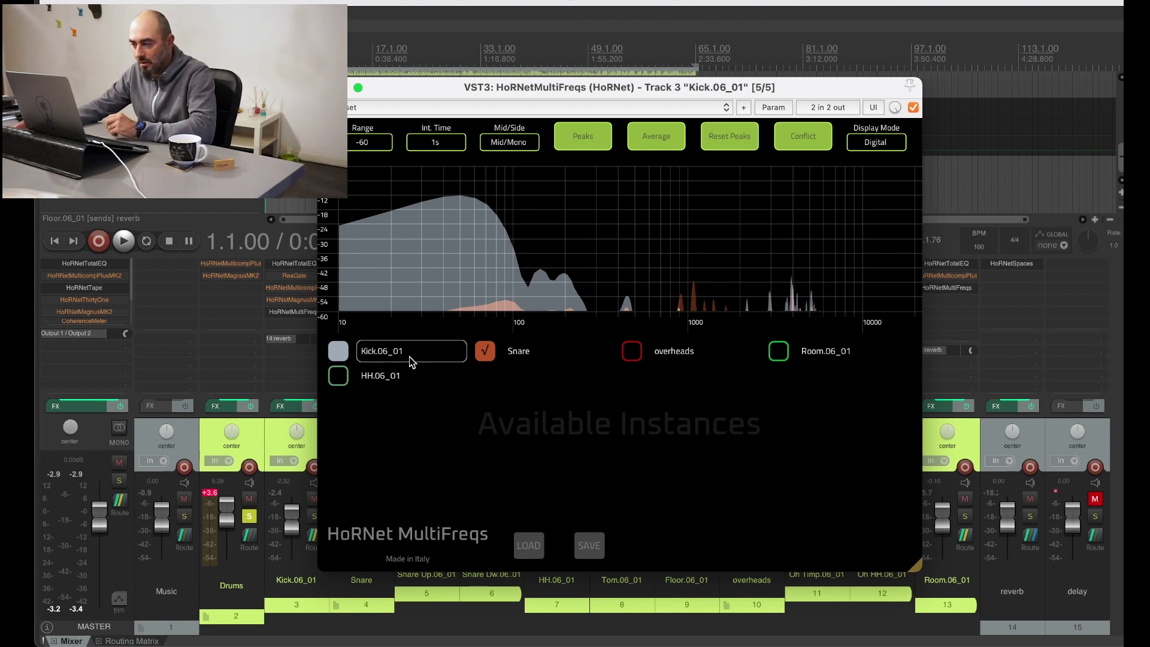
click(787, 129)
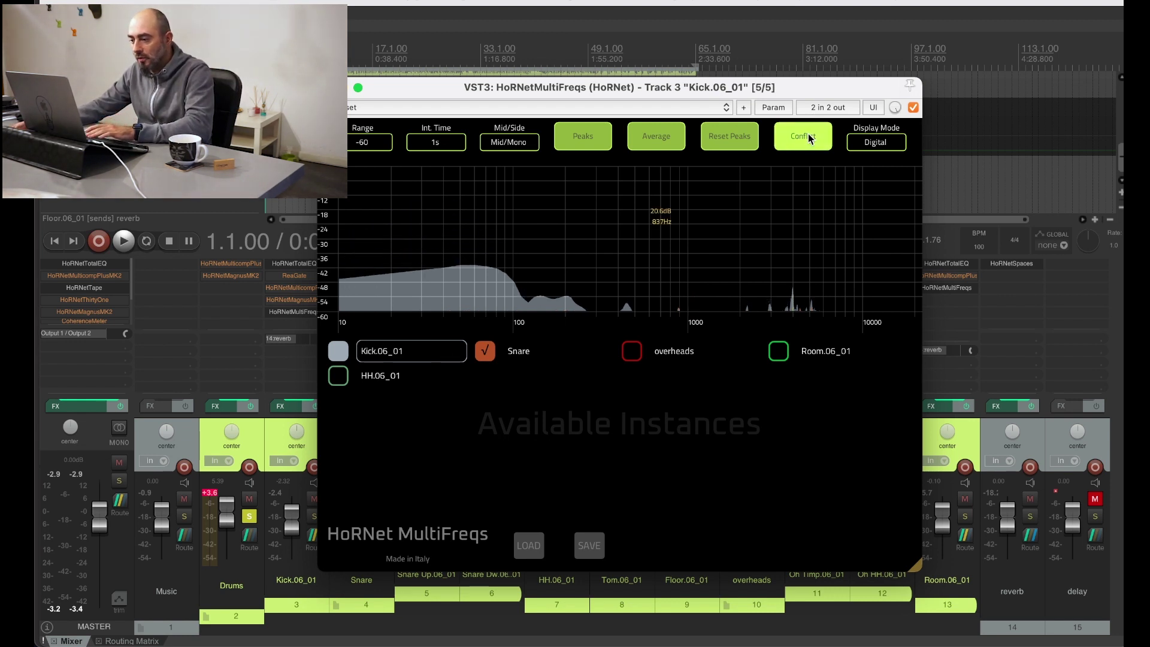
key(space)
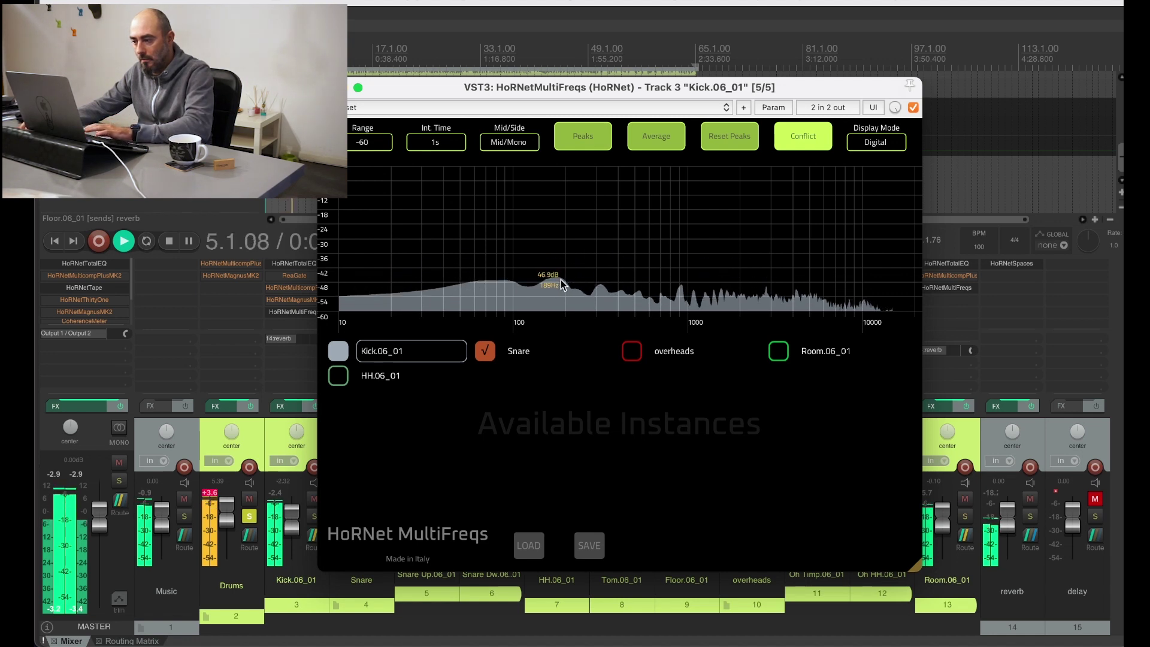
key(space)
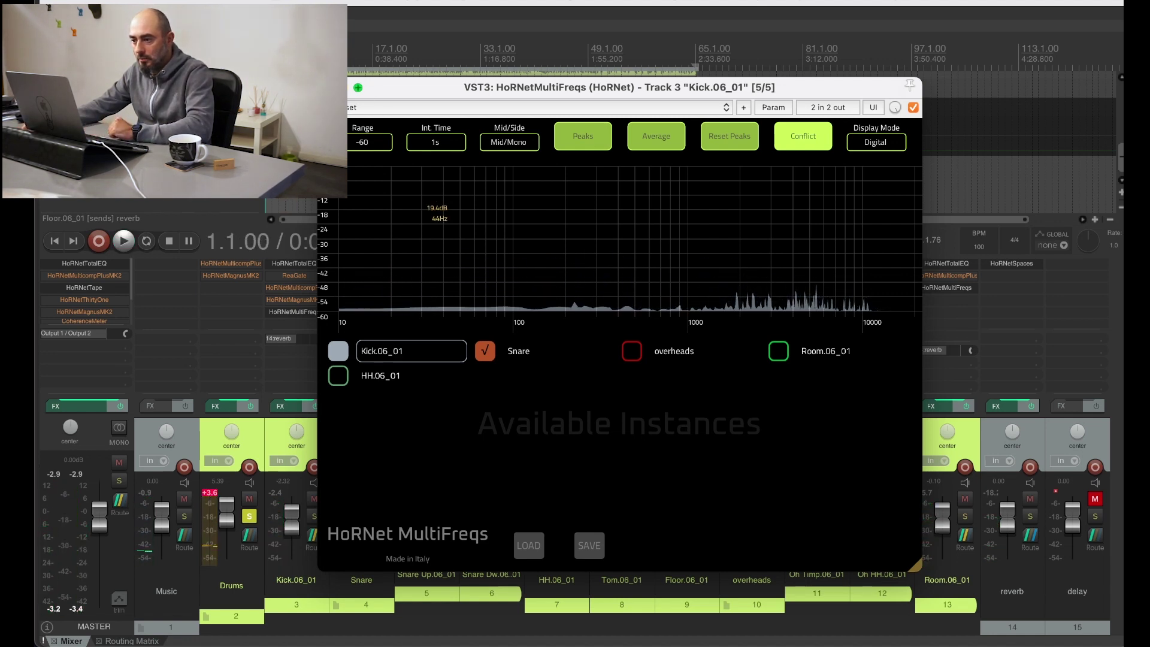
- Open the Snare's Total EQ, toggle its bypass, and nudge the high-pass cutoff to 72 Hz
key(Escape)
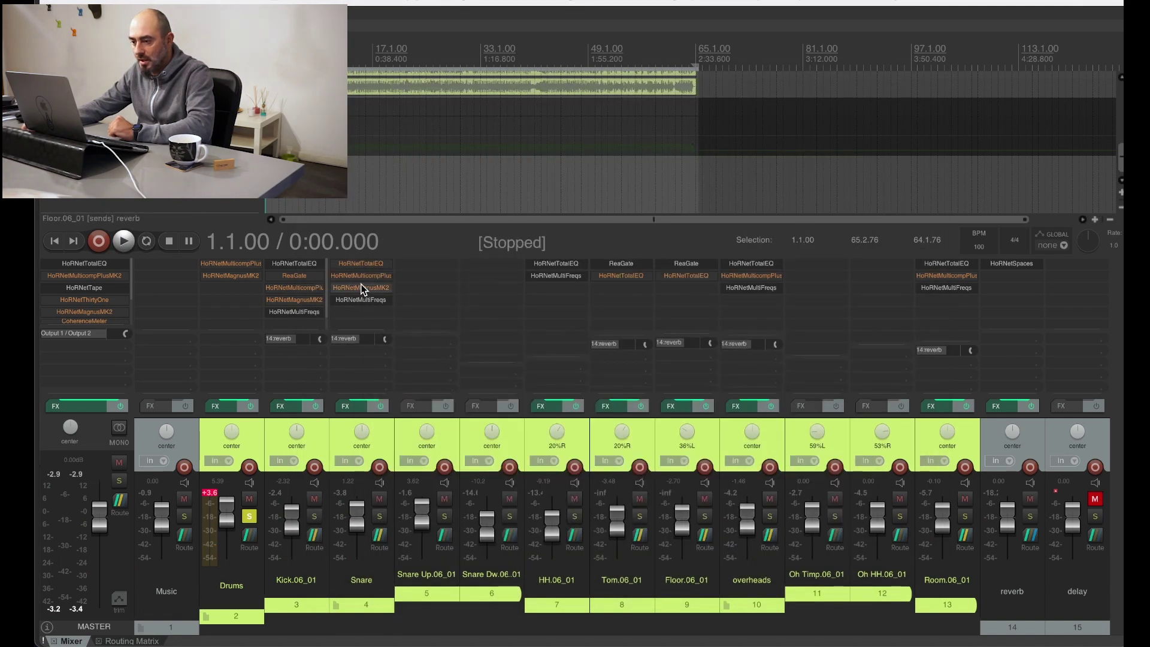
click(362, 265)
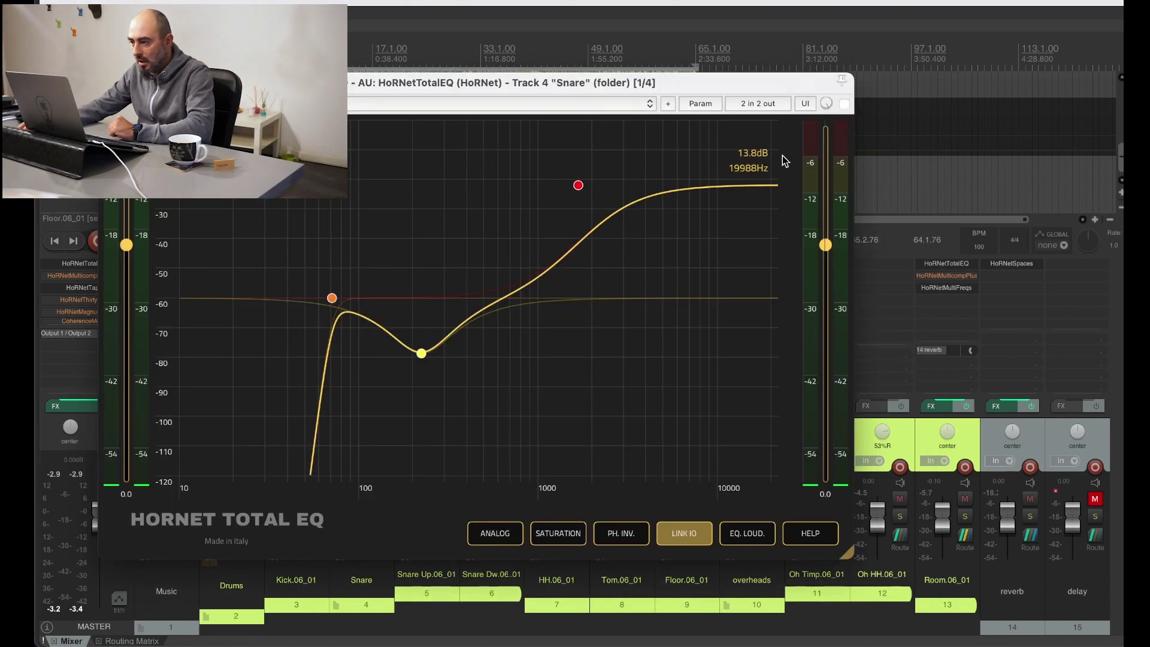
click(844, 105)
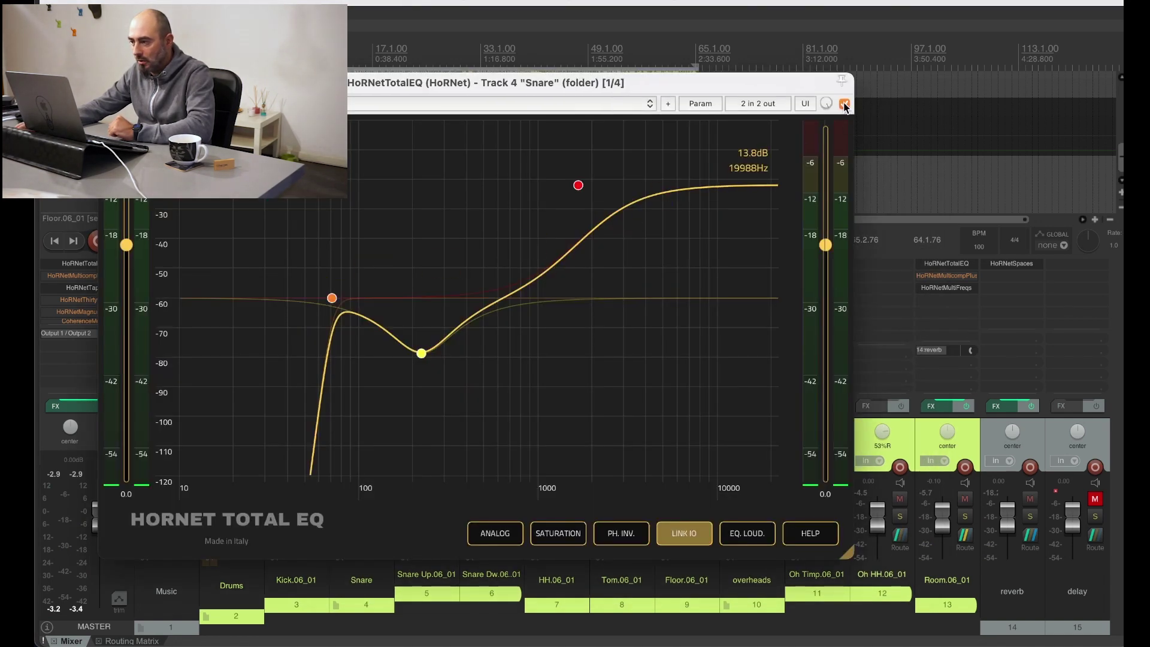
click(331, 300)
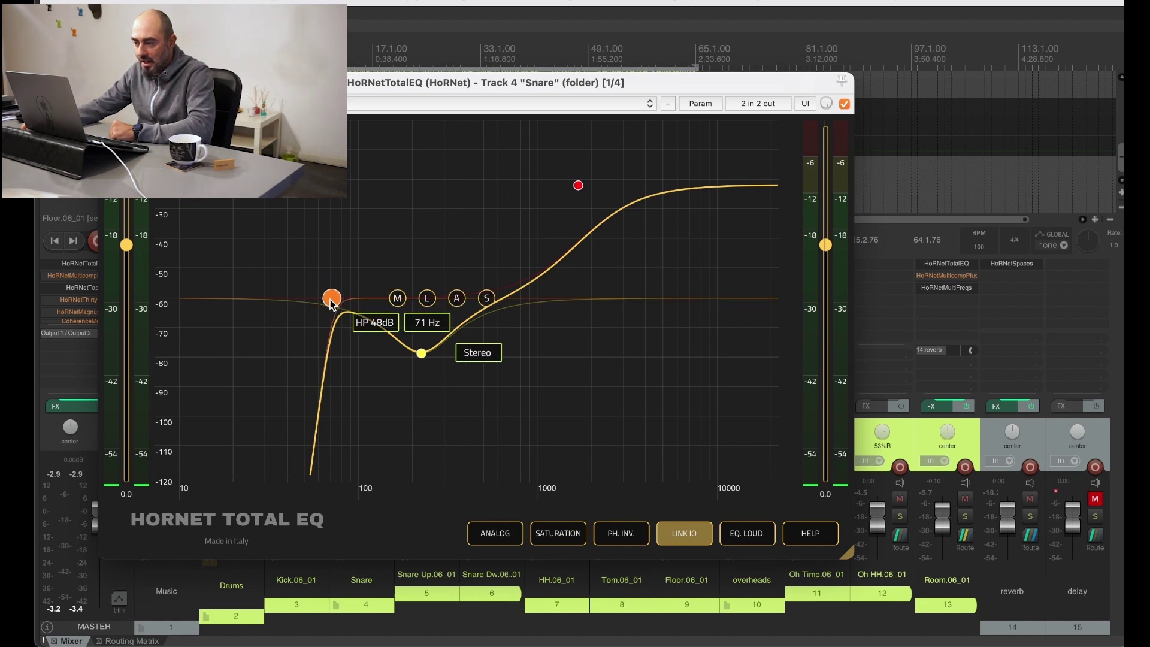
drag(330, 301, 334, 303)
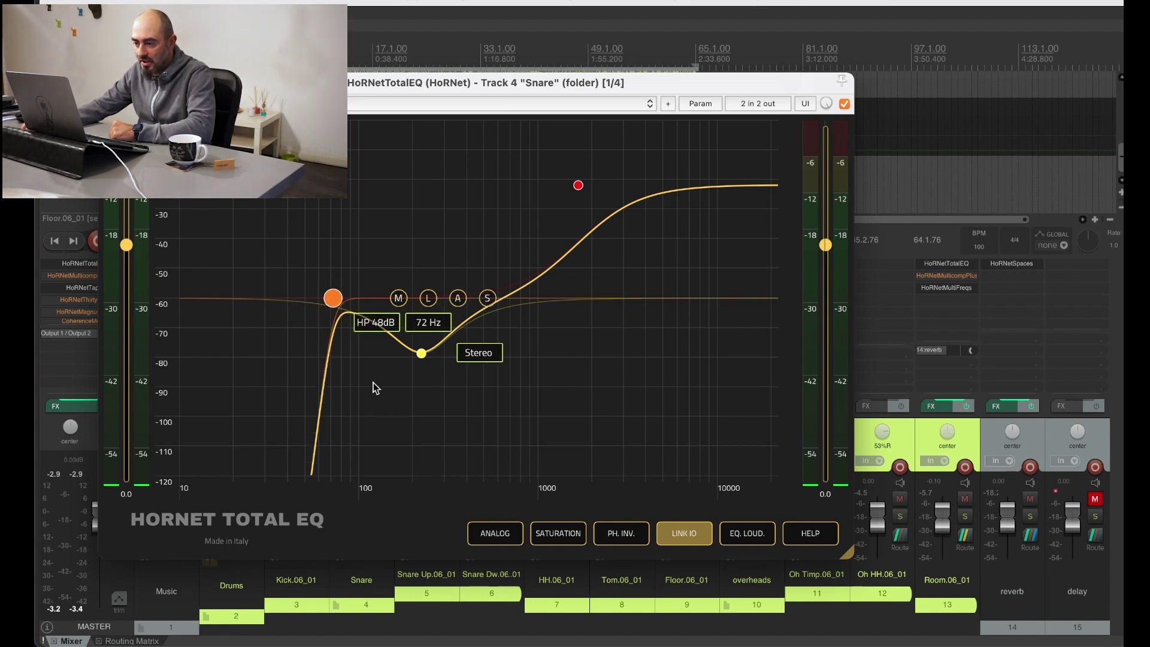
- Set the snare bell cut to 224 Hz, -5.3 dB and lower the high shelf to about 11 dB
click(420, 352)
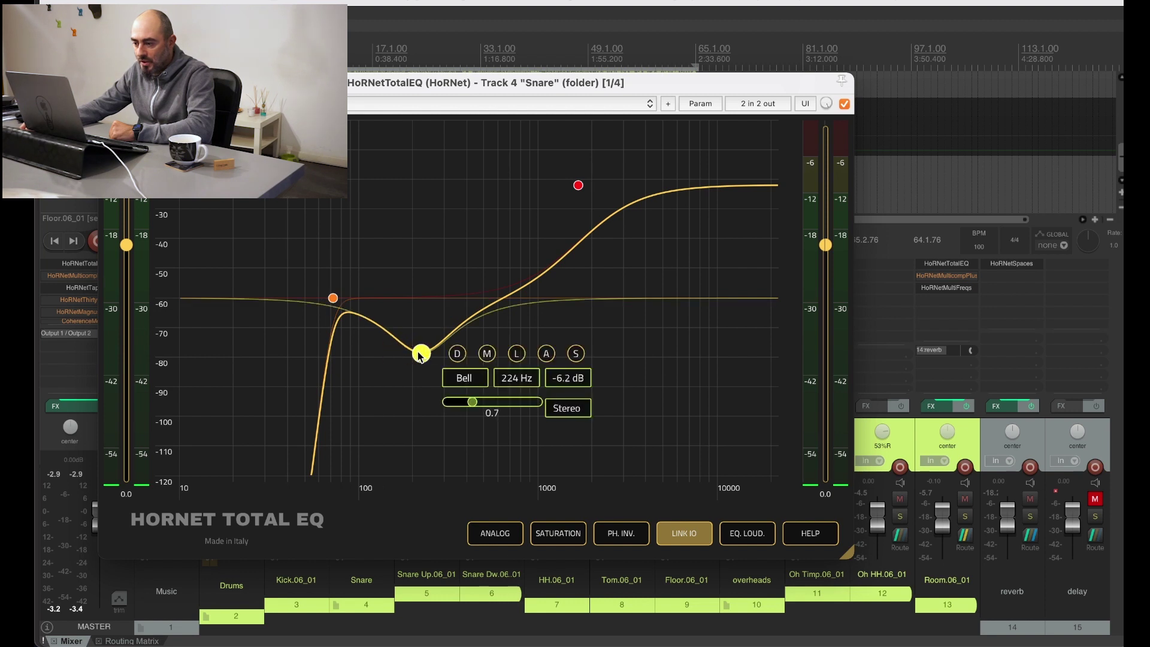
drag(419, 354, 421, 353)
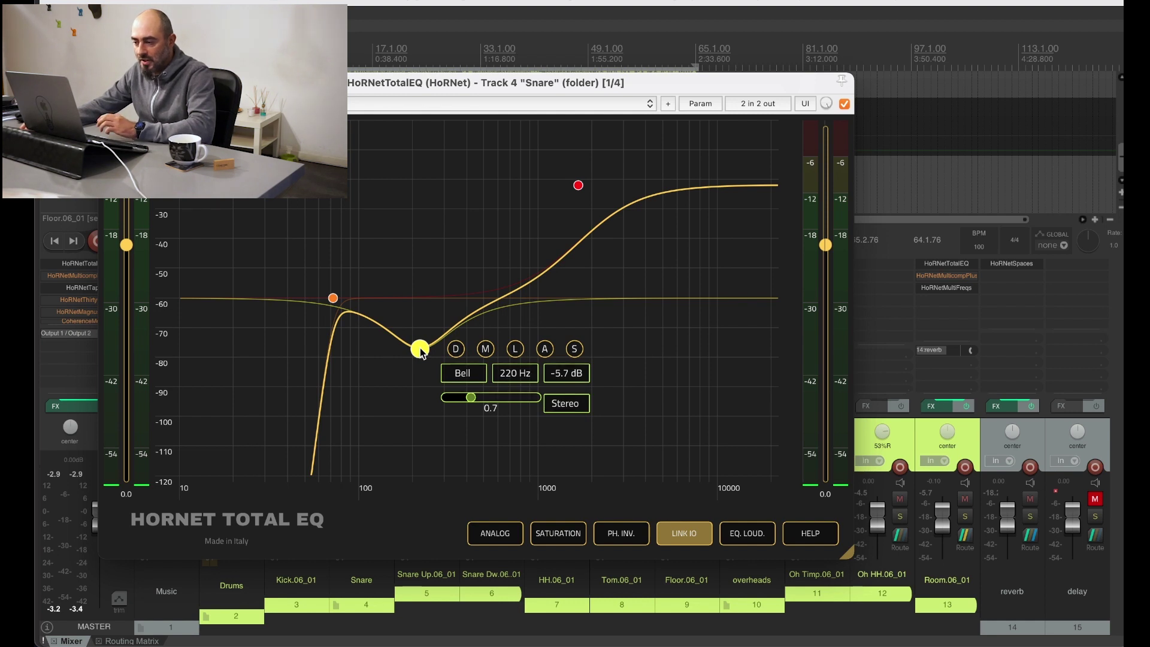
drag(422, 353, 422, 349)
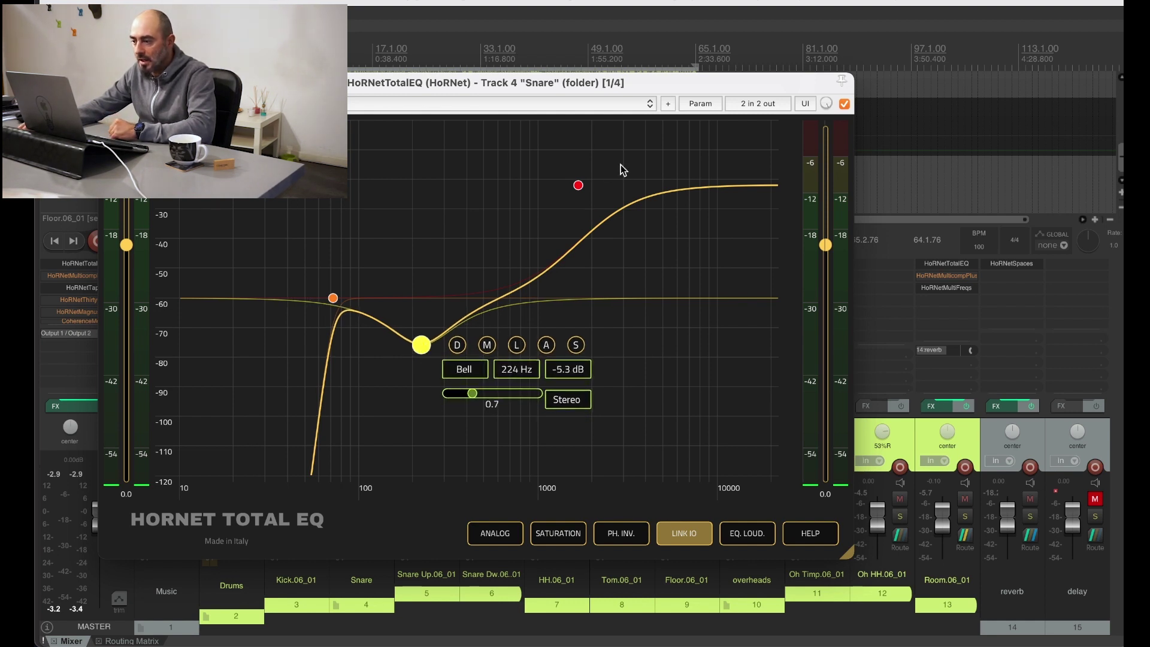
drag(576, 189, 605, 203)
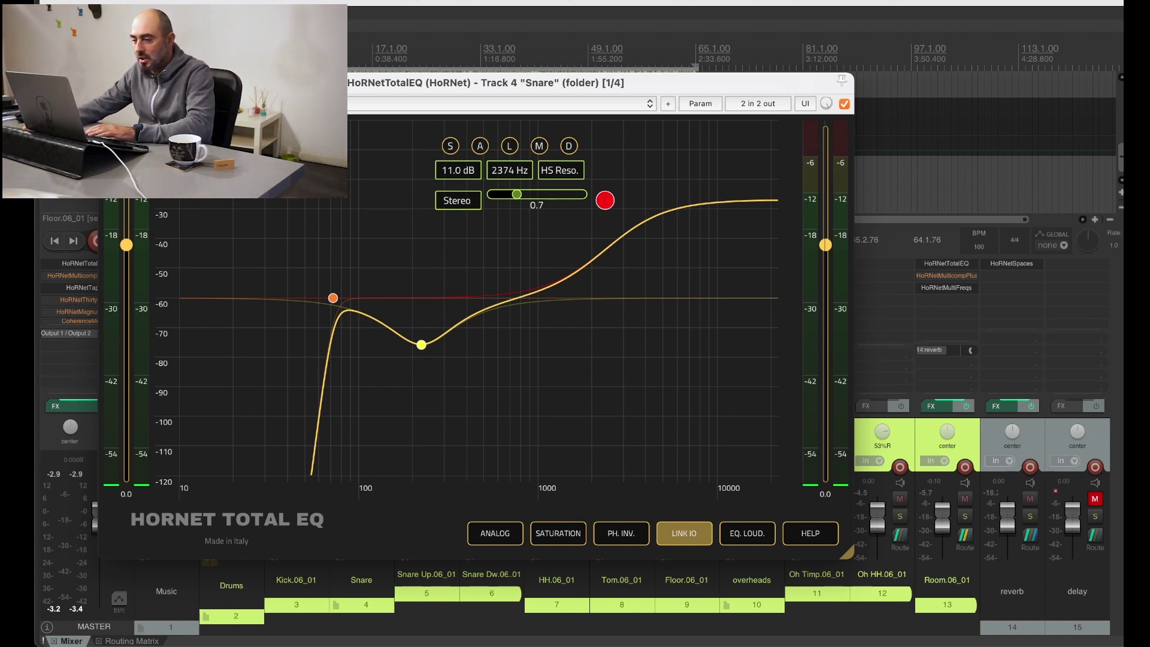
key(Escape)
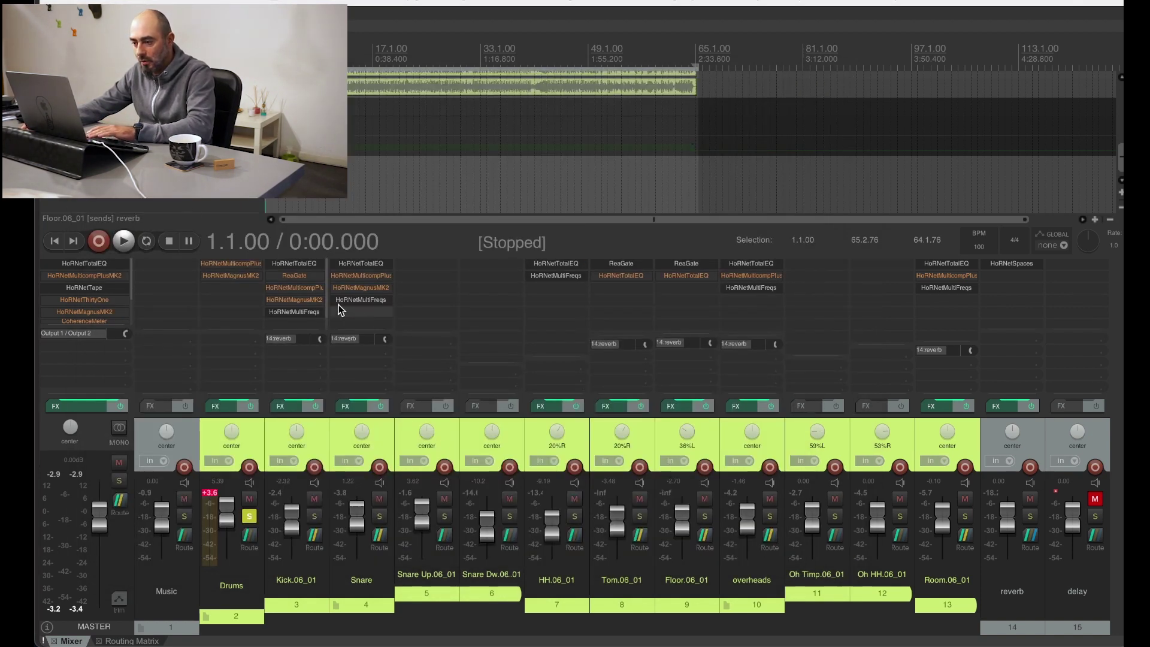
- Open the snare's MultiFreqs during playback and compare it against Kick.06_01 with conflict display toggled
click(359, 299)
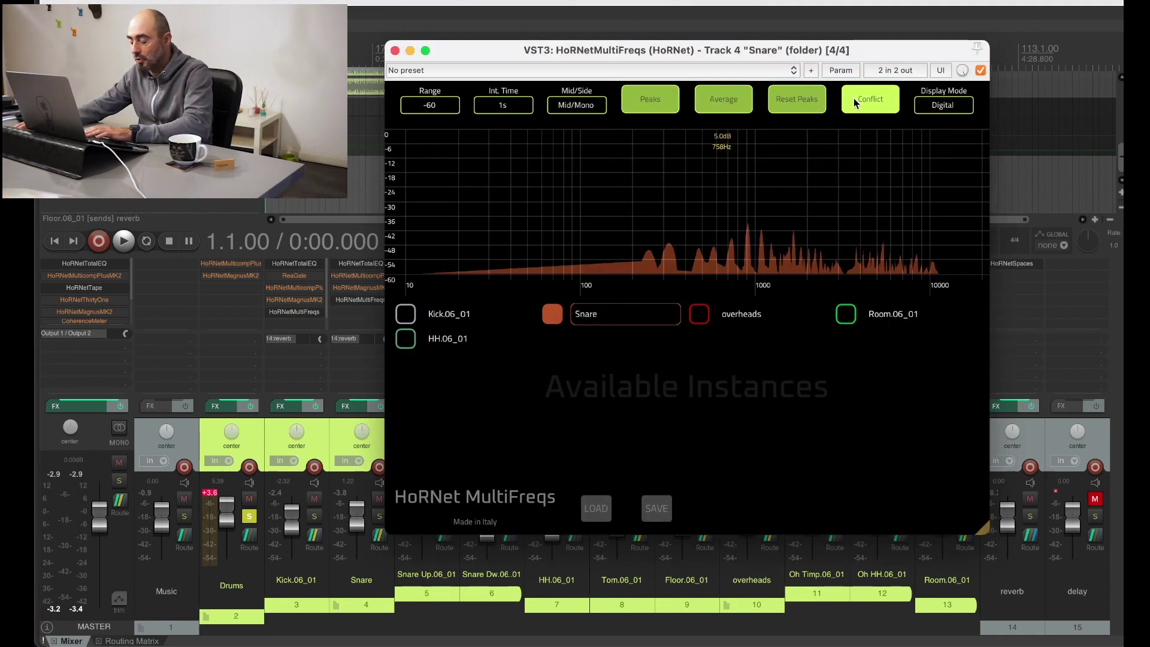
key(space)
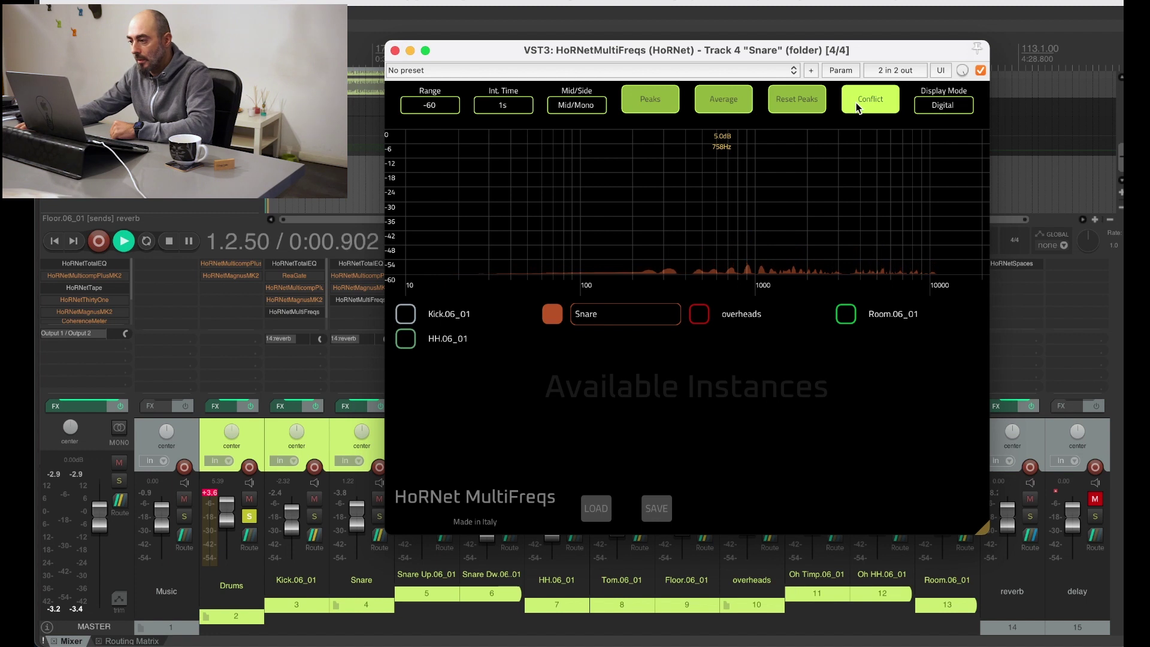
click(407, 315)
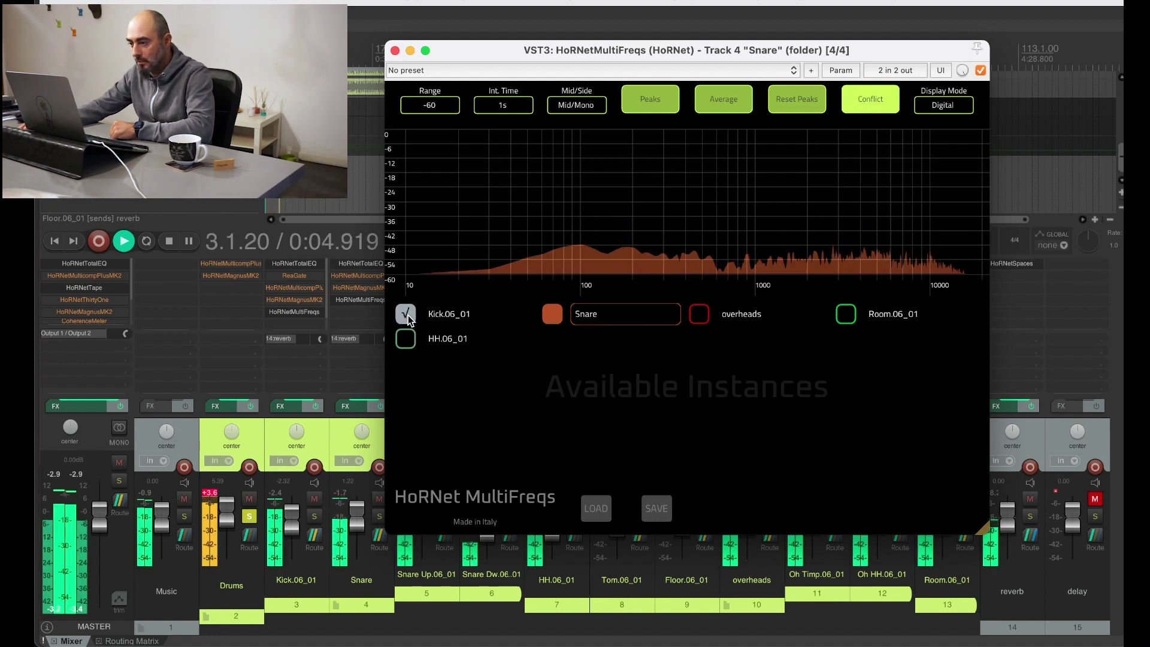
click(863, 94)
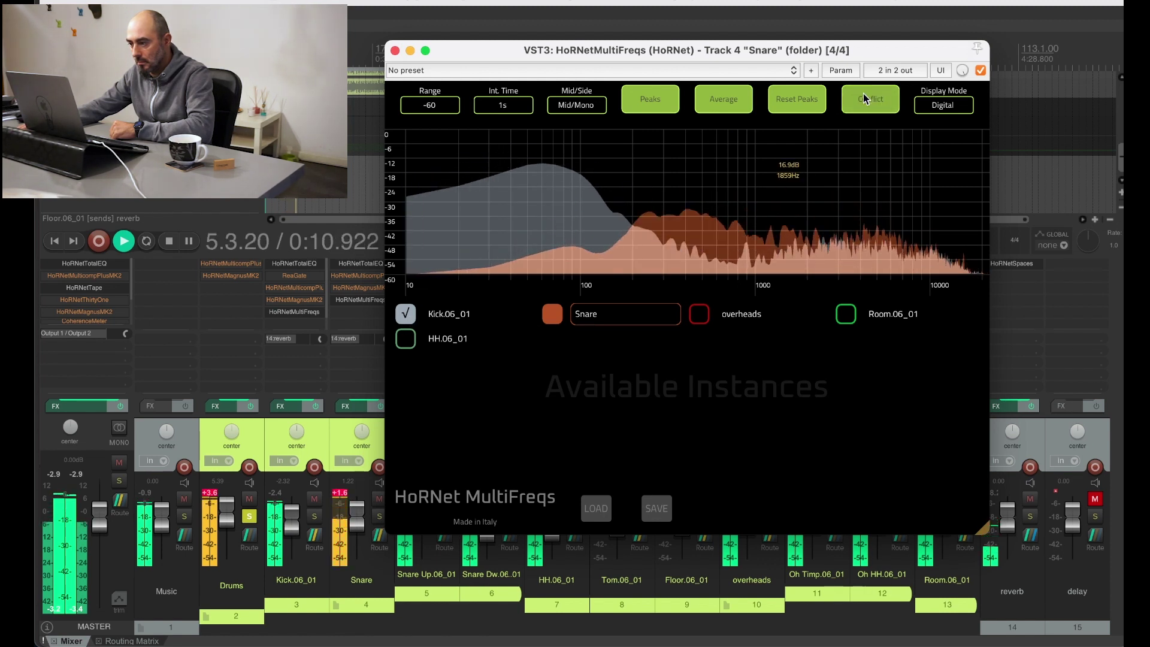
- Add overheads, Room.06_01 and HH.06_01 to the comparison, then remove them, keeping only the kick
click(700, 316)
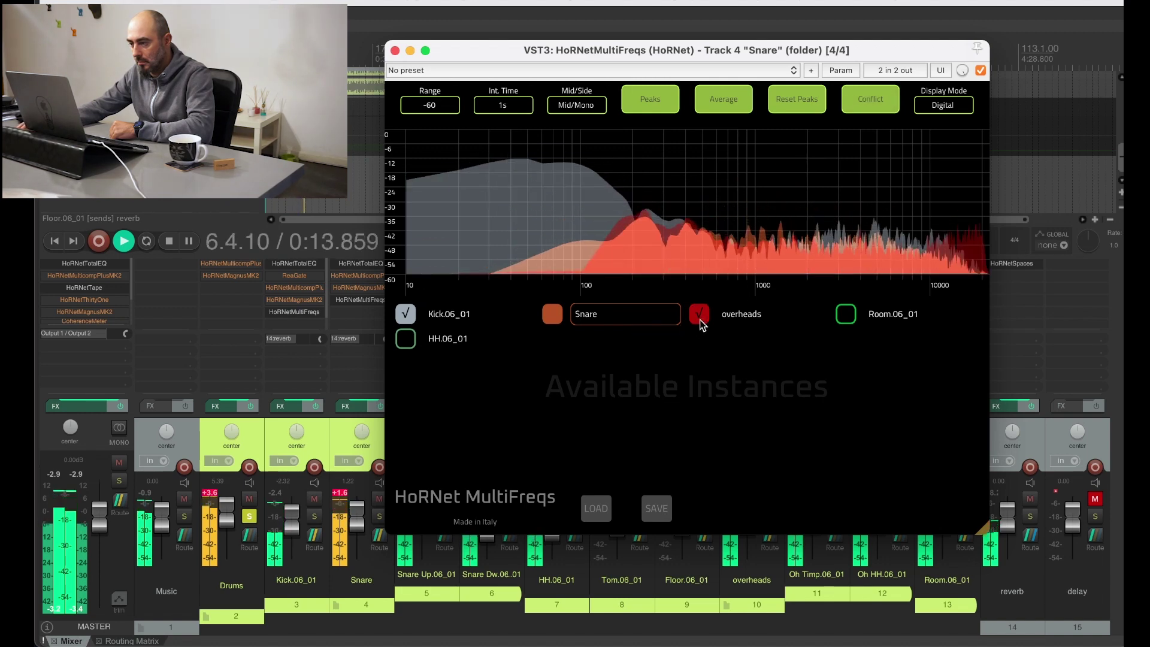
click(846, 315)
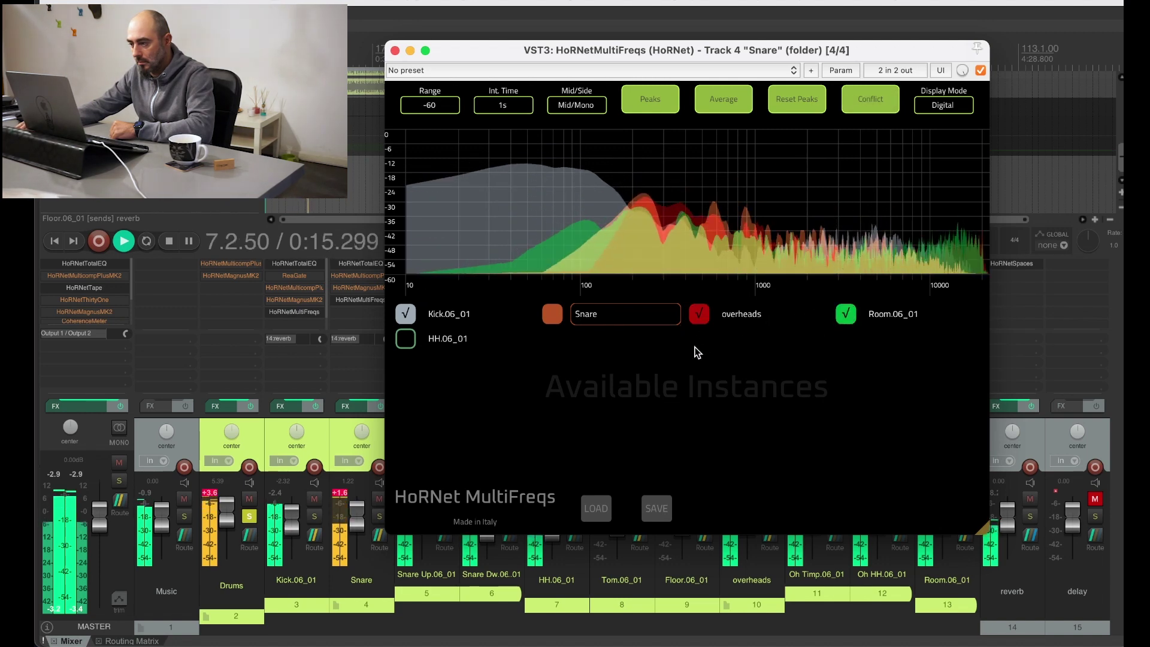
click(402, 341)
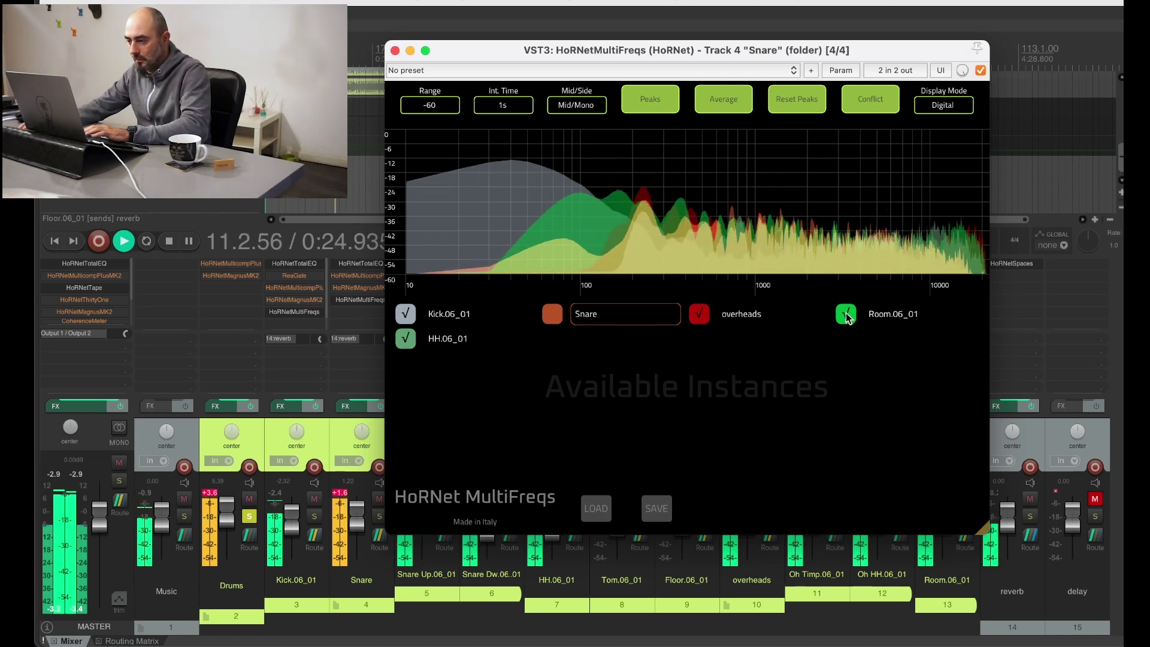
click(406, 339)
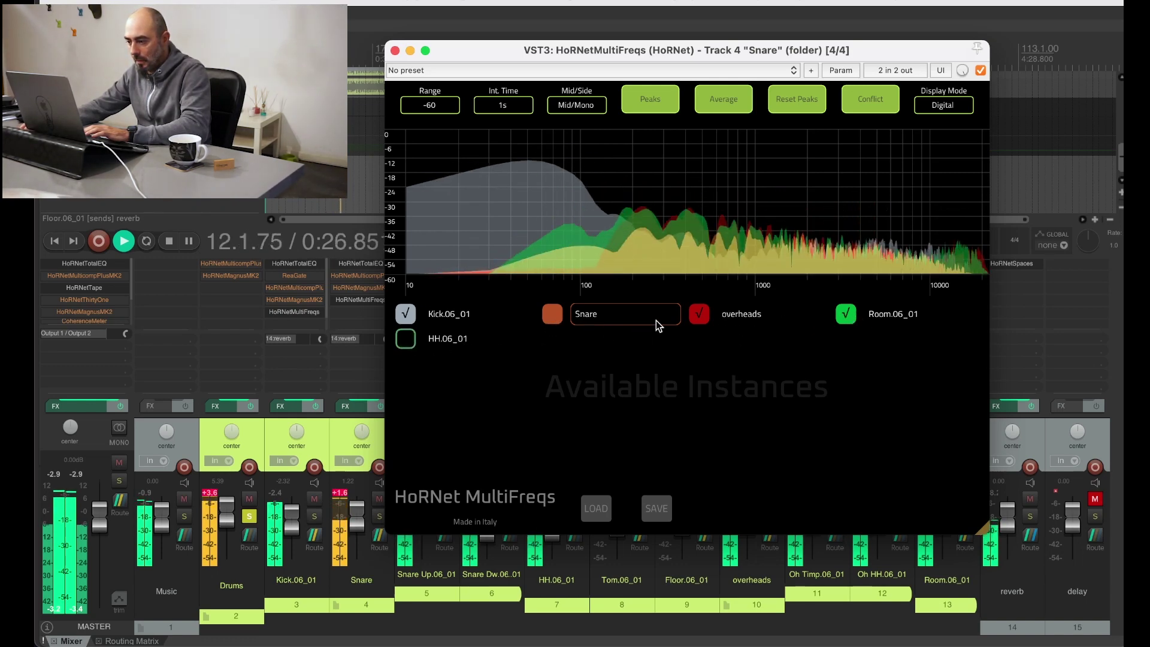
click(698, 315)
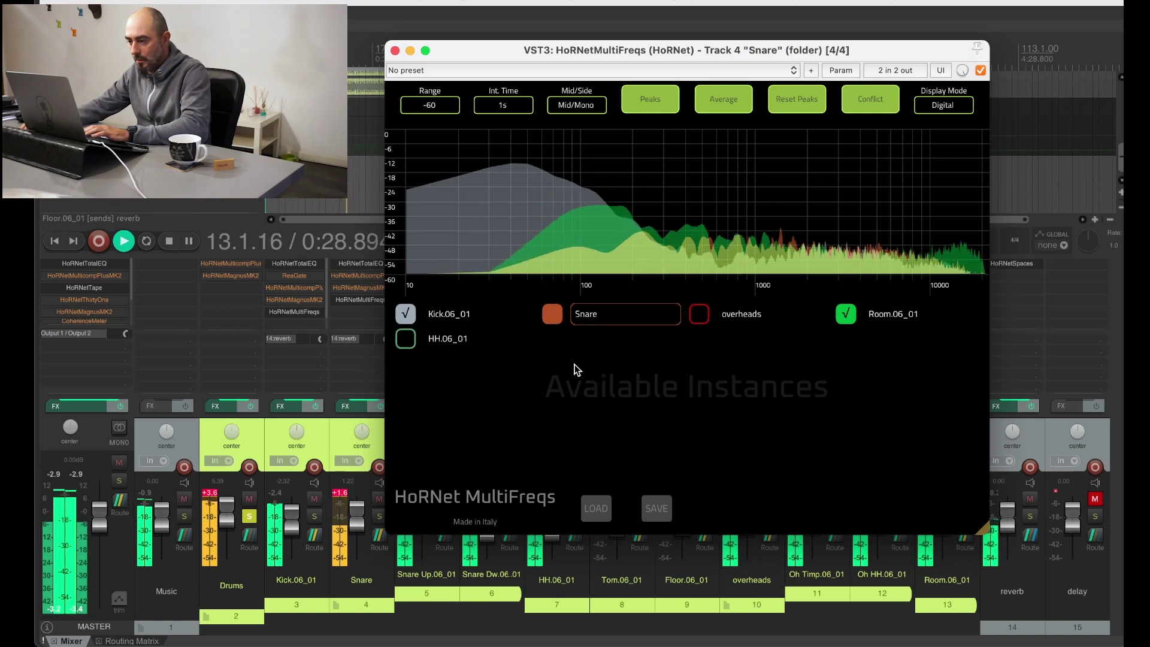
click(845, 314)
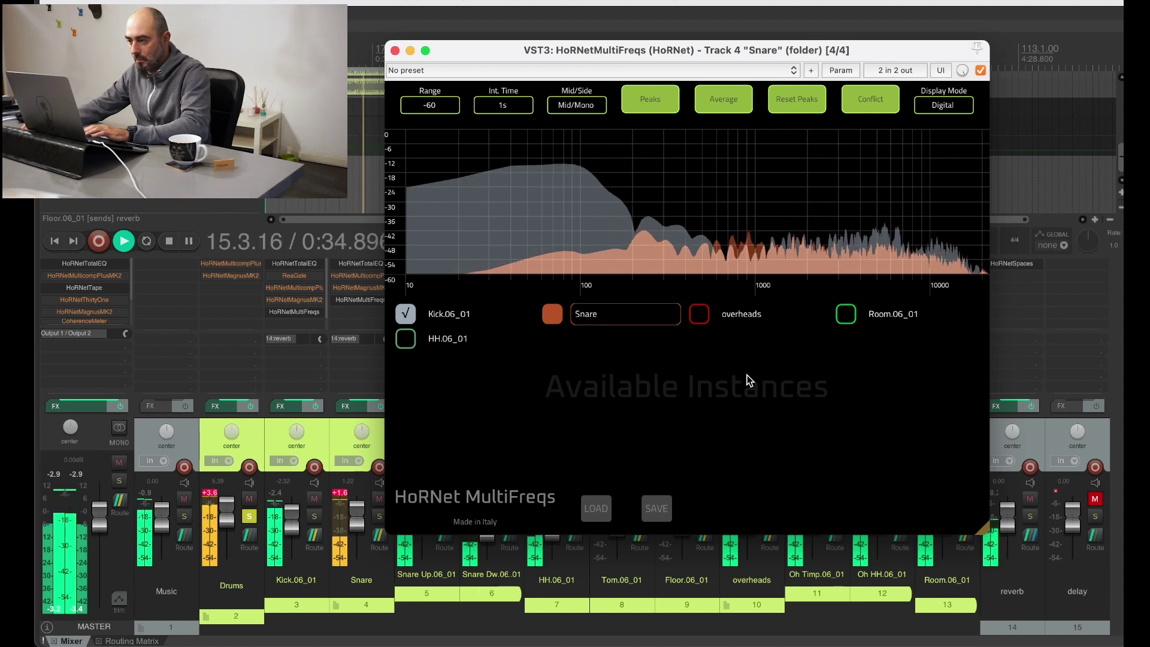
- Swap the snare comparison from Kick.06_01 to overheads and play with conflict highlighting toggled on and off
key(space)
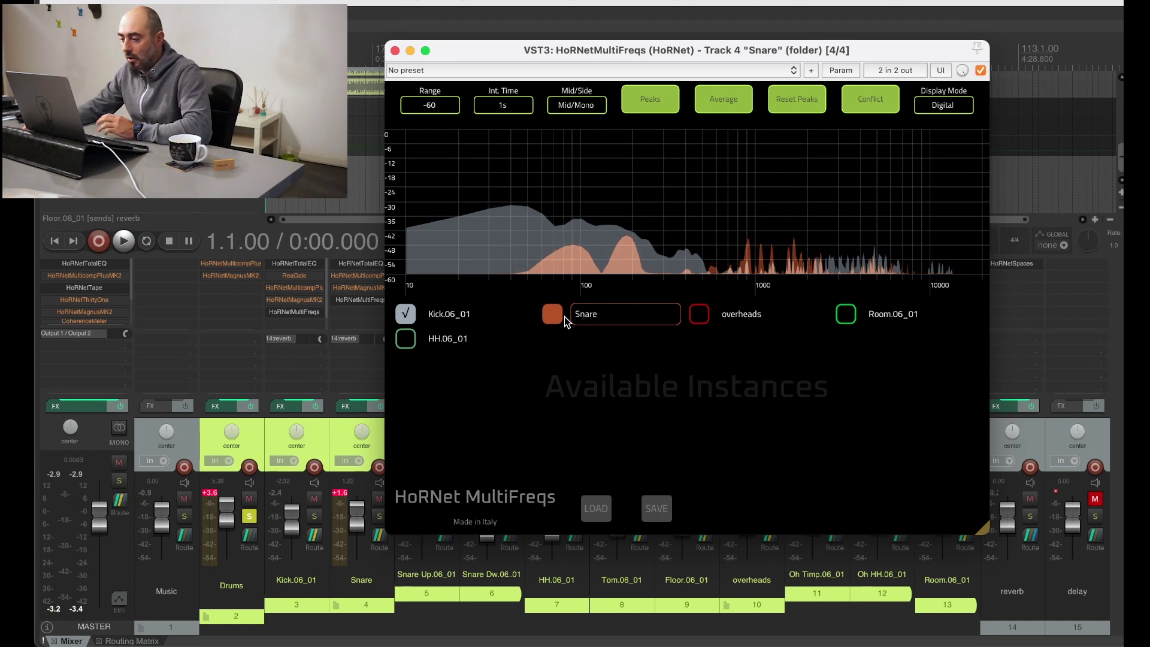
click(405, 314)
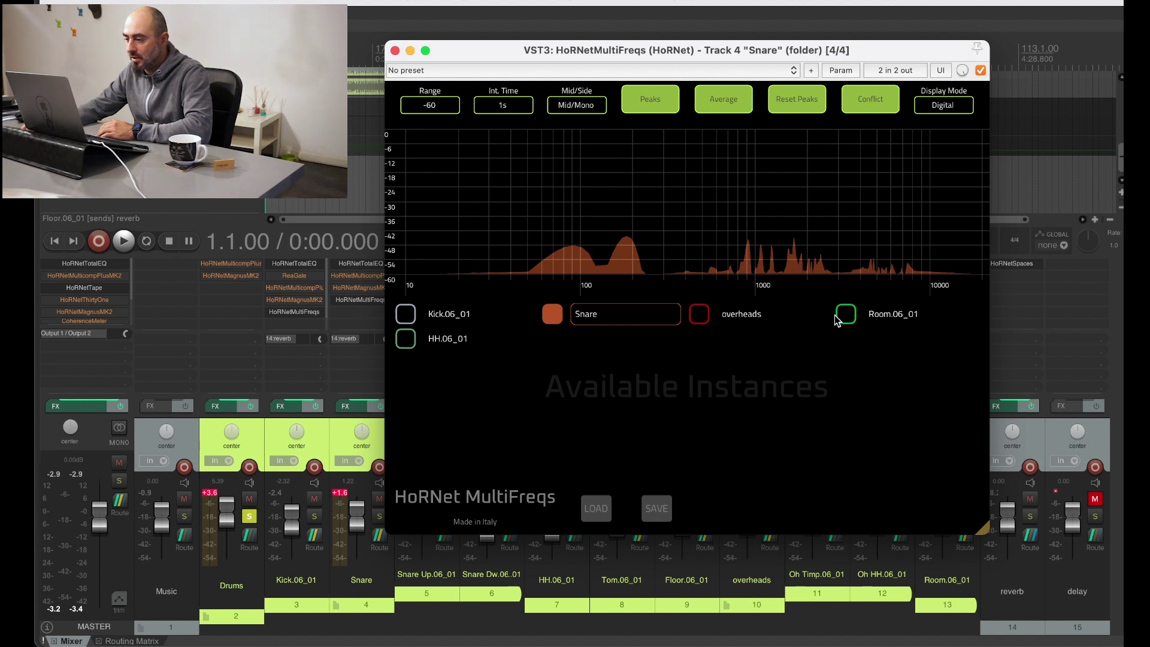
click(706, 312)
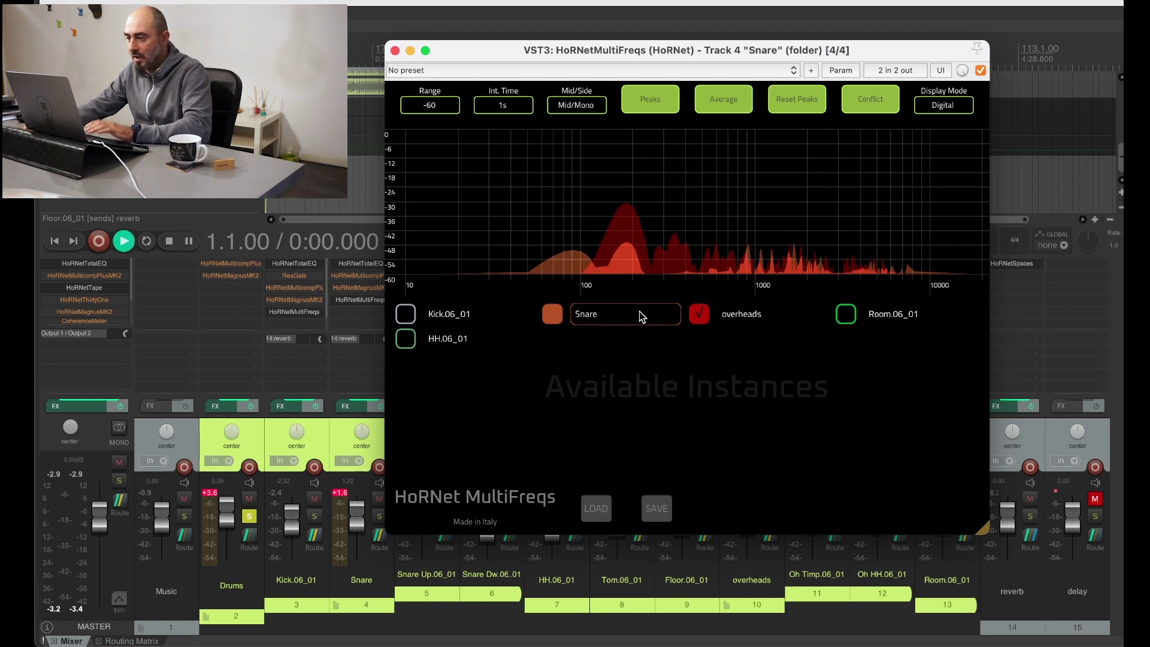
key(space)
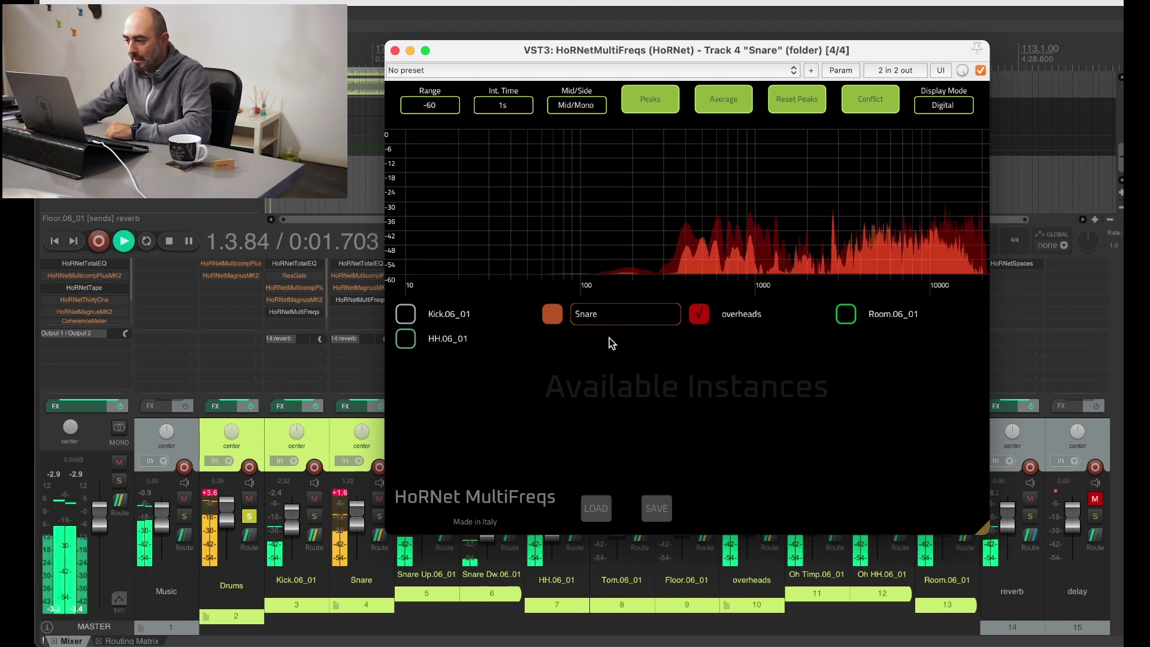
click(890, 107)
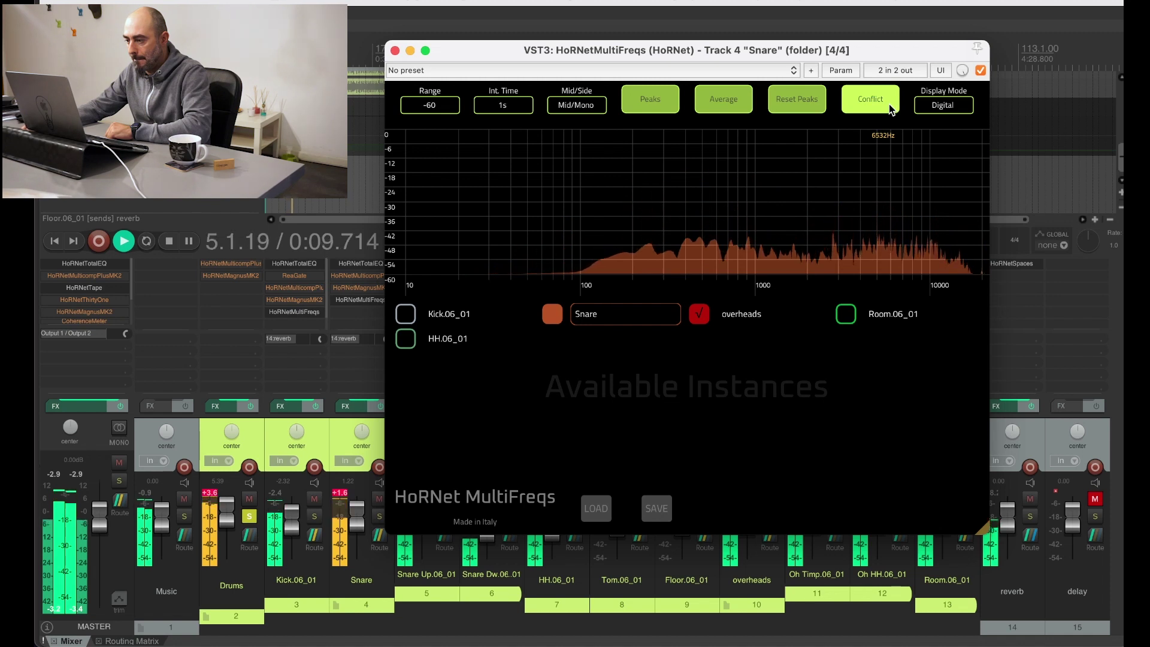
click(890, 107)
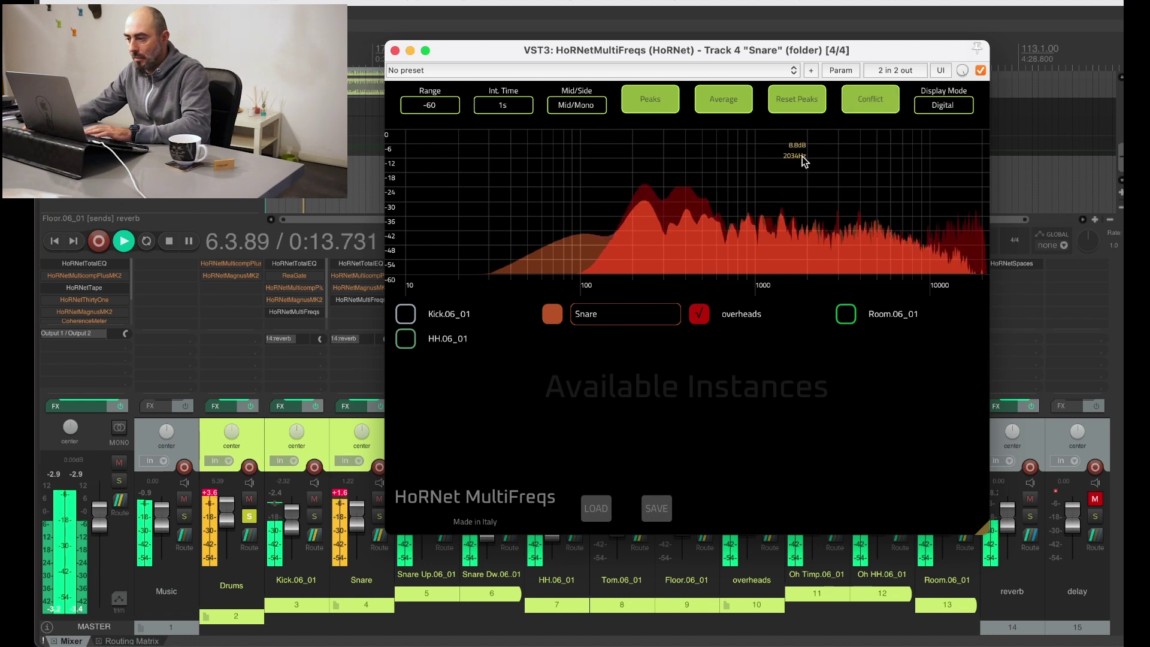
key(space)
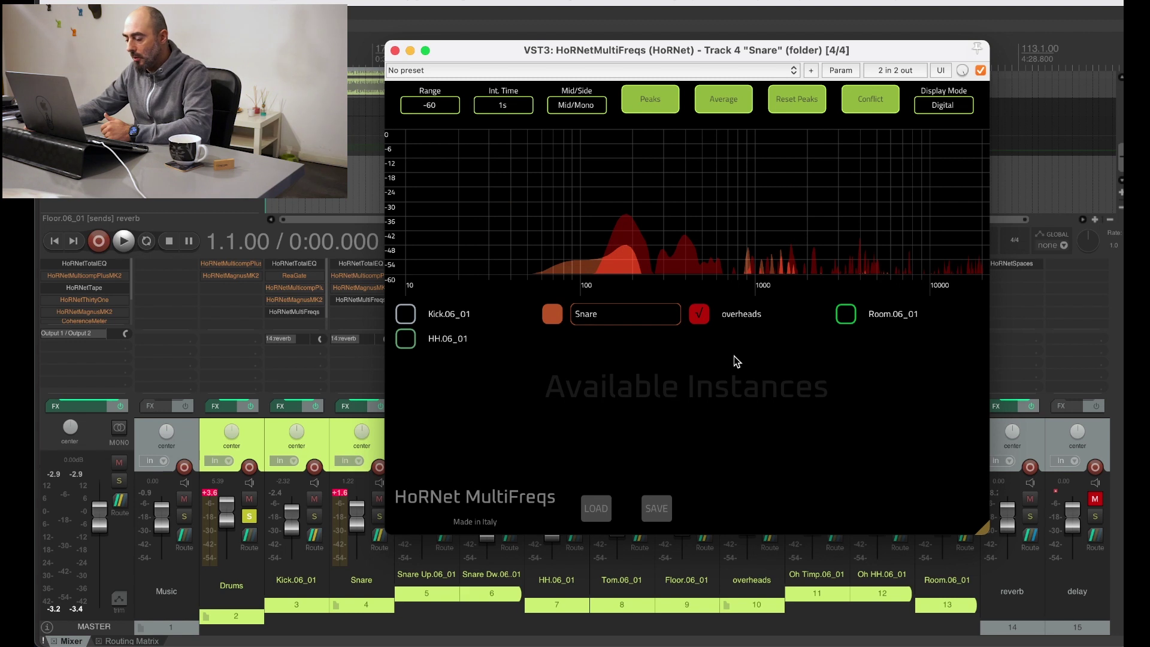
- Replace overheads with Room.06_01 in the snare comparison, play a pass, then untick Room.06_01
click(703, 320)
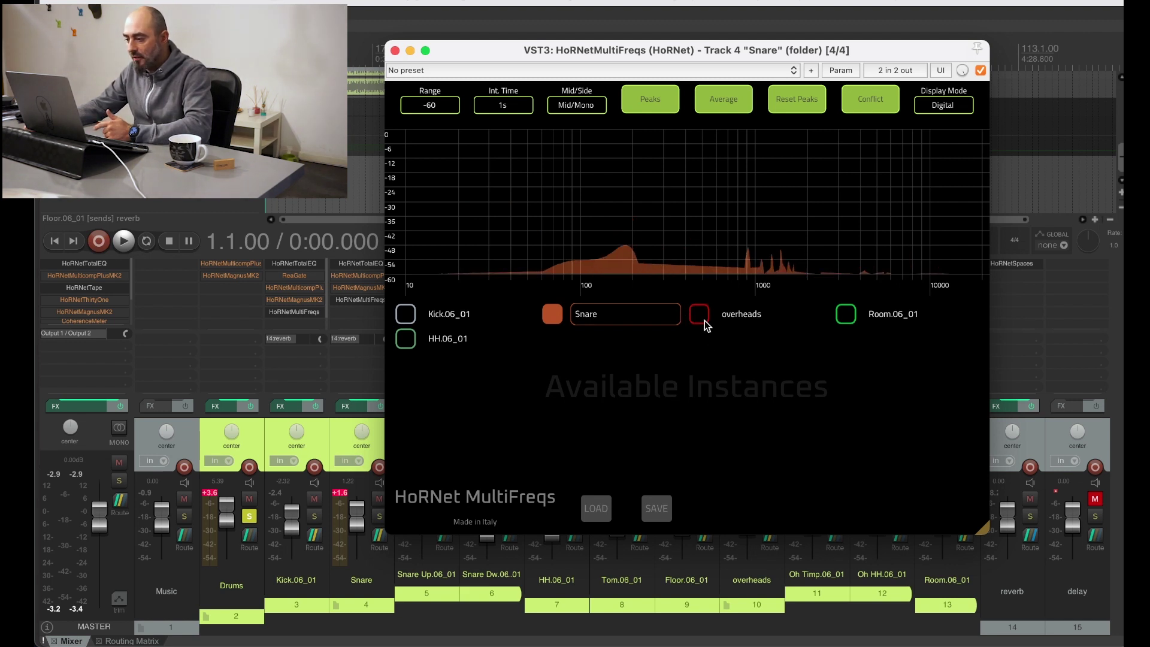
click(844, 317)
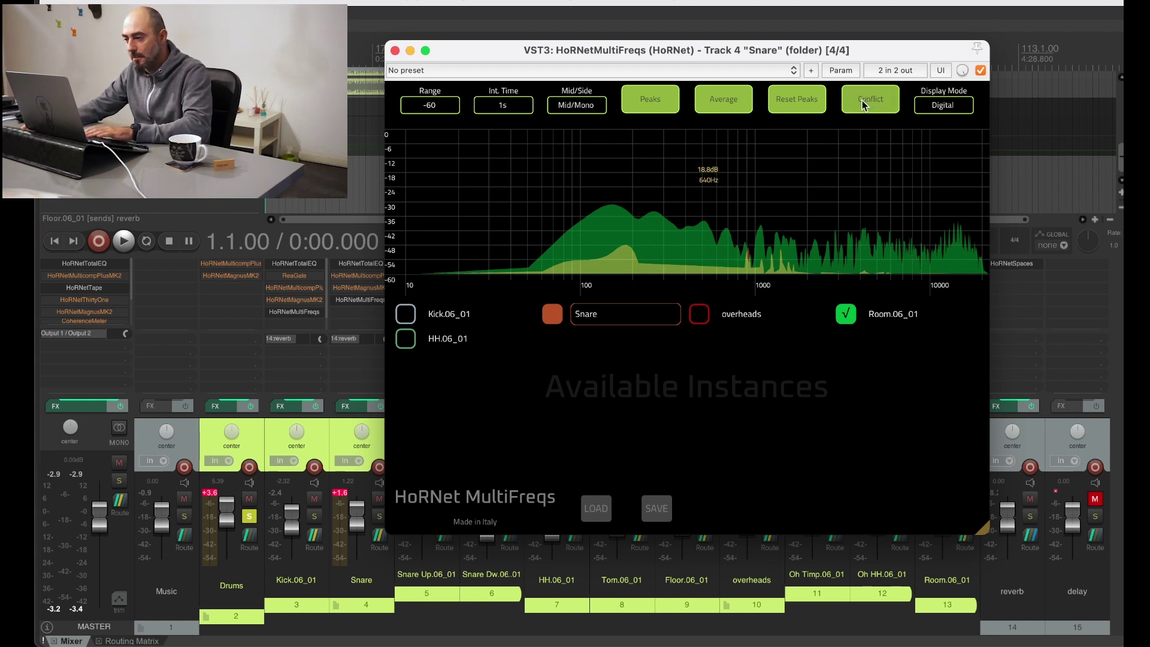
key(space)
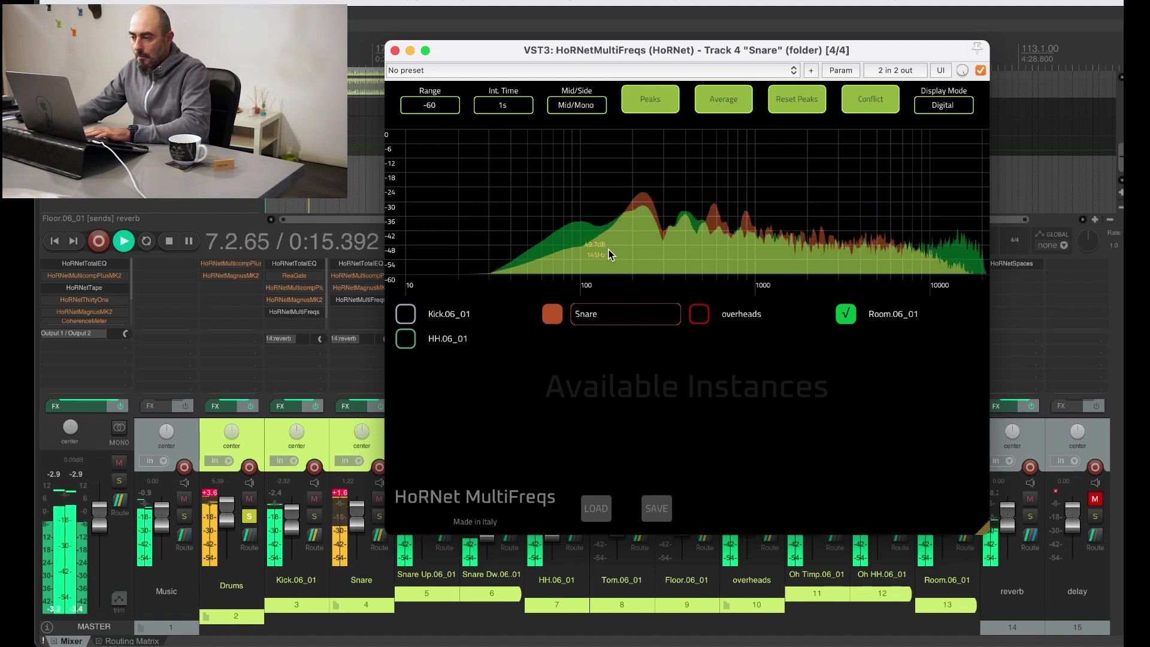
key(space)
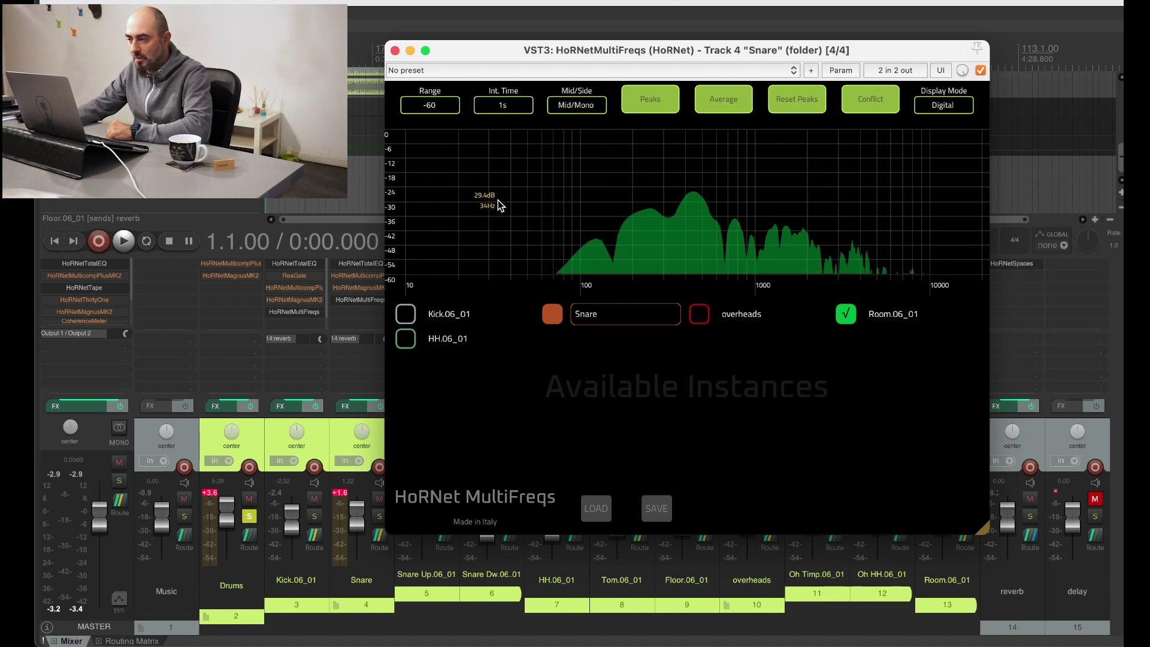
click(846, 314)
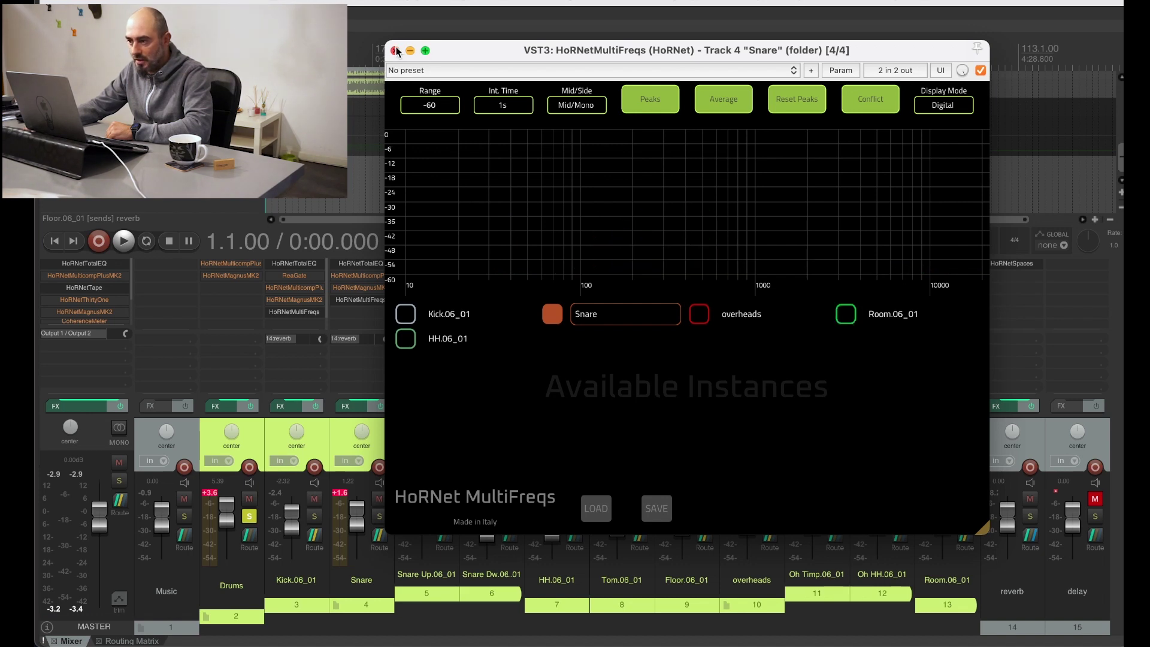
- Insert HoRNet MultiFreqs on the Drums bus and set its display mode to Digital
click(212, 282)
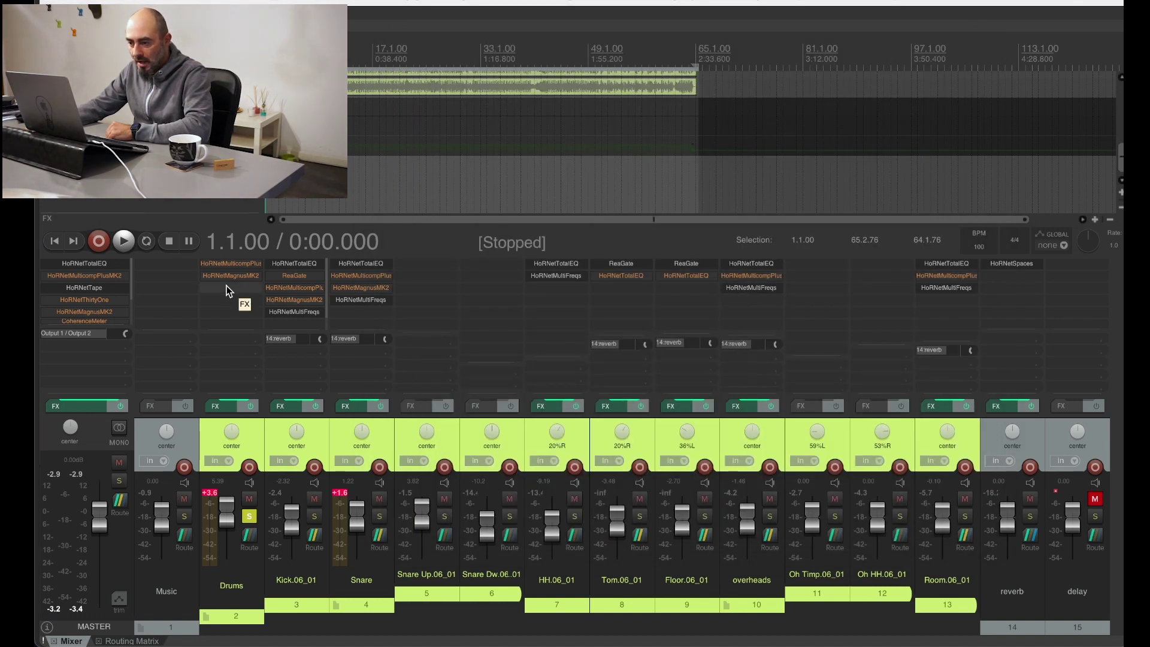
double_click(226, 288)
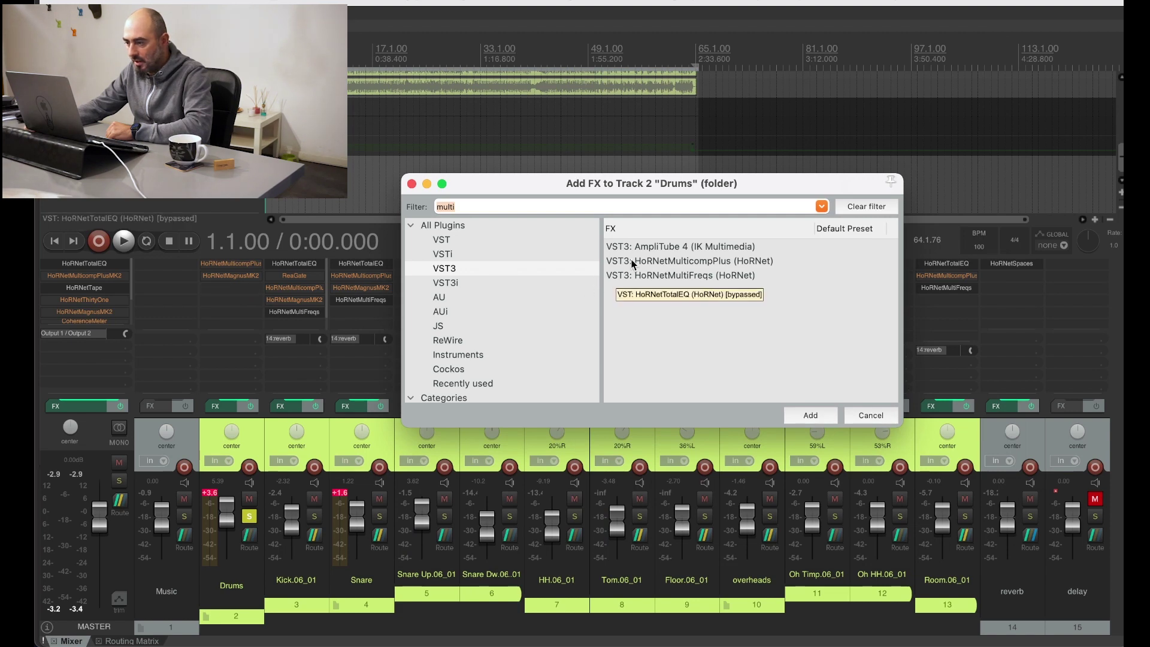
double_click(659, 275)
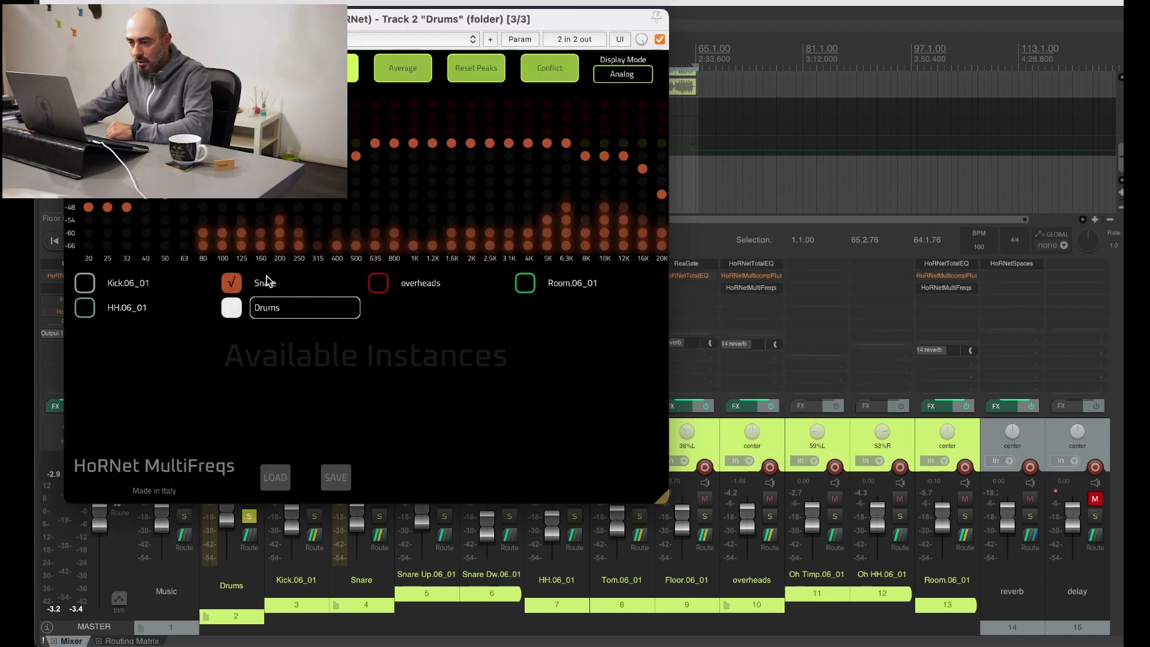
click(621, 77)
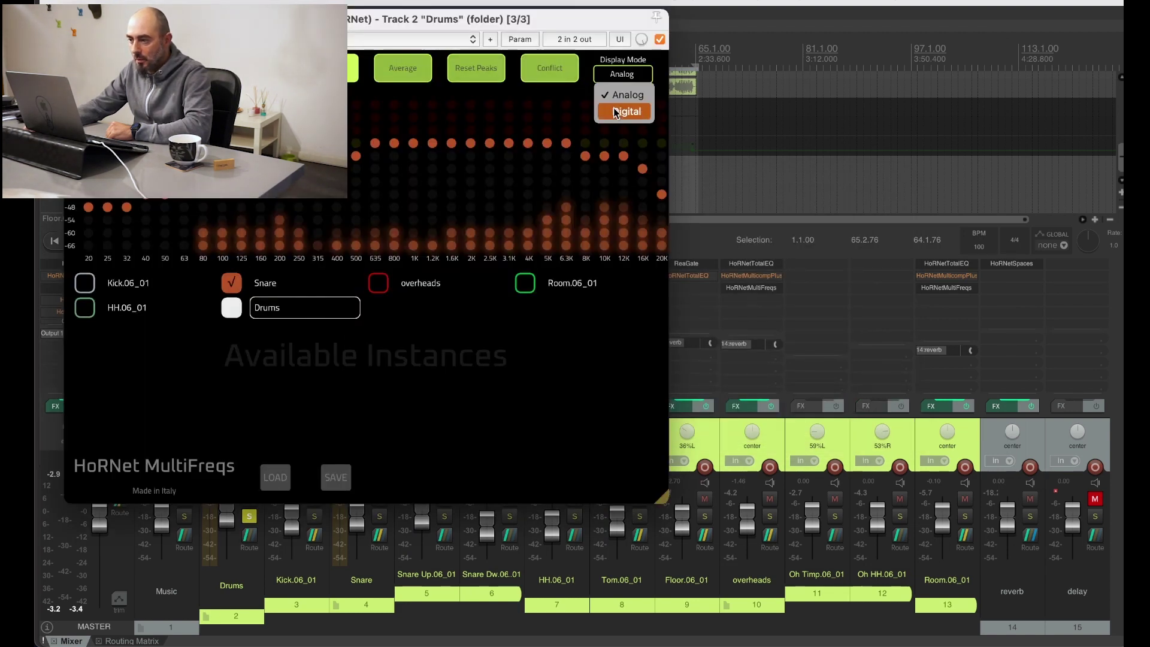
click(623, 113)
drag(358, 23, 555, 87)
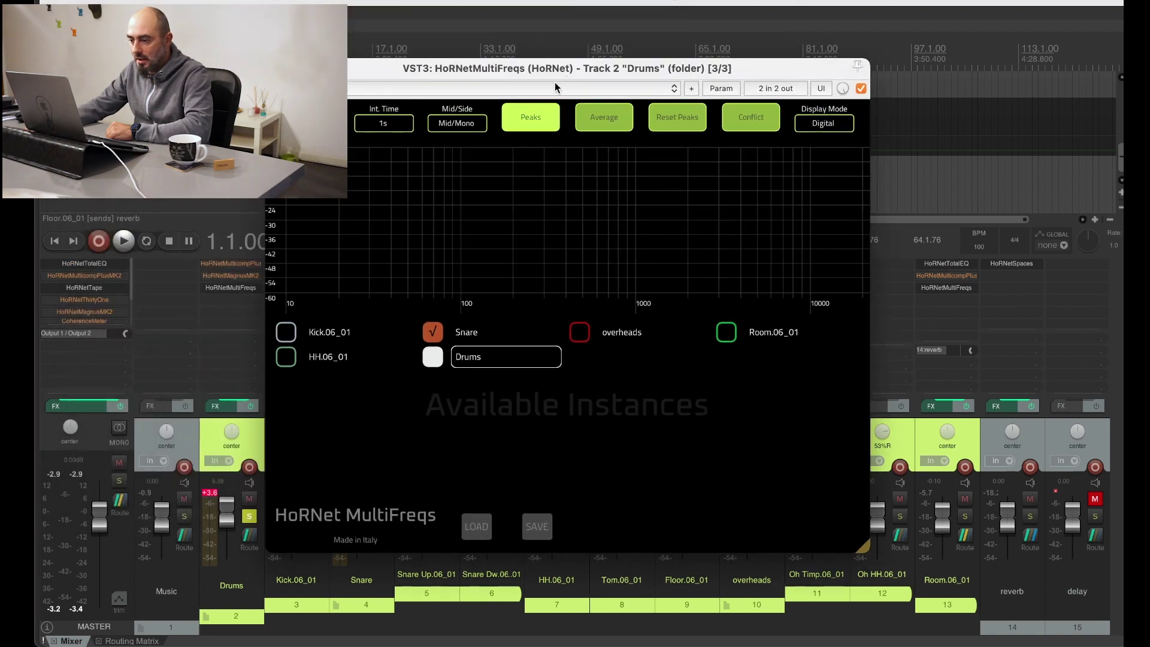
- Exclude the Snare instance and play the drums through the bus analyser
click(434, 332)
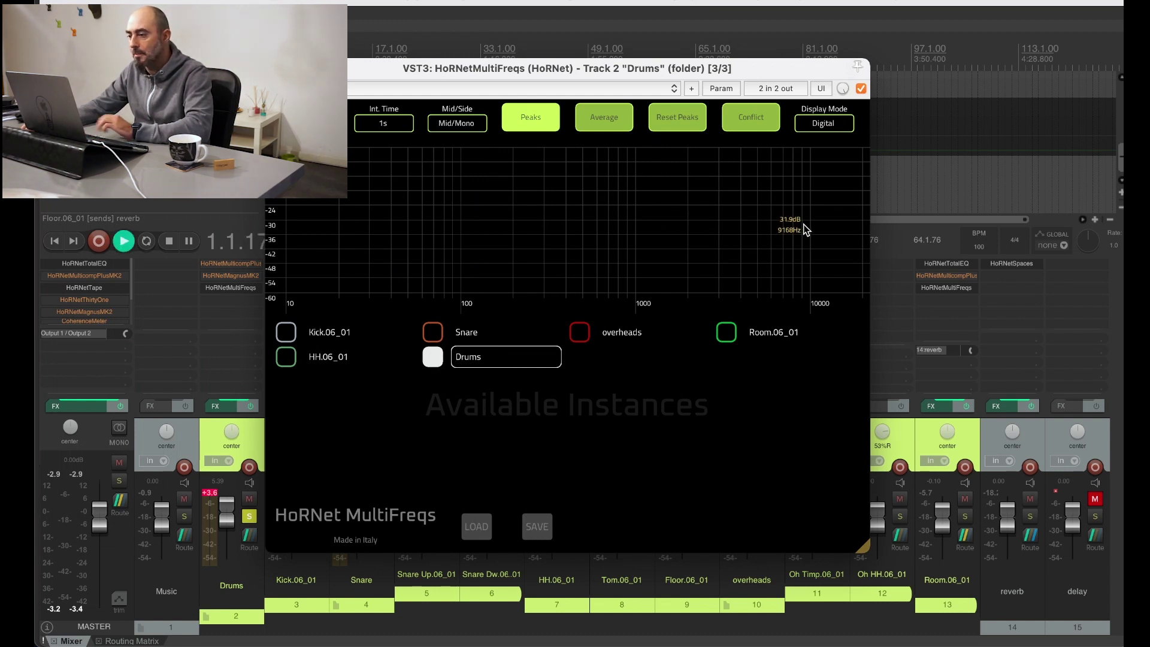
key(space)
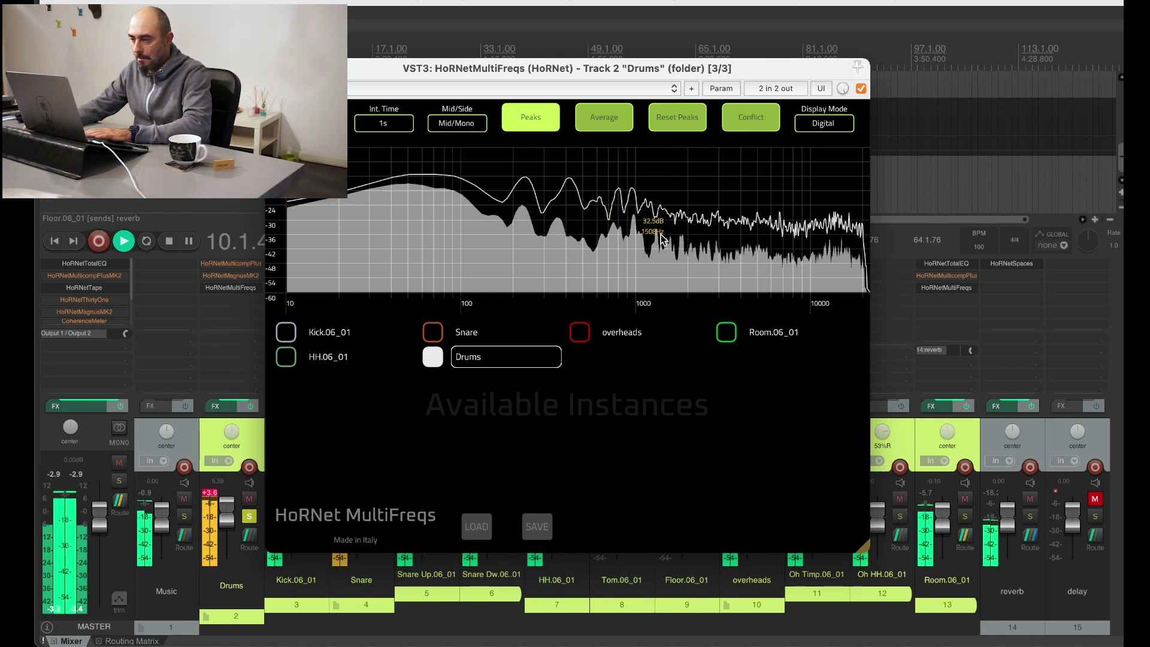
key(space)
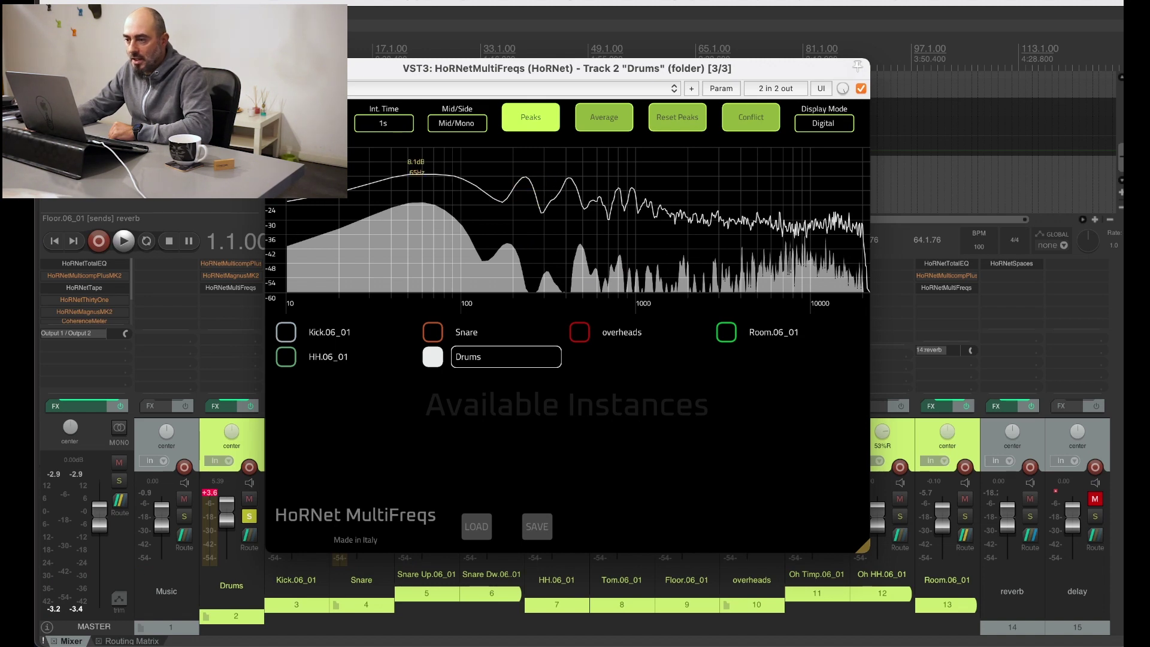
- In the Snare's Total EQ, move the bell cut to 218 Hz at -5.7 dB and narrow its Q to 0.5
click(231, 288)
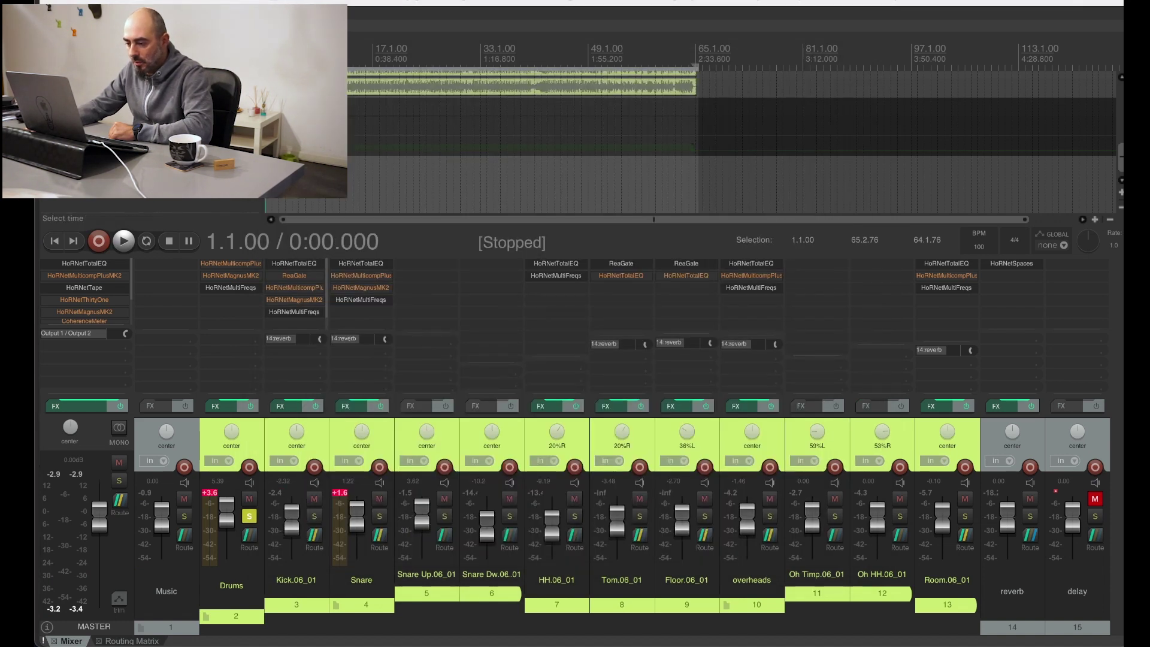
click(359, 267)
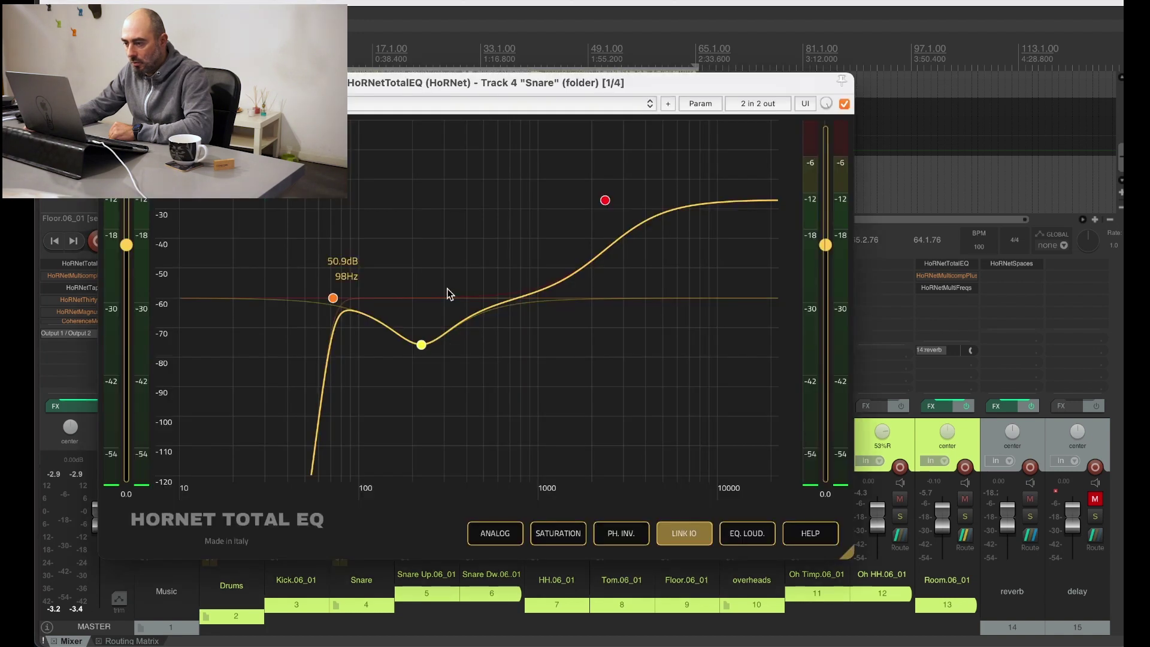
drag(421, 346, 431, 352)
drag(477, 397, 472, 396)
drag(426, 343, 429, 355)
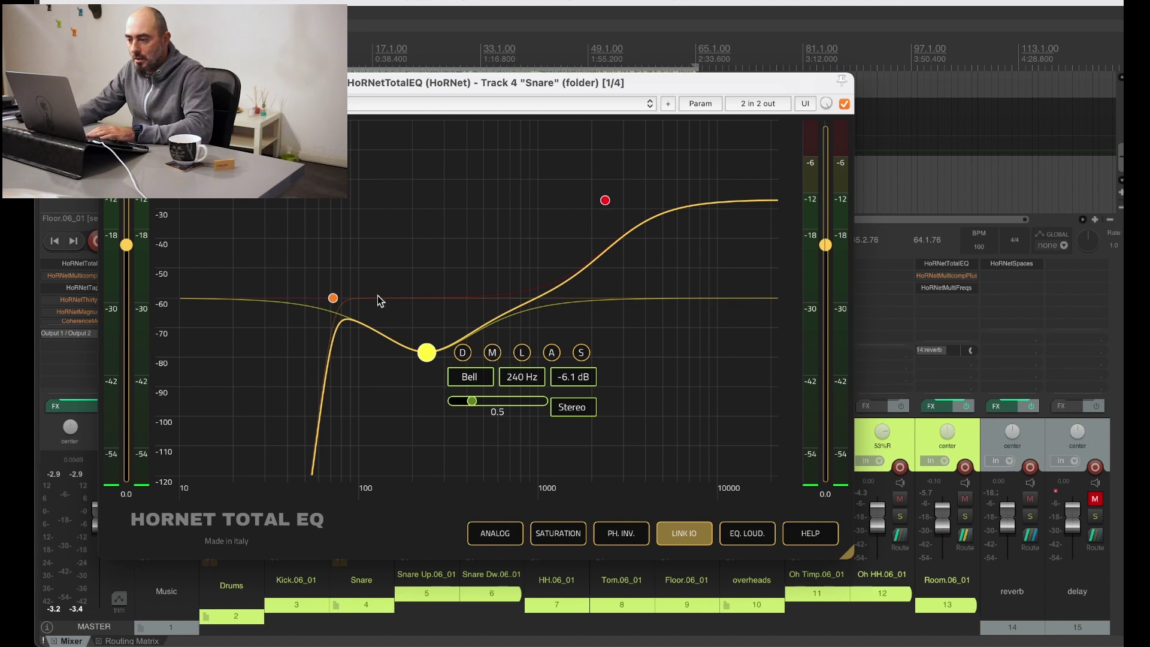
drag(423, 351, 420, 349)
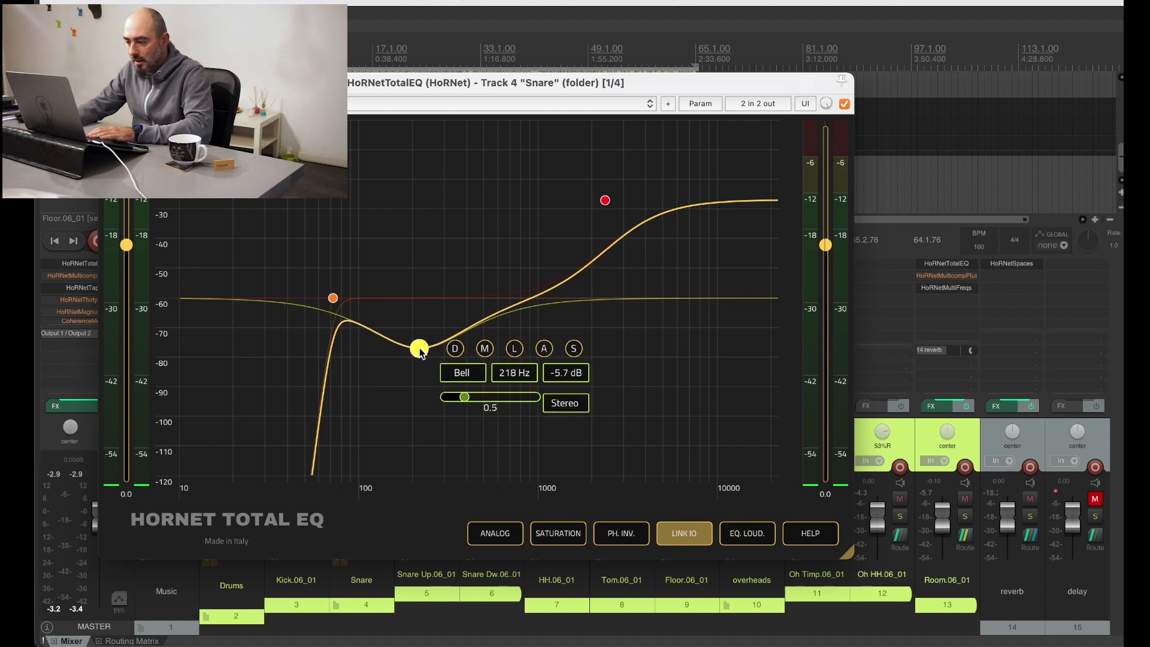
key(Escape)
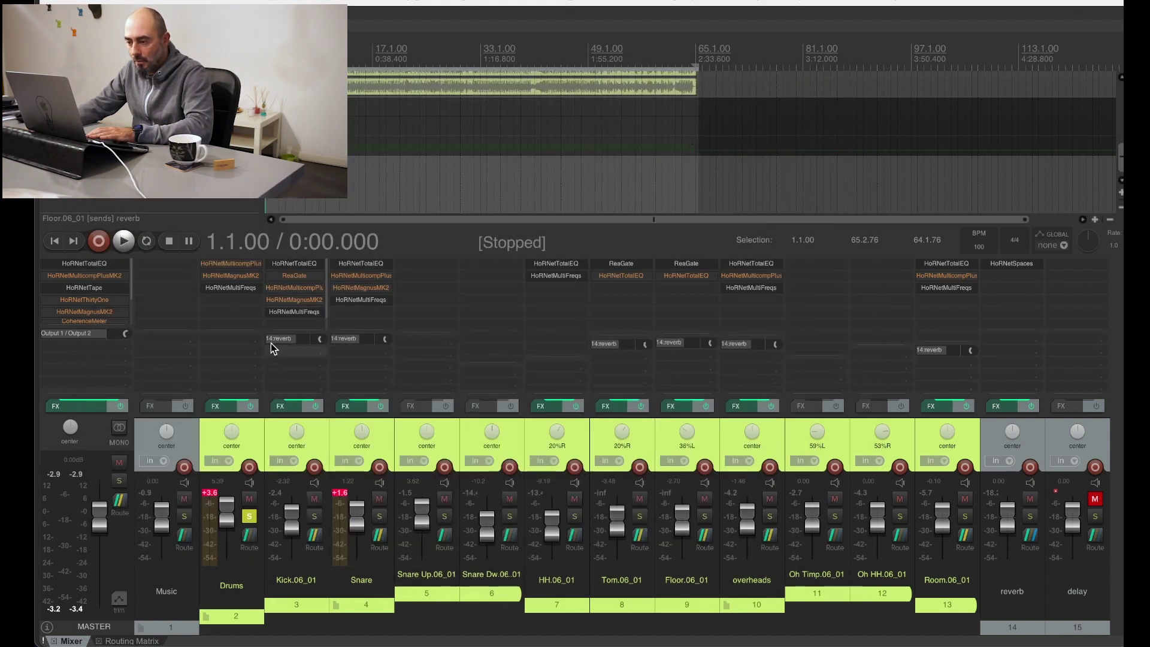
- Reset the Drums bus MultiFreqs peaks, enable the Average curve, then close it and stop playback
click(231, 286)
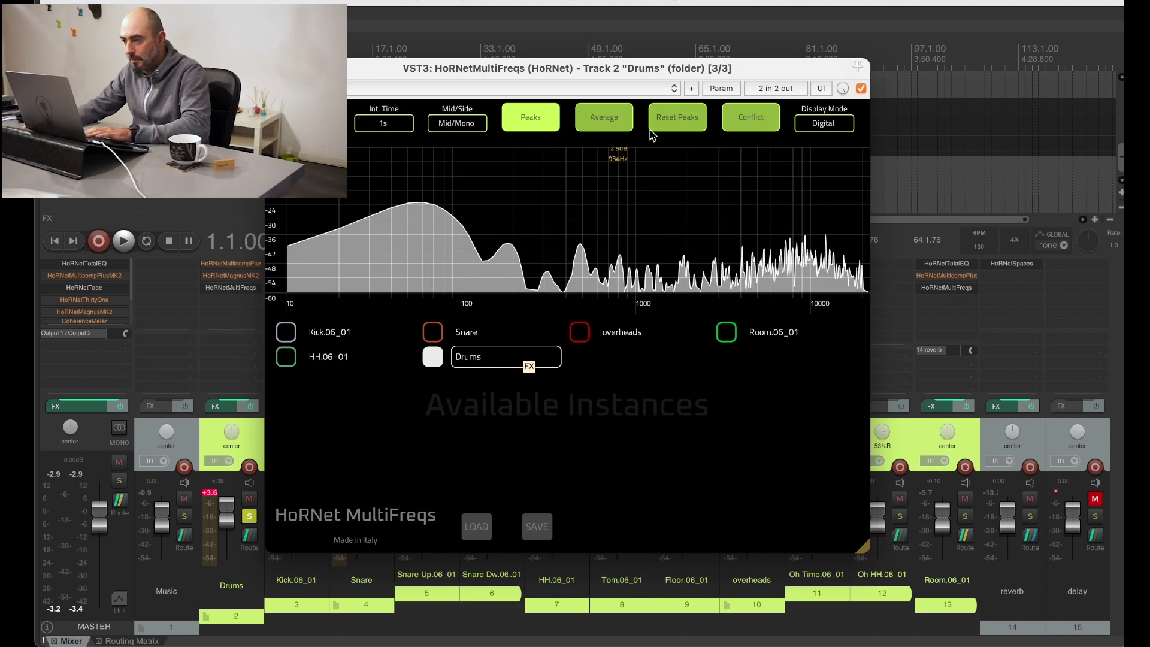
click(672, 116)
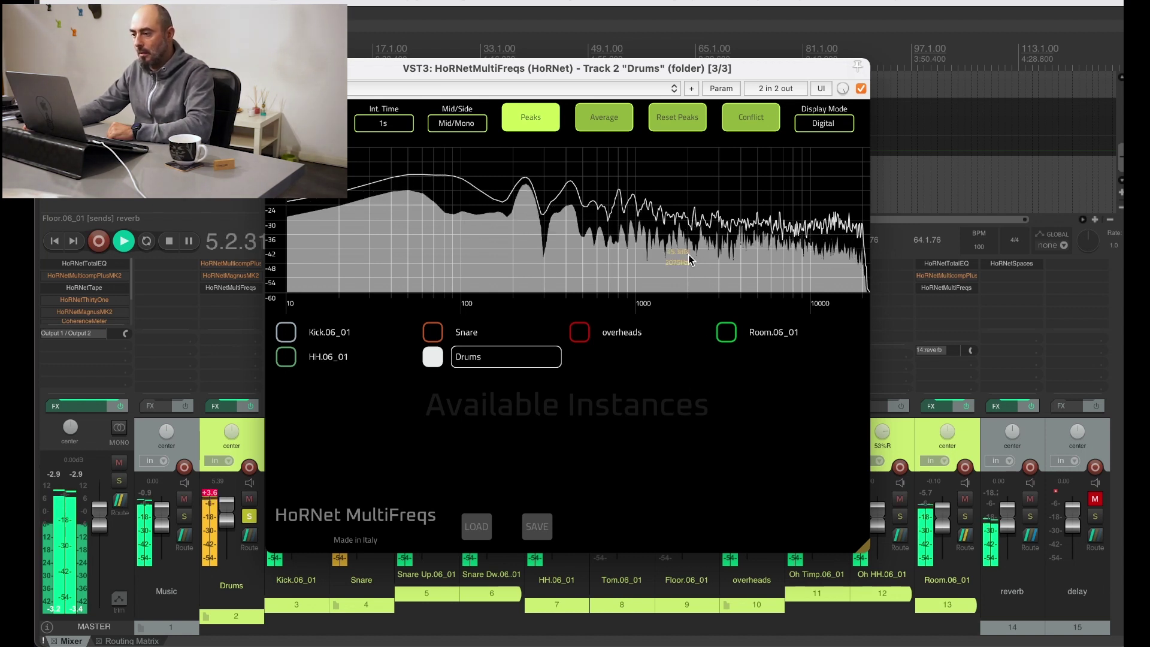
click(603, 119)
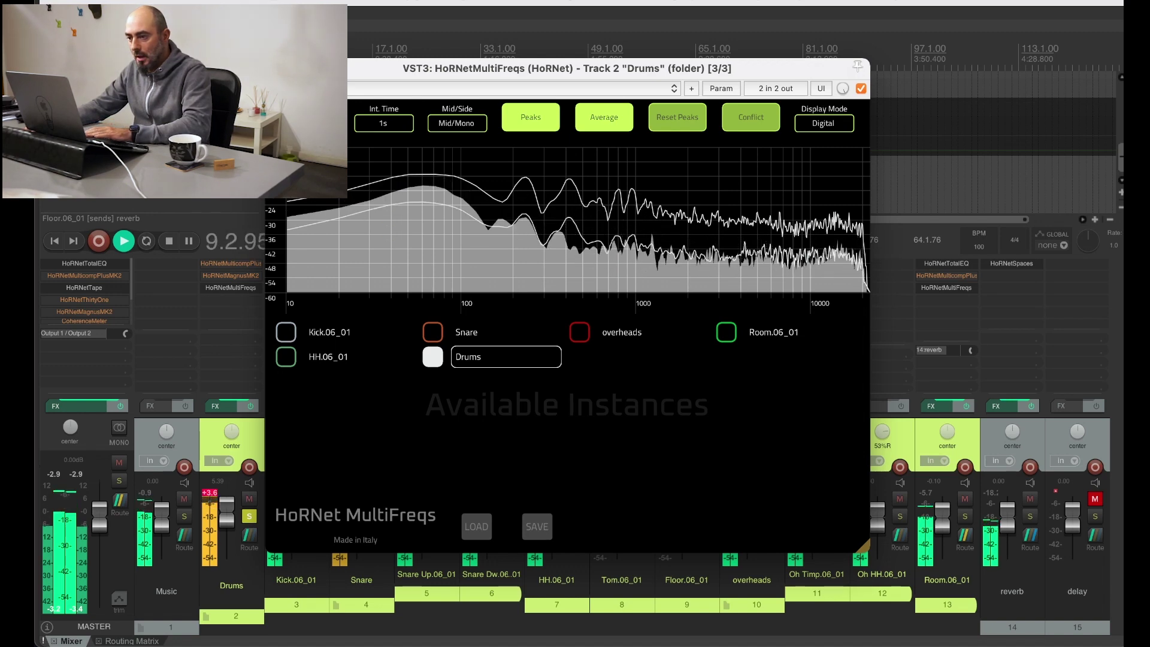
key(Escape)
key(space)
- Dismiss the Nudge dialog opened by the stray N key
key(n)
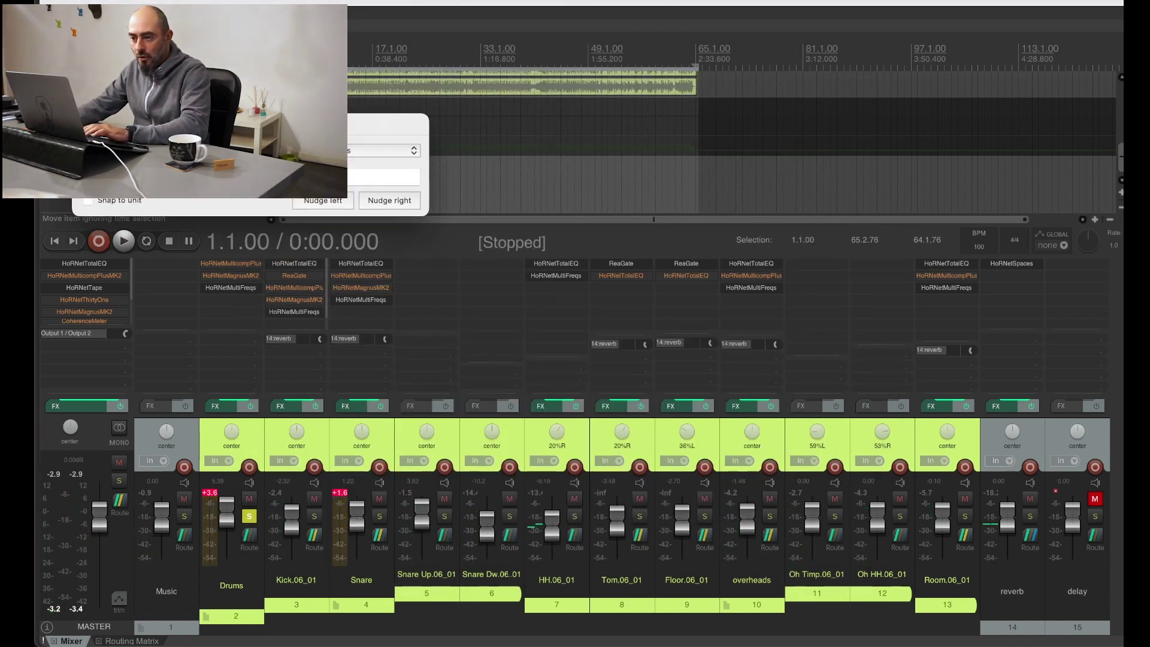
key(Escape)
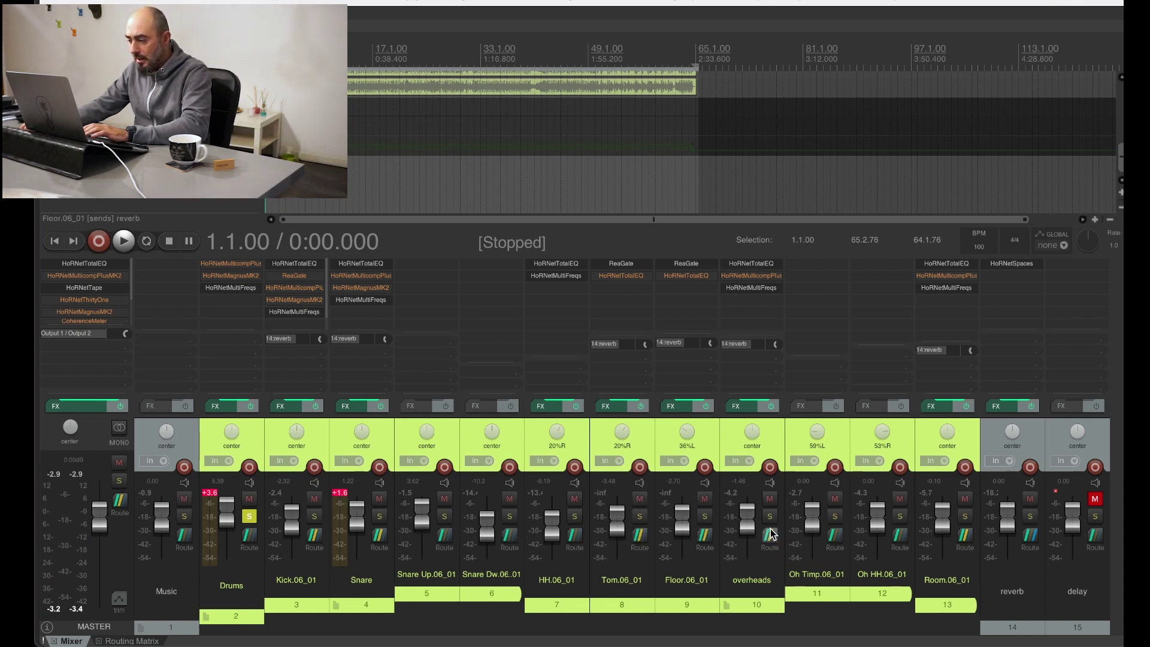
mouse_move(938, 525)
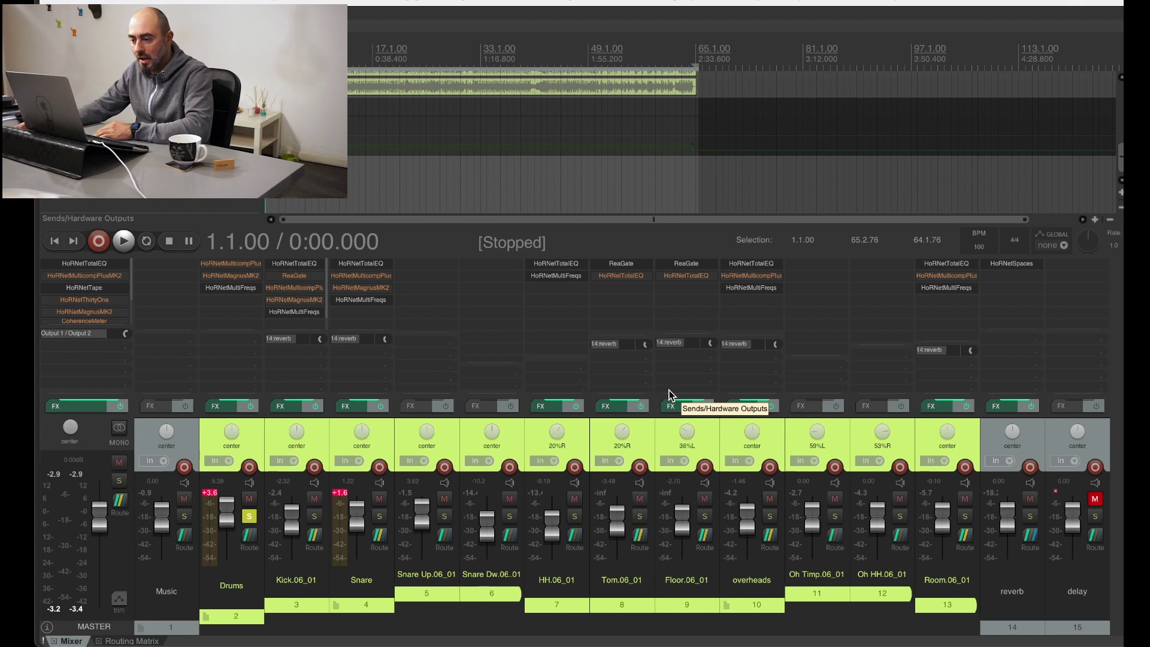
- Look at the Kick compressor, then switch on the Snare track's Multicomp Plus MK2
click(290, 290)
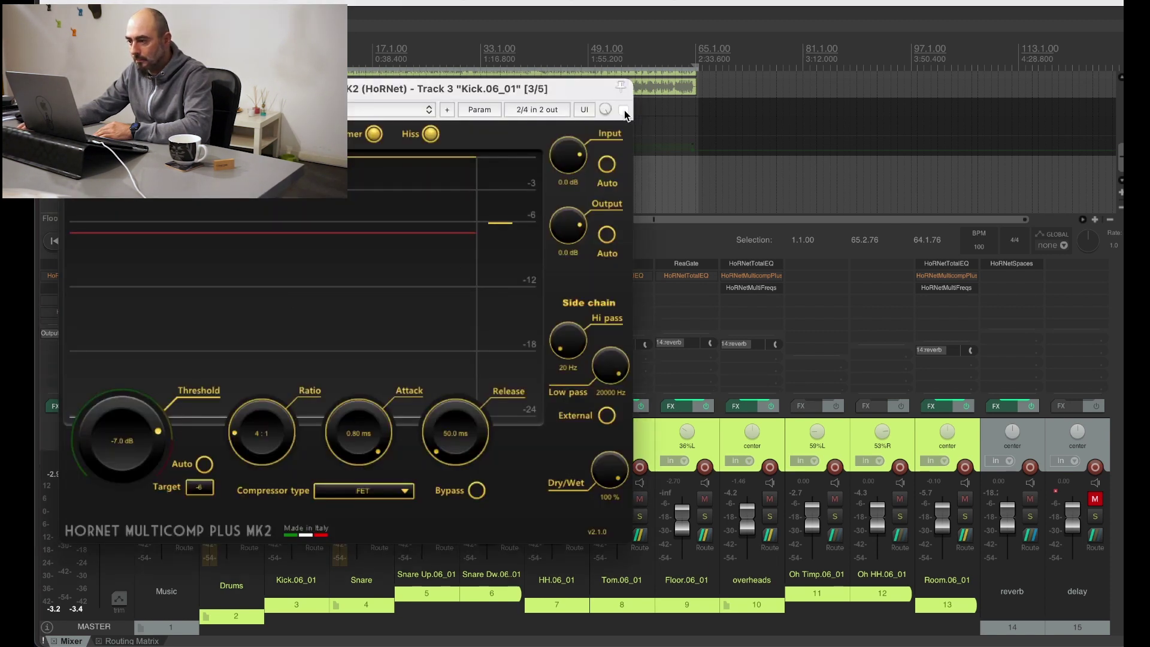
click(623, 111)
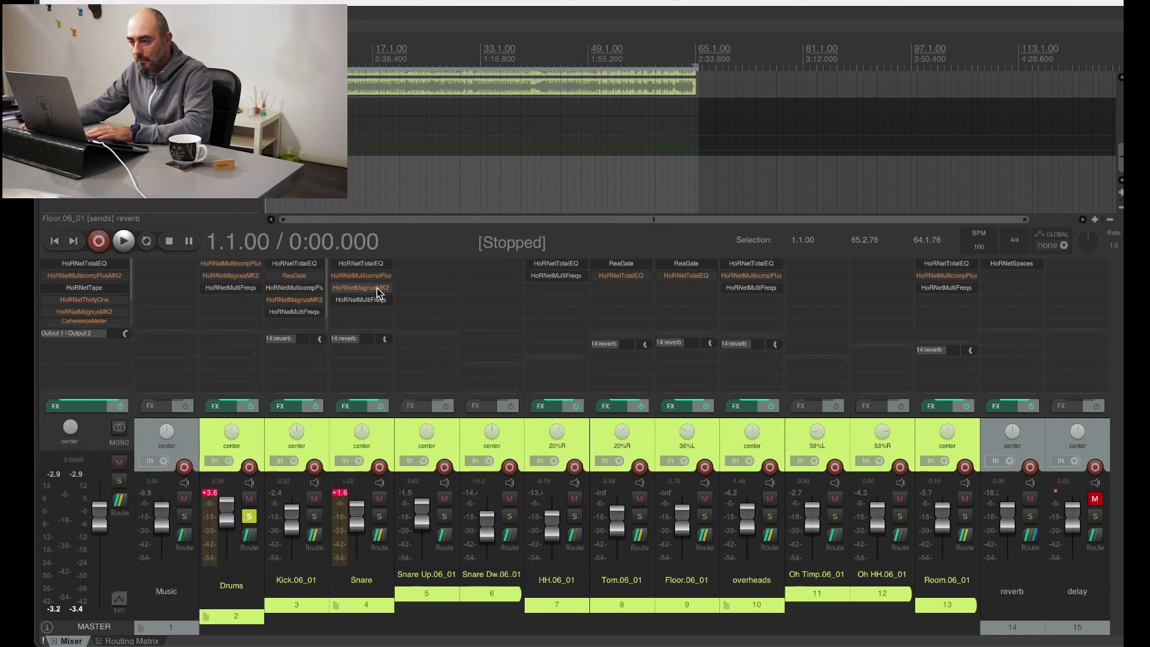
click(365, 275)
click(623, 110)
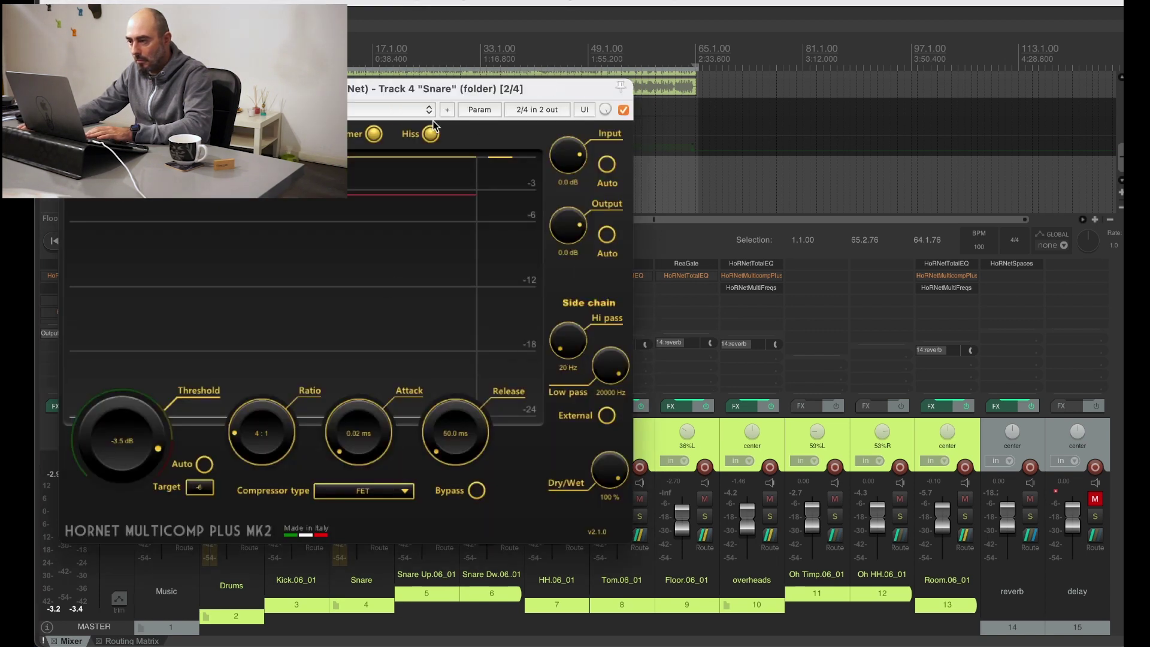
click(623, 110)
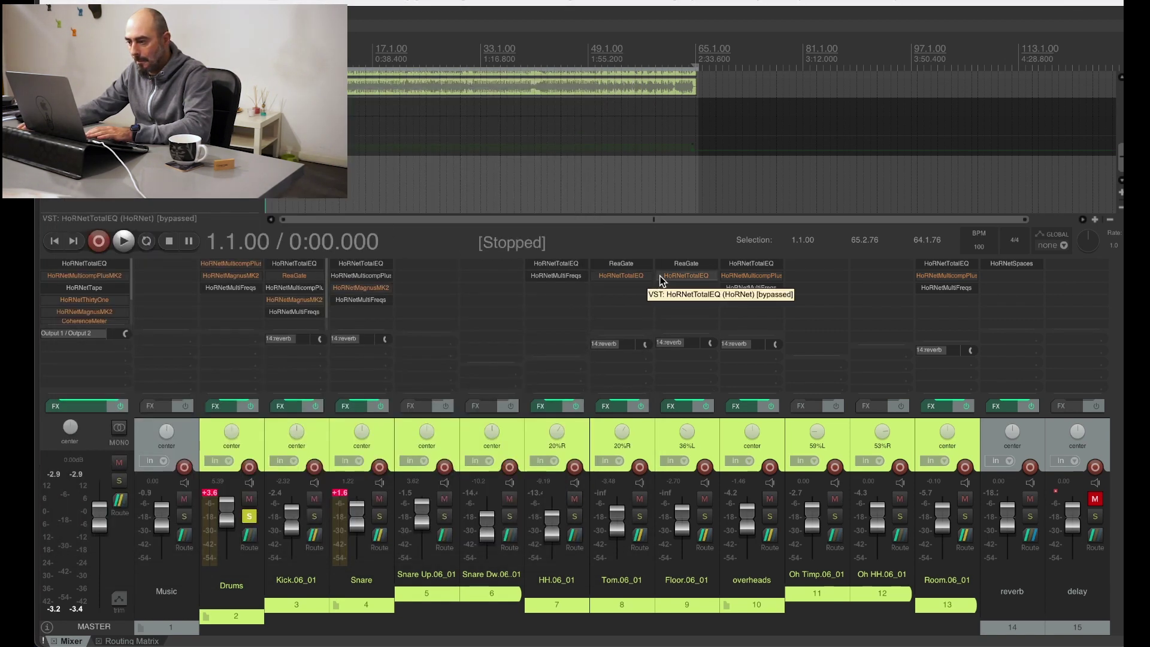
- Switch on the Multicomp Plus MK2 compressors on the overheads and Room.06_01 tracks
click(742, 275)
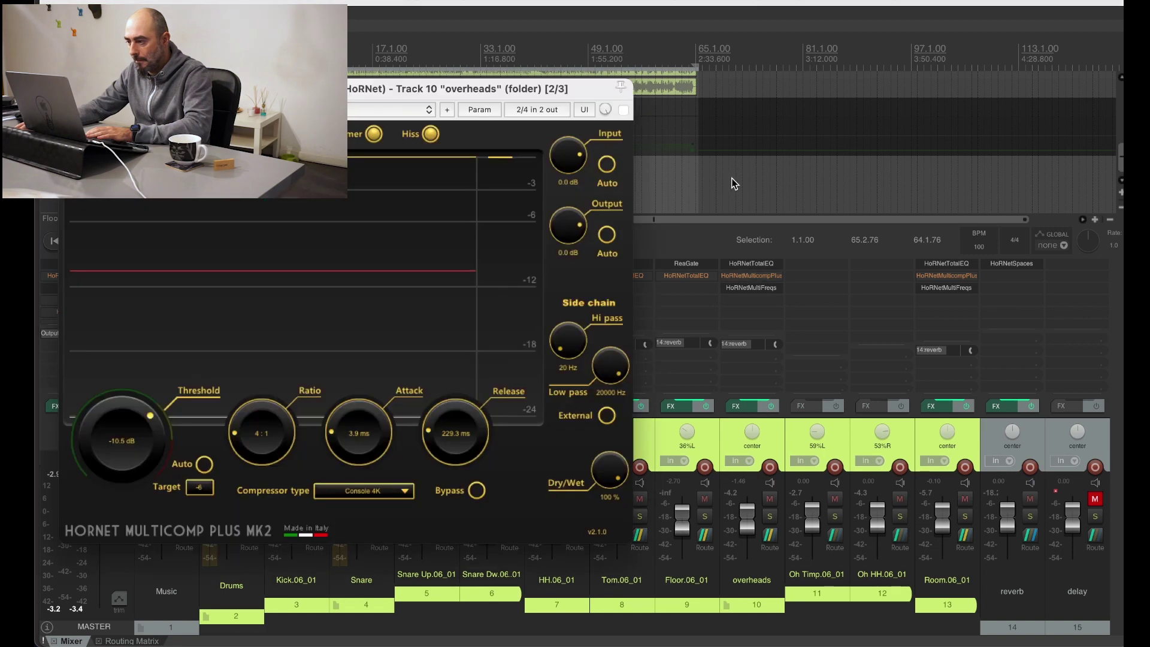
click(624, 110)
key(Escape)
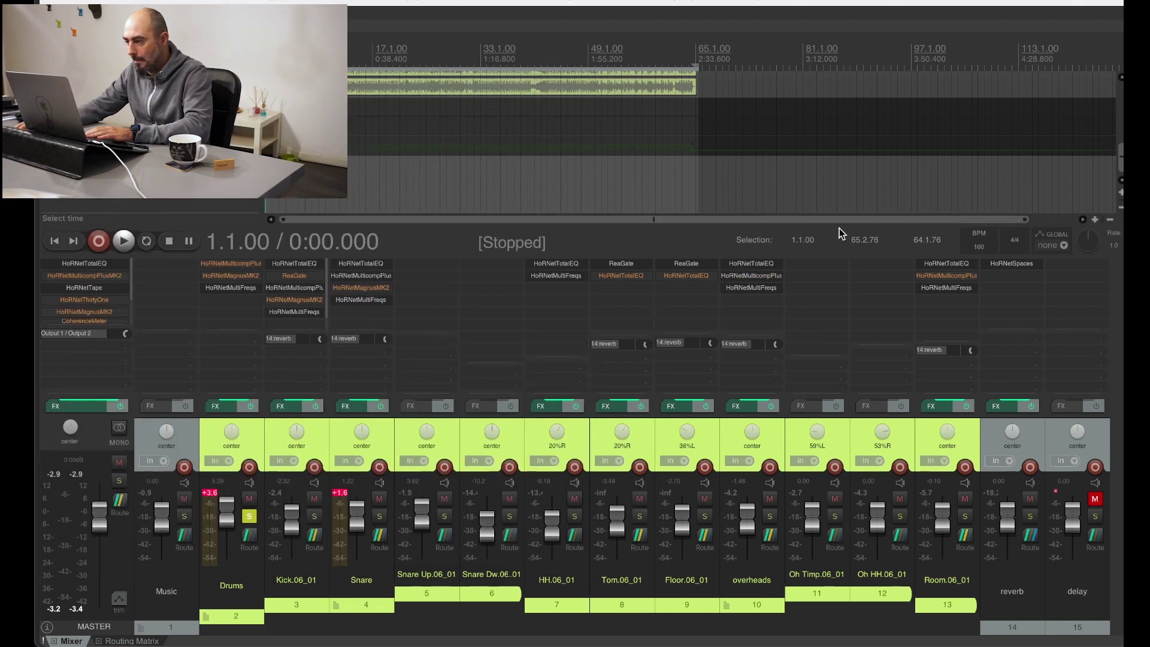
click(946, 275)
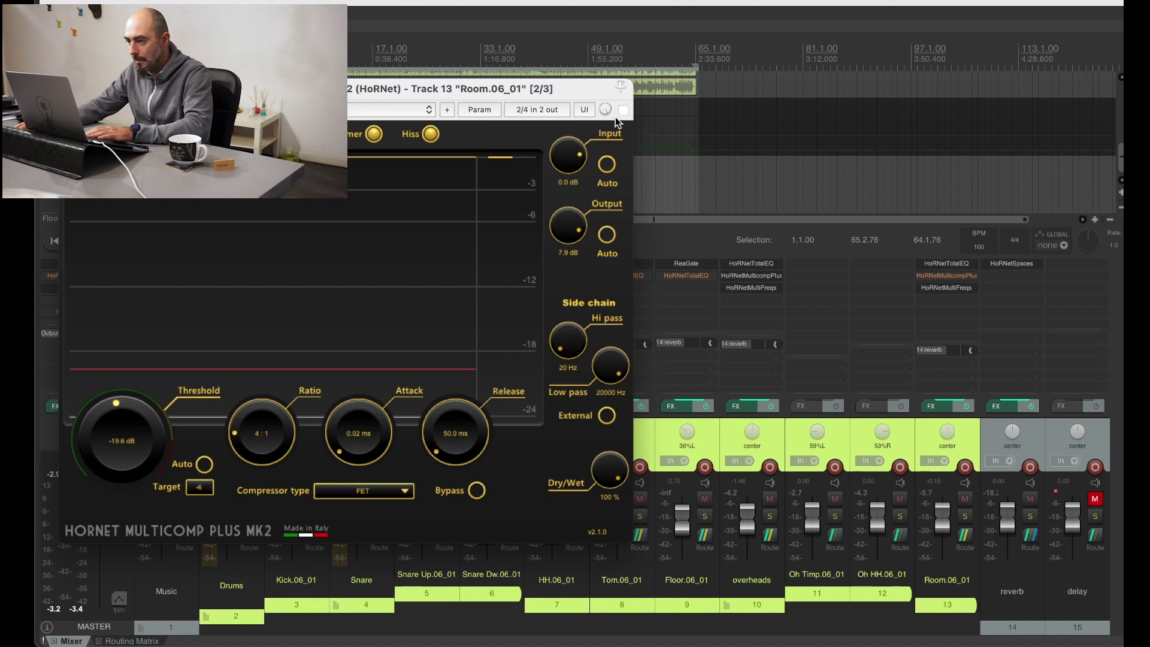
click(623, 110)
key(Escape)
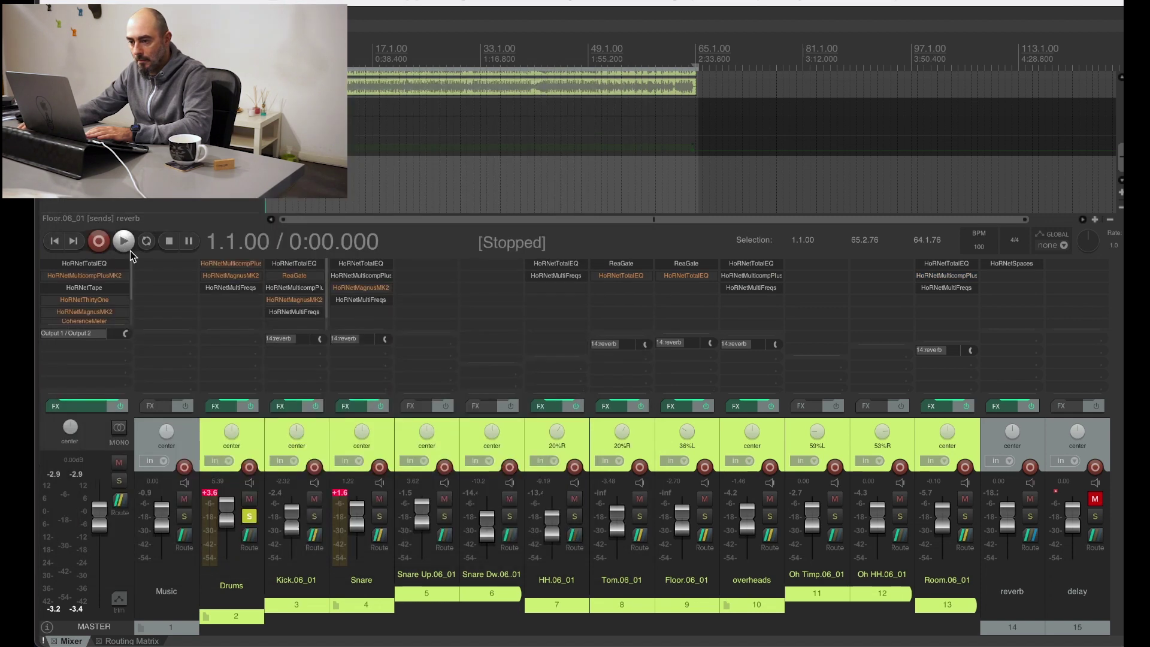
- Switch on the Drums bus Multicomp Plus MK2 (-6.4 dB threshold, 20:1, 35% wet)
click(229, 265)
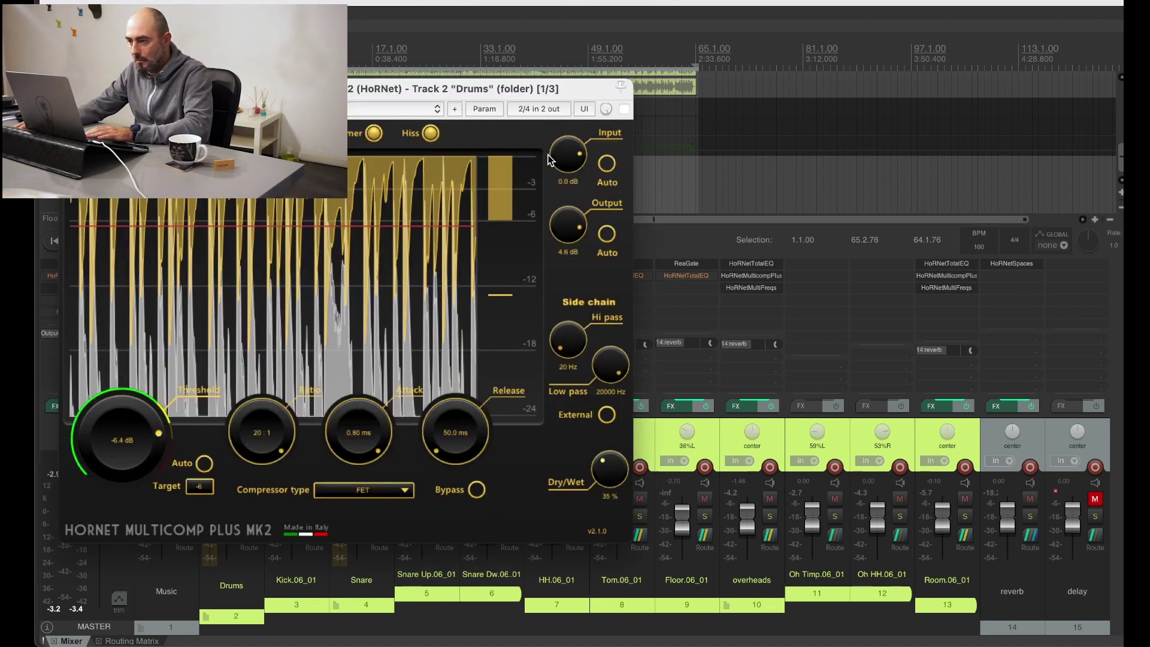
click(624, 109)
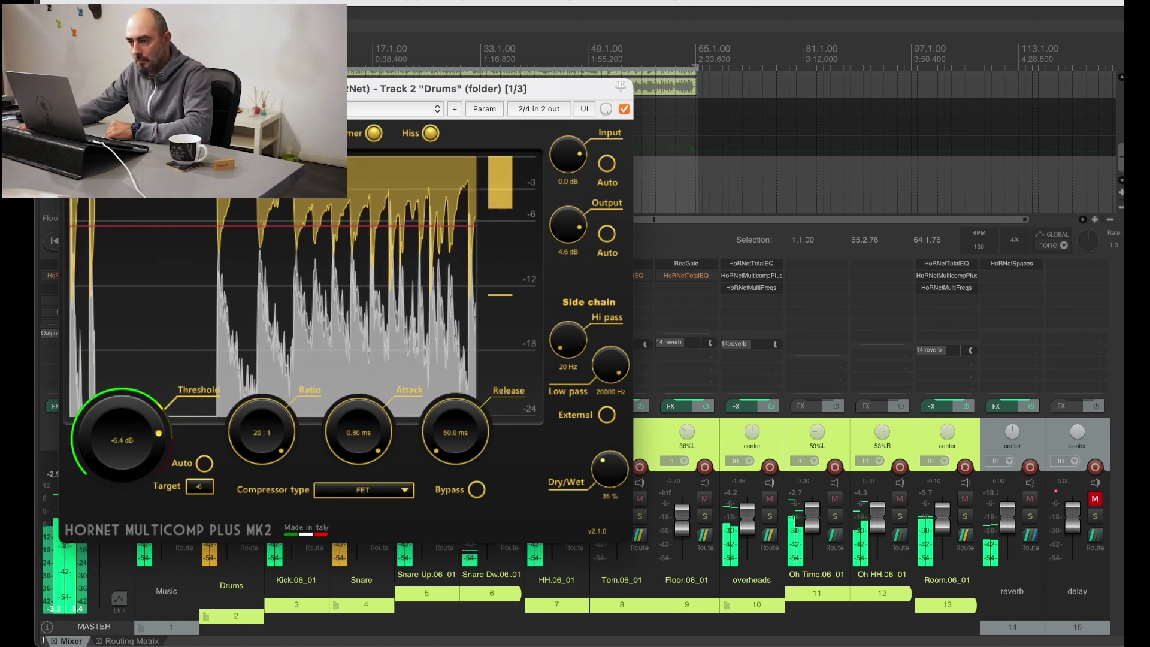
key(Escape)
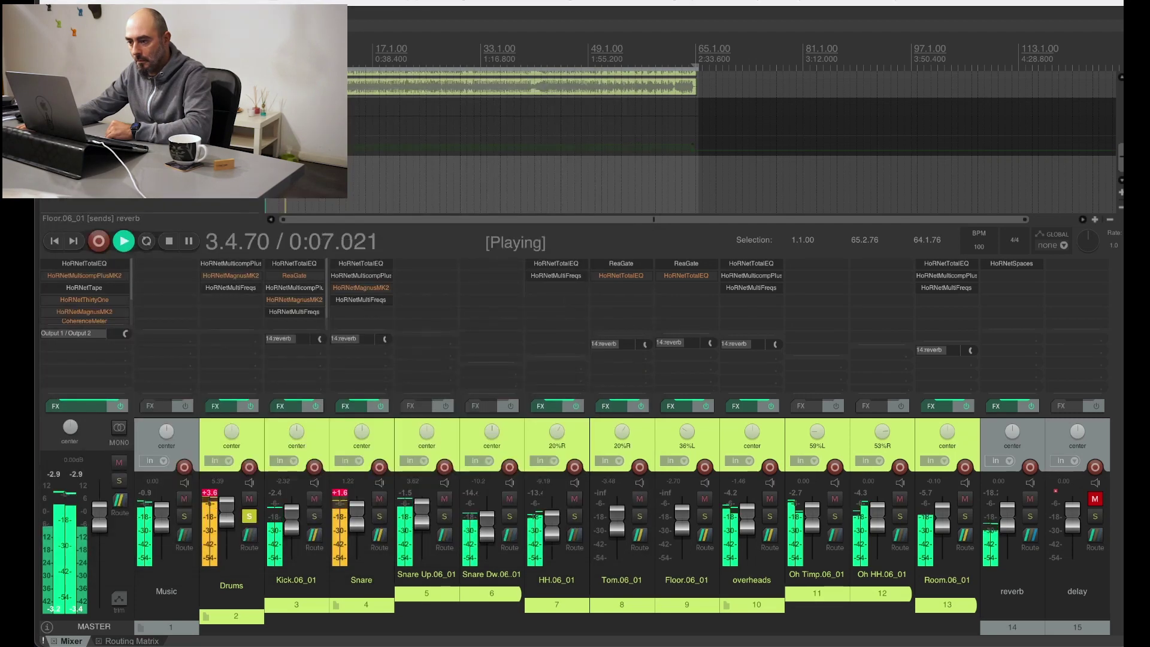
- Watch the compressed drum spectrum in the Drums bus MultiFreqs, then stop playback
click(222, 289)
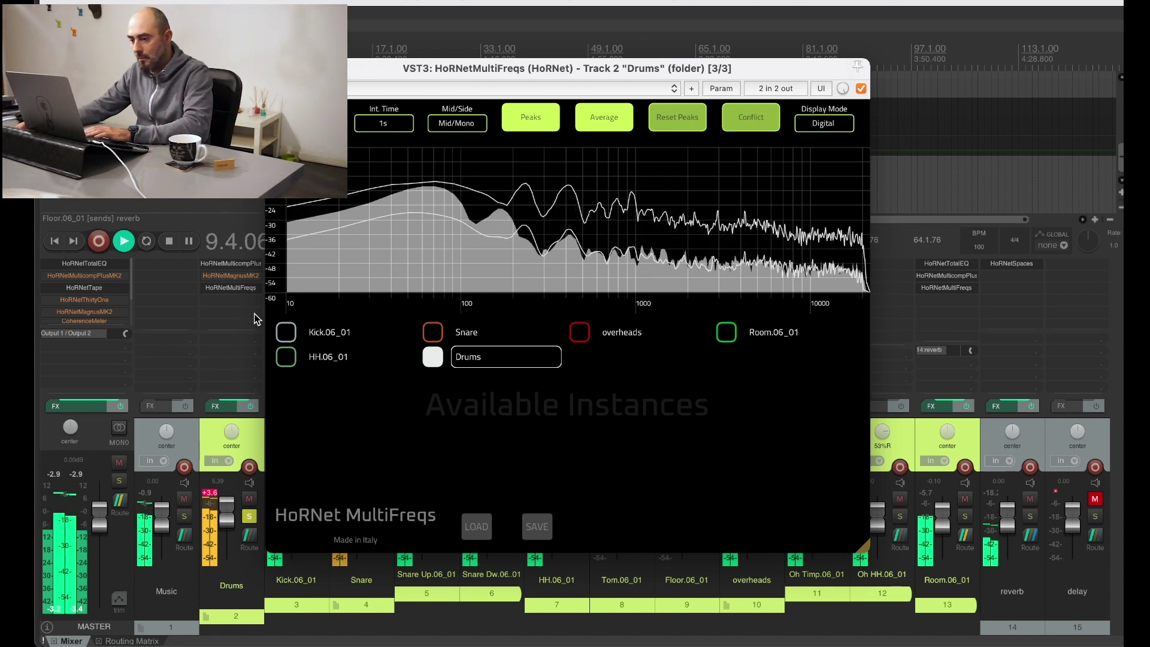
key(space)
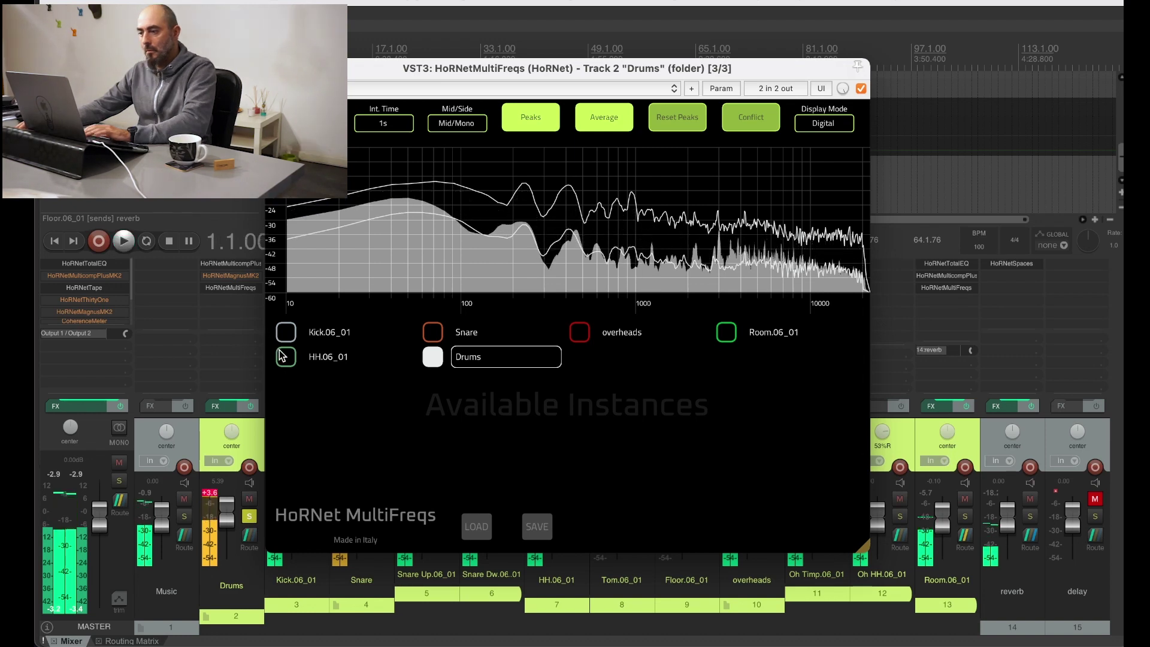